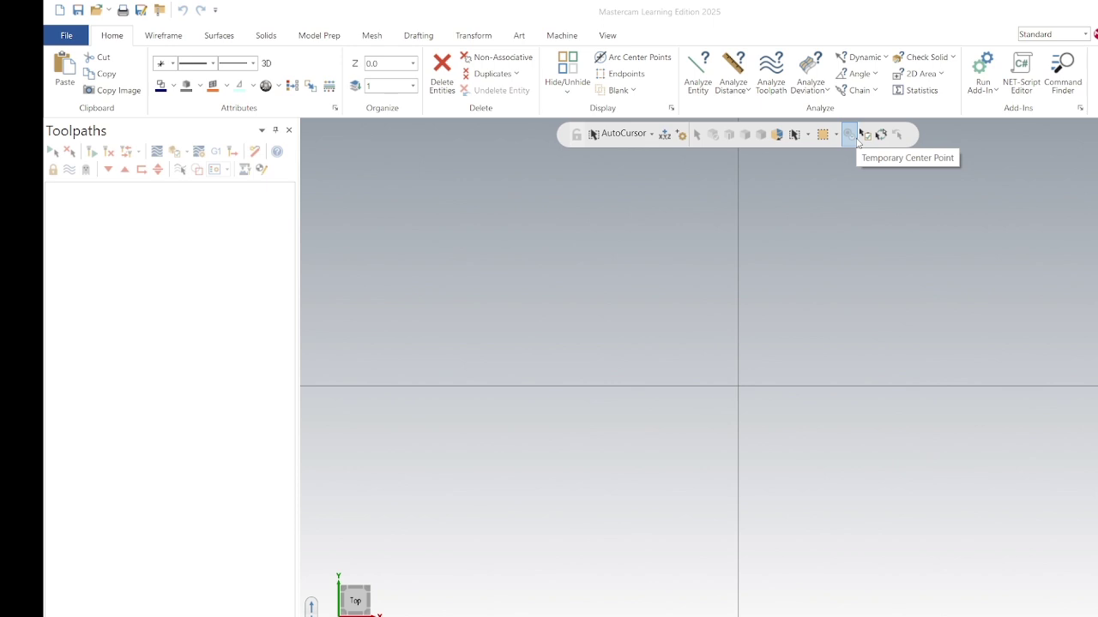
{"action": "left_click", "coordinate": [853, 137]}
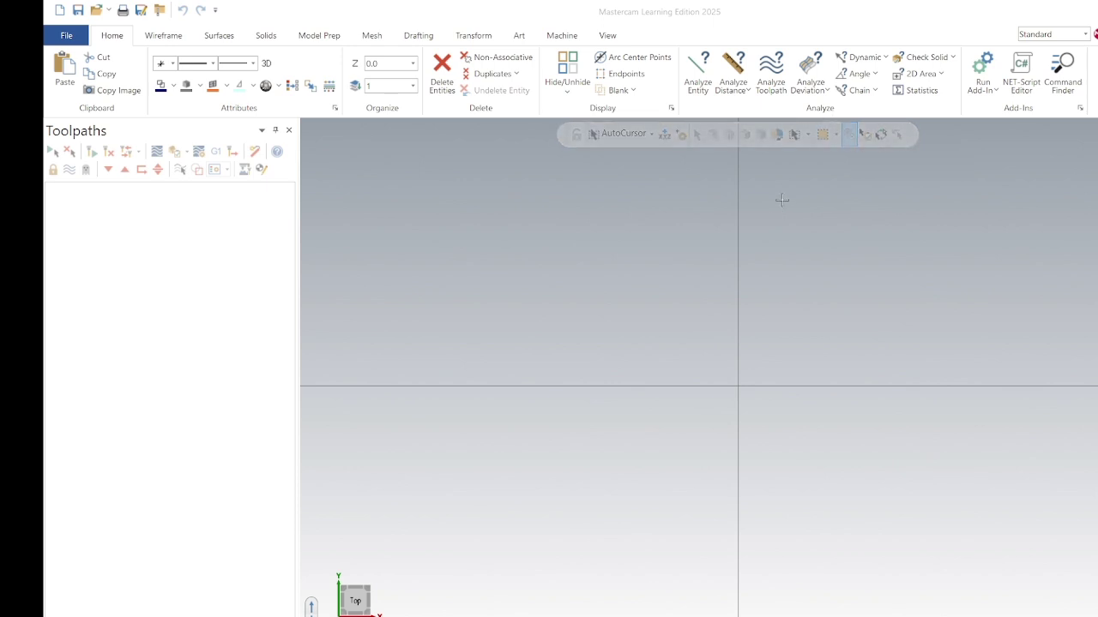
{"action": "left_click", "coordinate": [164, 42]}
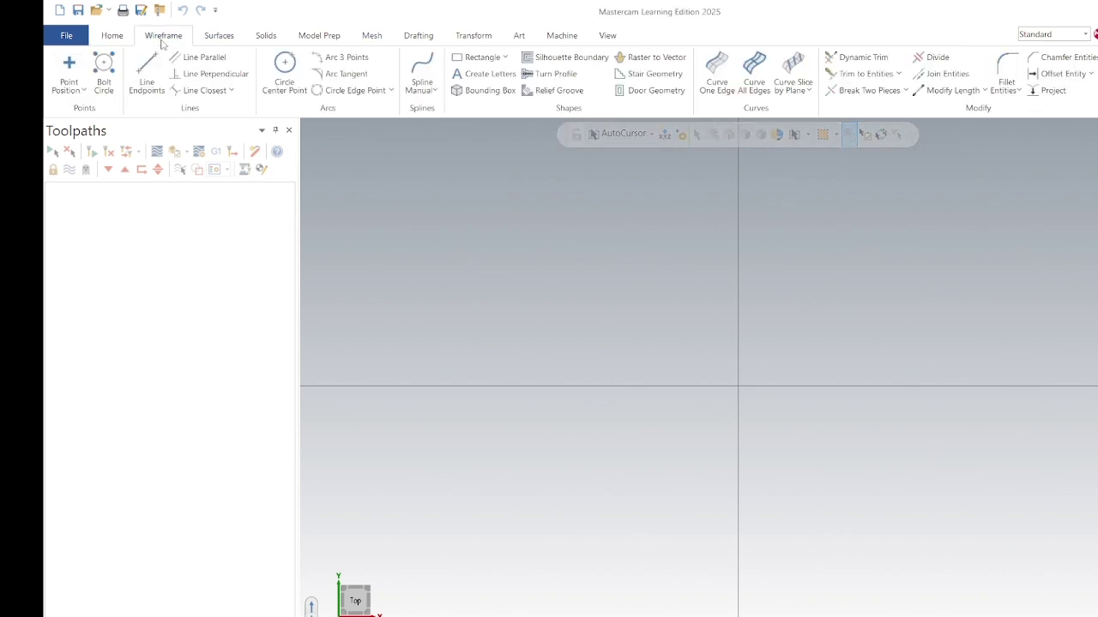
{"action": "left_click", "coordinate": [265, 37]}
{"action": "left_click", "coordinate": [319, 38]}
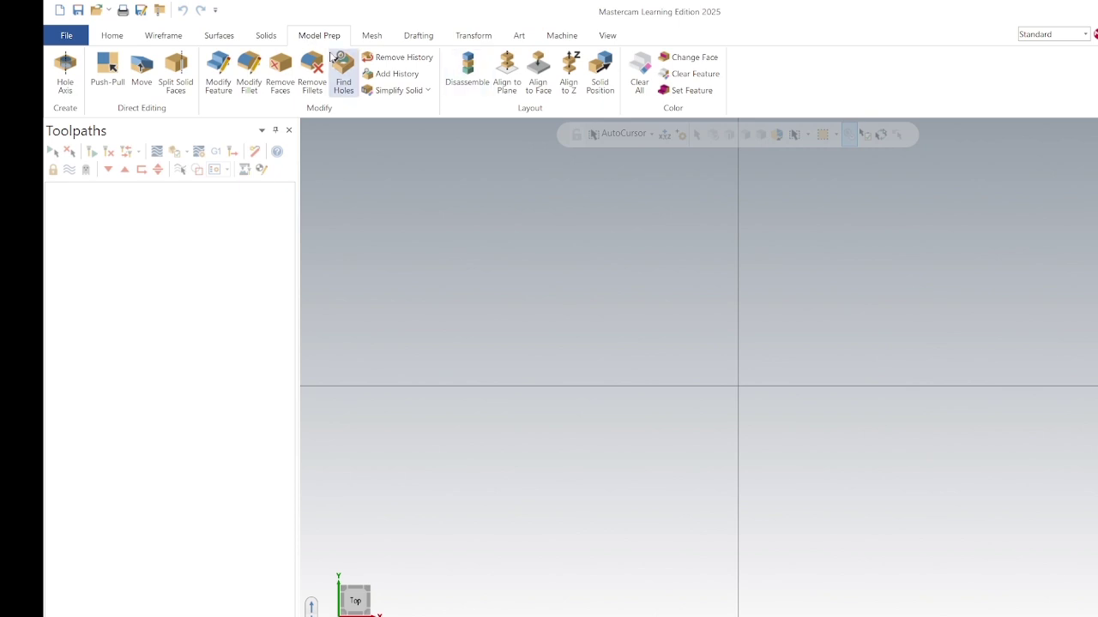
{"action": "left_click", "coordinate": [260, 39]}
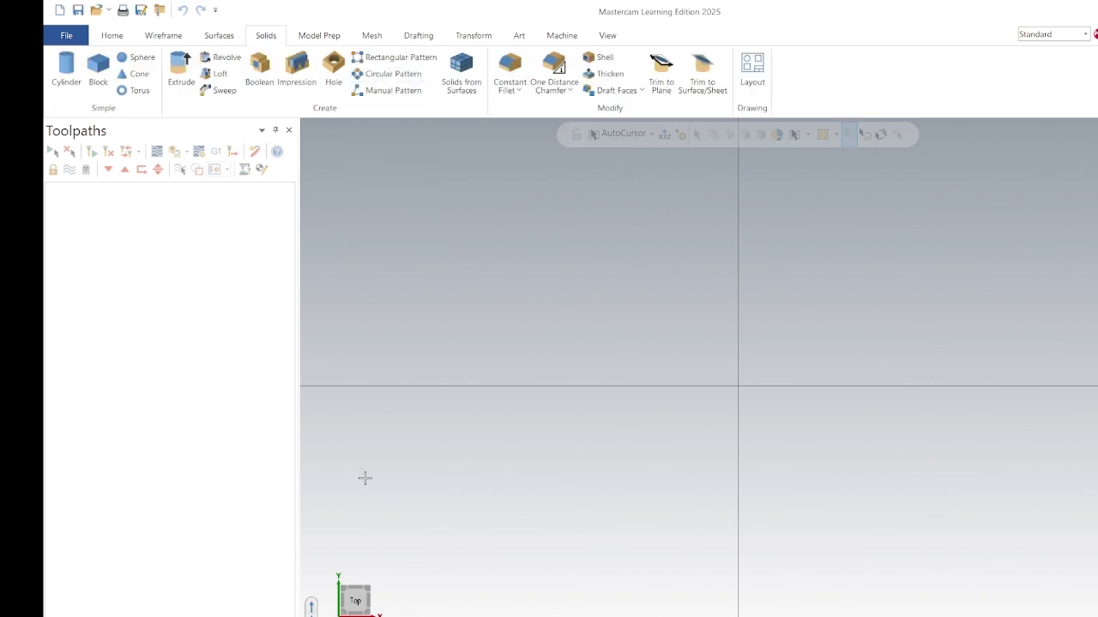
Switch the graphics view and working plane to the Right plane
{"action": "left_click", "coordinate": [370, 588]}
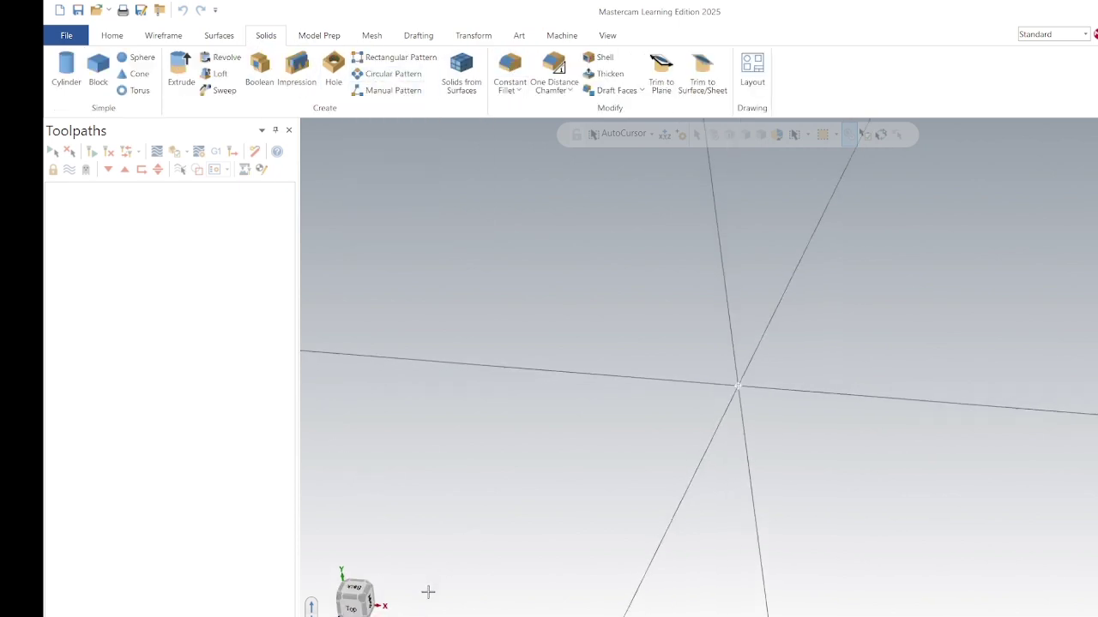
{"action": "left_click", "coordinate": [369, 598]}
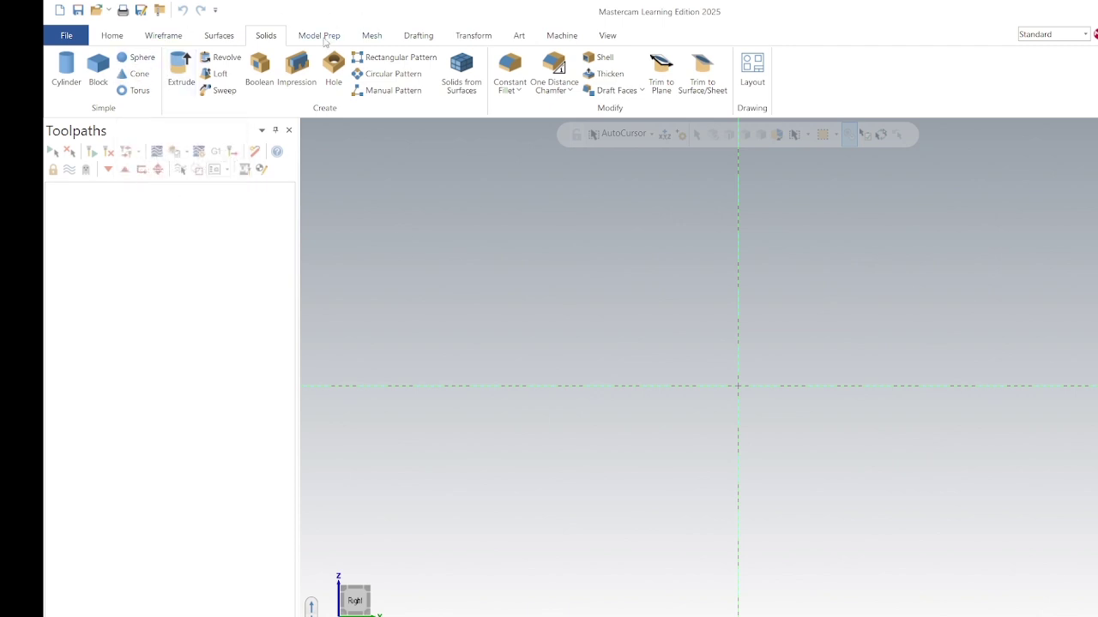
{"action": "left_click", "coordinate": [226, 36]}
{"action": "left_click", "coordinate": [259, 36]}
{"action": "left_click", "coordinate": [316, 39]}
{"action": "left_click", "coordinate": [254, 39]}
{"action": "left_click", "coordinate": [227, 39]}
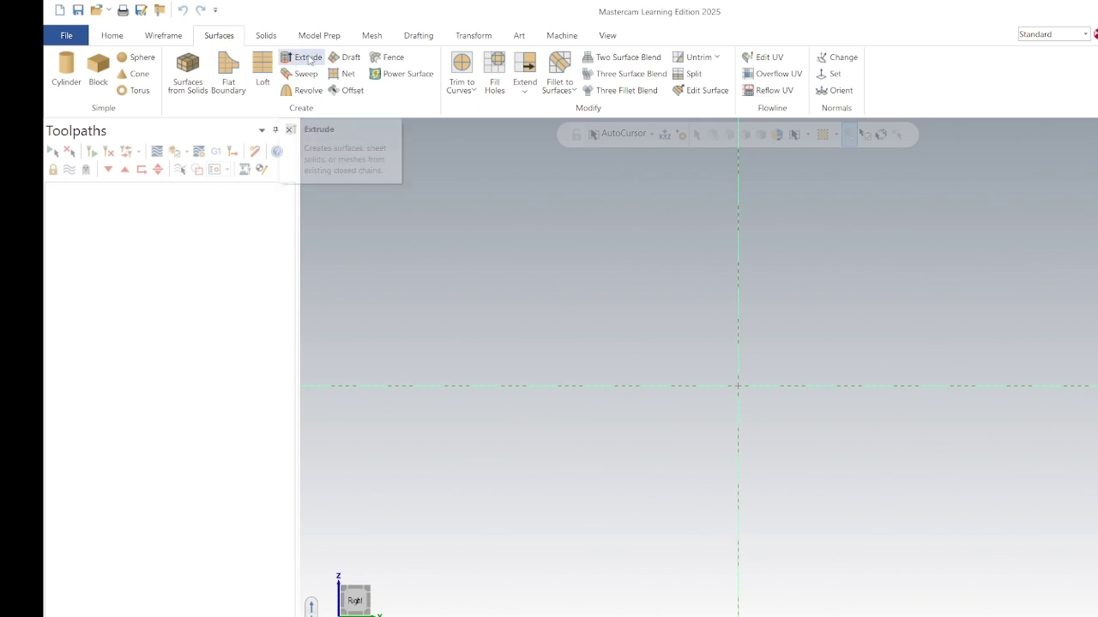
{"action": "left_click", "coordinate": [385, 45]}
{"action": "left_click", "coordinate": [413, 47]}
{"action": "left_click", "coordinate": [335, 47]}
{"action": "left_click", "coordinate": [358, 43]}
{"action": "left_click", "coordinate": [261, 39]}
{"action": "left_click", "coordinate": [219, 40]}
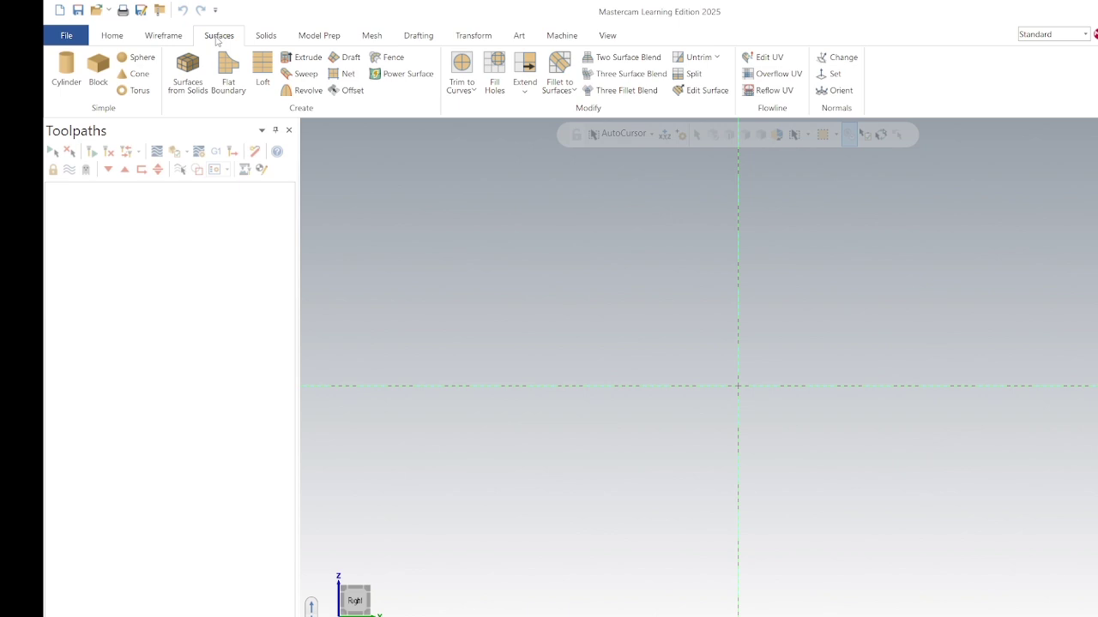
{"action": "left_click", "coordinate": [331, 40]}
{"action": "left_click", "coordinate": [424, 39]}
{"action": "left_click", "coordinate": [234, 43]}
{"action": "left_click", "coordinate": [165, 38]}
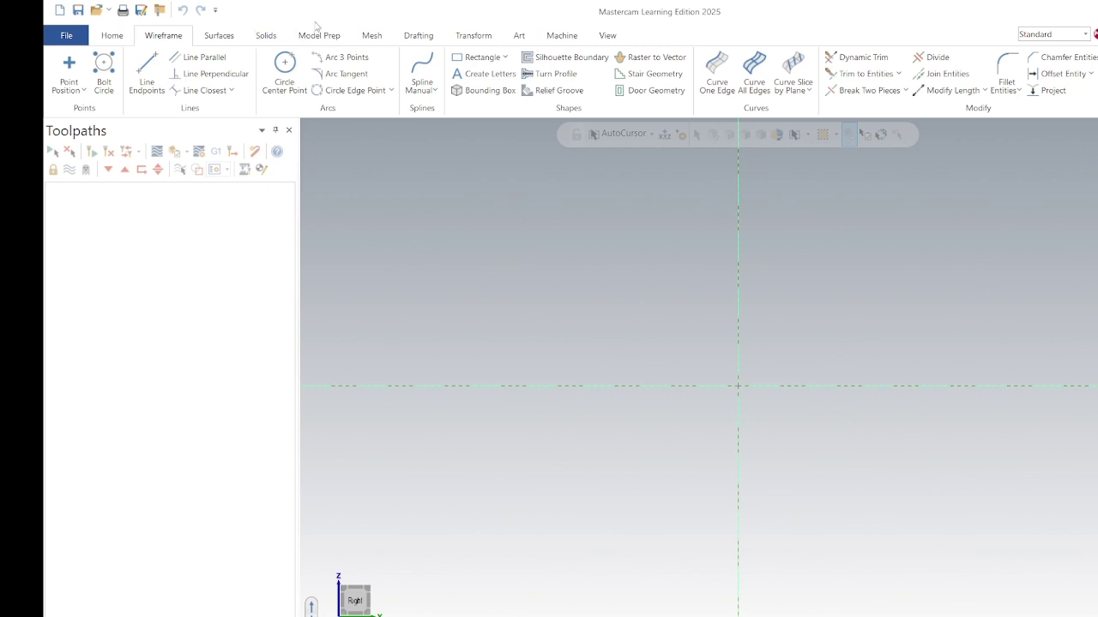
Create a solid primitive cylinder with its base centred on the origin, radius 15 and height 30, along the Z axis
{"action": "left_click", "coordinate": [266, 35]}
{"action": "left_click", "coordinate": [66, 73]}
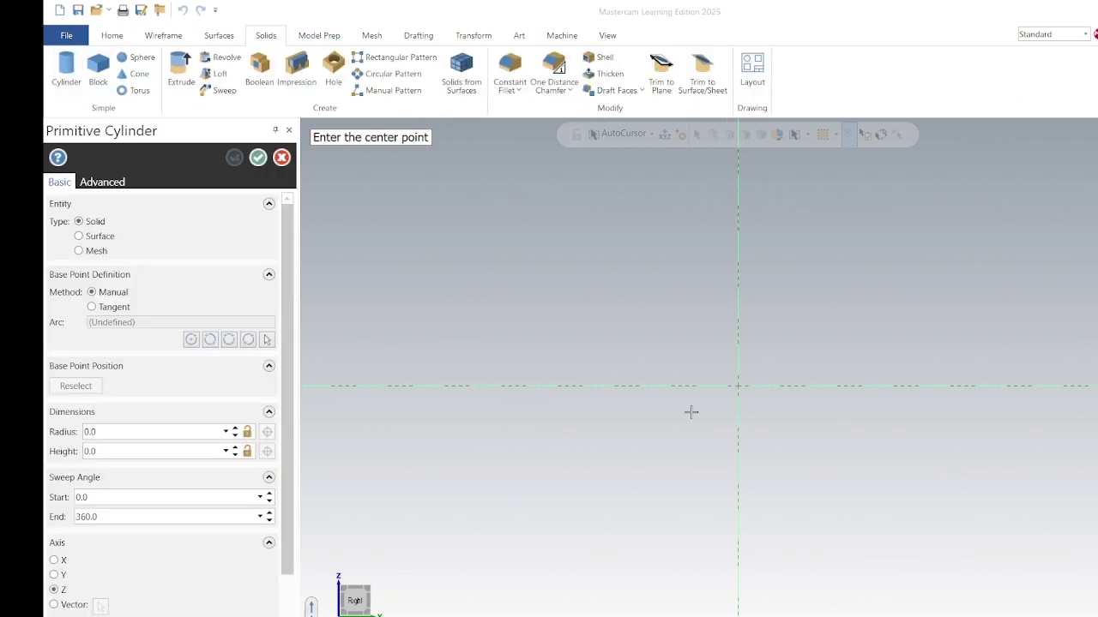
{"action": "left_click", "coordinate": [737, 386]}
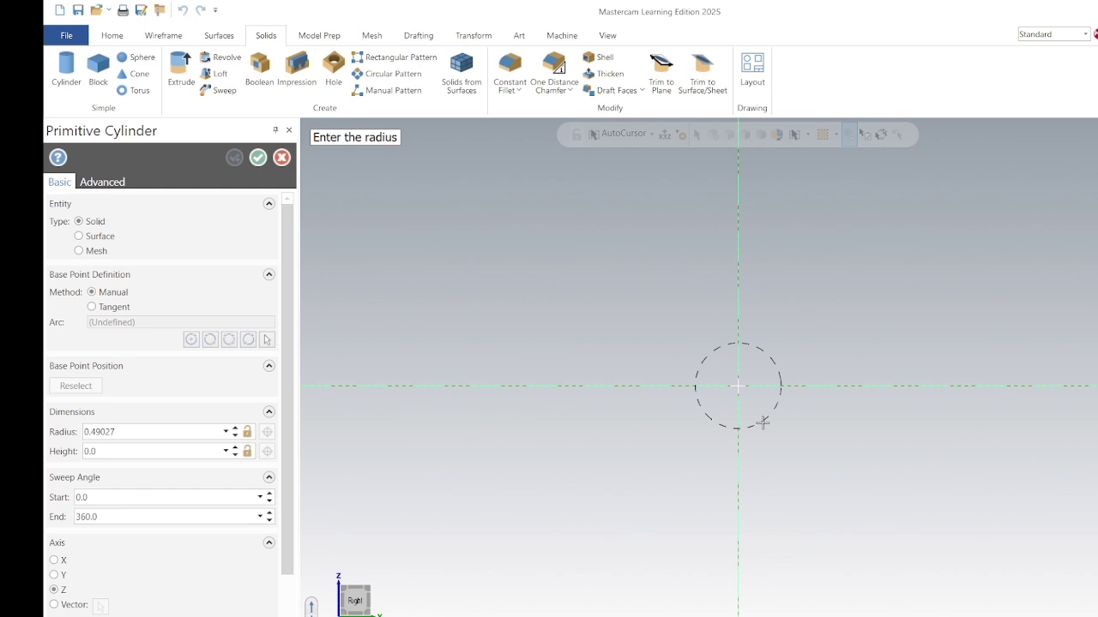
{"action": "left_click", "coordinate": [787, 461]}
{"action": "left_click", "coordinate": [180, 431]}
{"action": "type", "text": "15"}
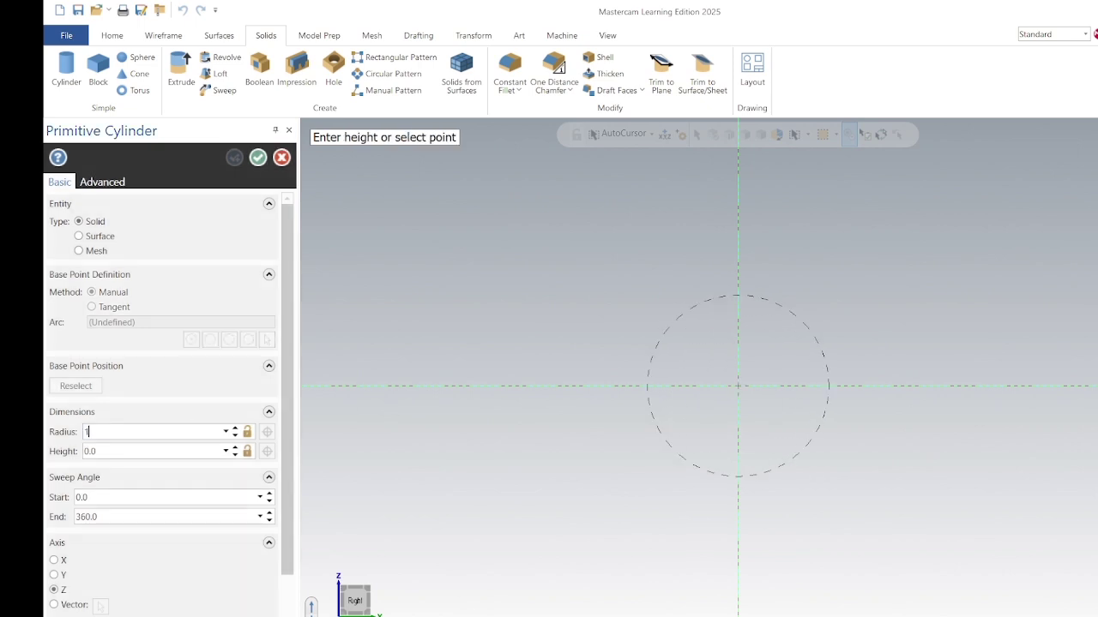
{"action": "left_click", "coordinate": [167, 453]}
{"action": "key", "text": "BackSpace"}
{"action": "type", "text": "30"}
{"action": "key", "text": "Return"}
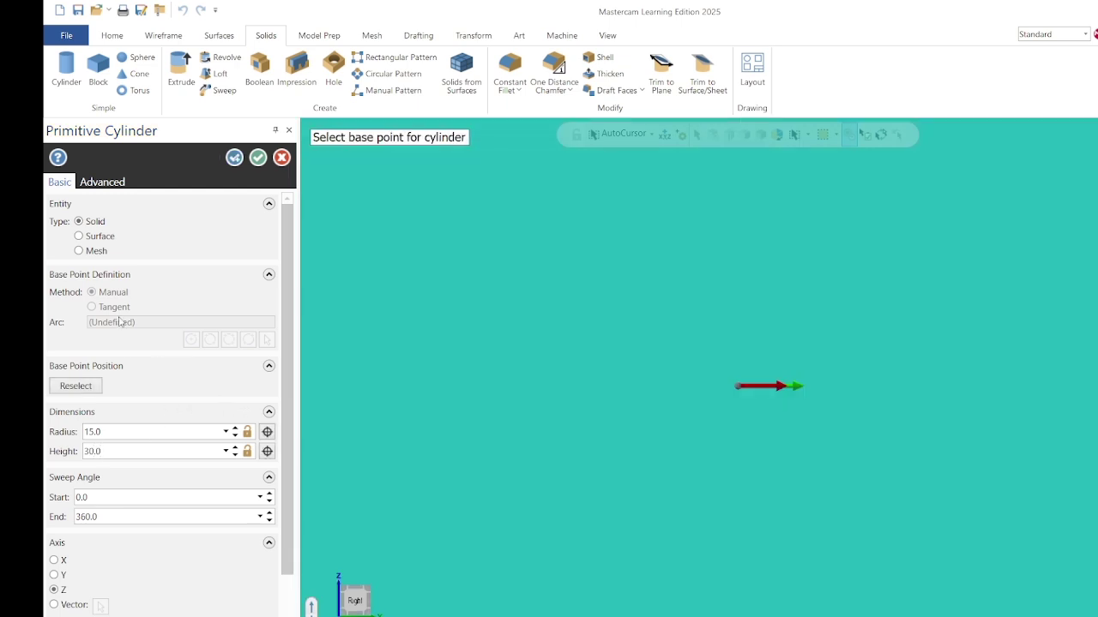
{"action": "left_click", "coordinate": [281, 157]}
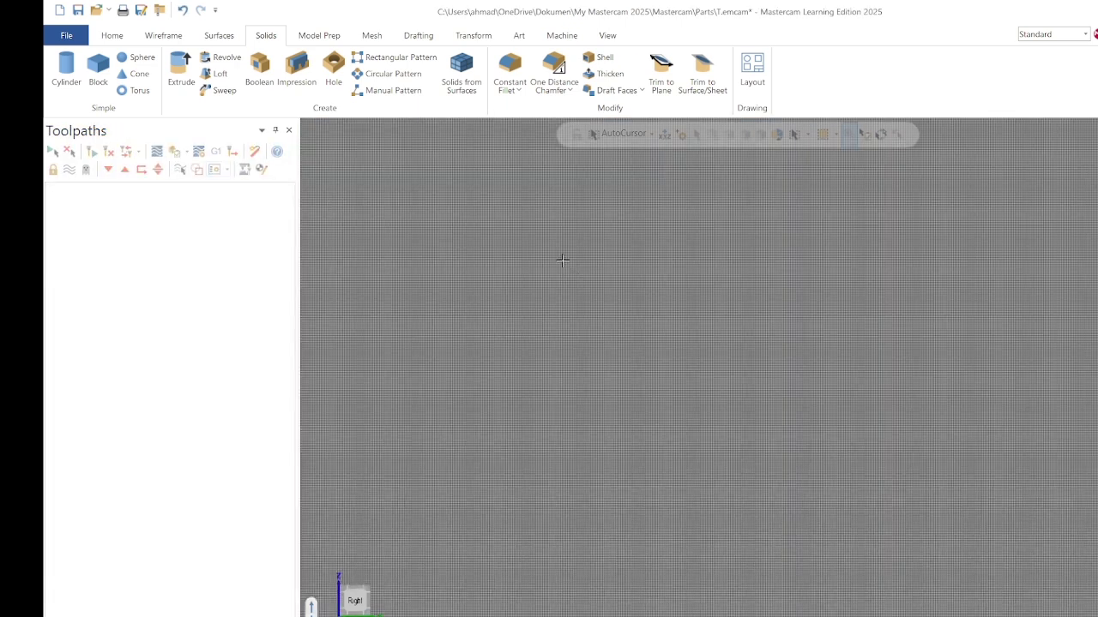
Inspect the cylinder in 3D and return to the Top view, ready for wireframe drawing
{"action": "scroll", "coordinate": [544, 327], "scroll_direction": "down", "scroll_amount": 5}
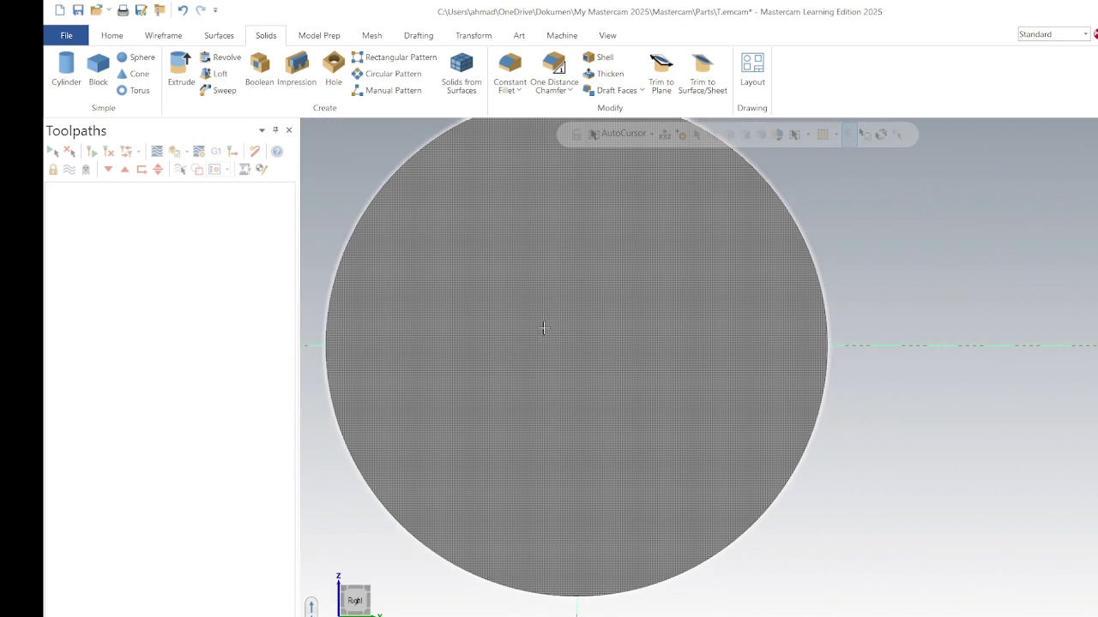
{"action": "scroll", "coordinate": [606, 321], "scroll_direction": "down", "scroll_amount": 3}
{"action": "middle_click_drag", "start_coordinate": [713, 300], "coordinate": [380, 519]}
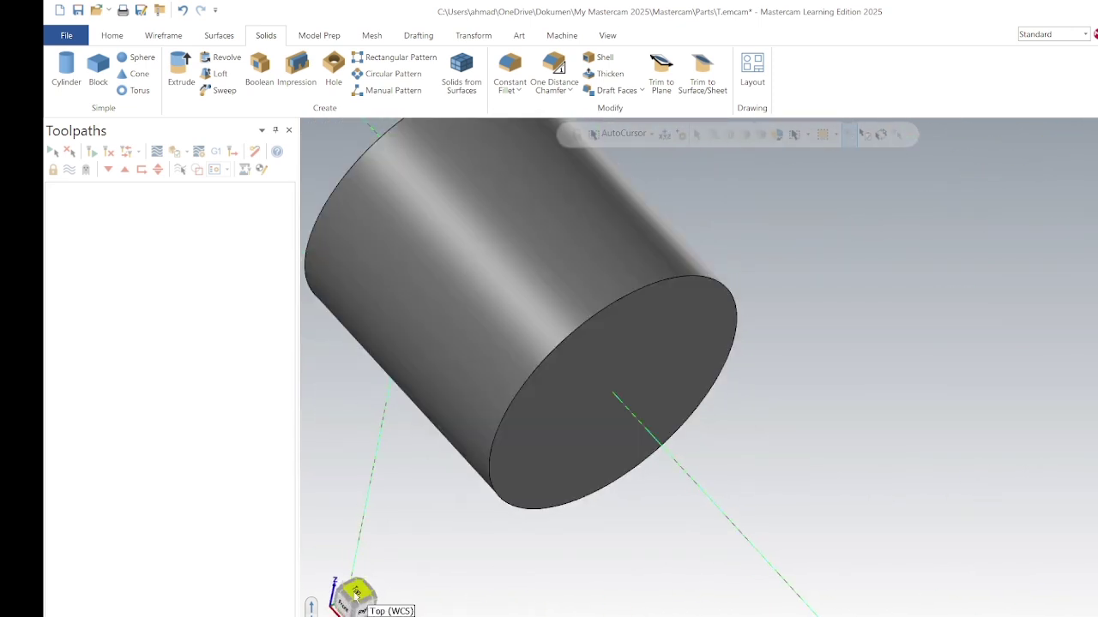
{"action": "left_click", "coordinate": [356, 592]}
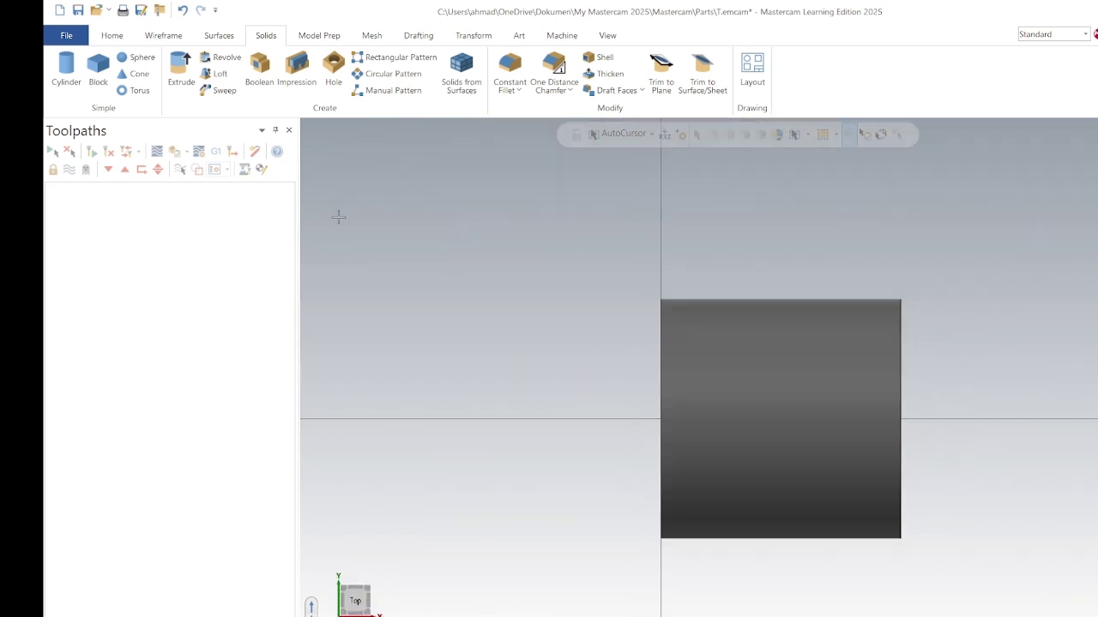
{"action": "left_click", "coordinate": [113, 35]}
{"action": "left_click", "coordinate": [161, 38]}
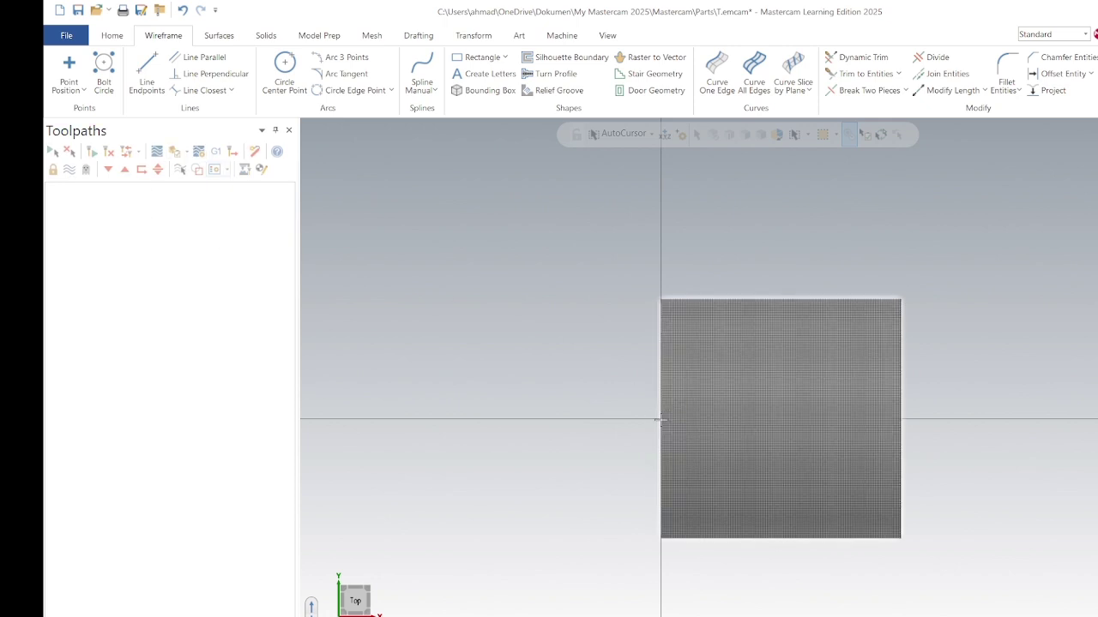
{"action": "left_click", "coordinate": [147, 70]}
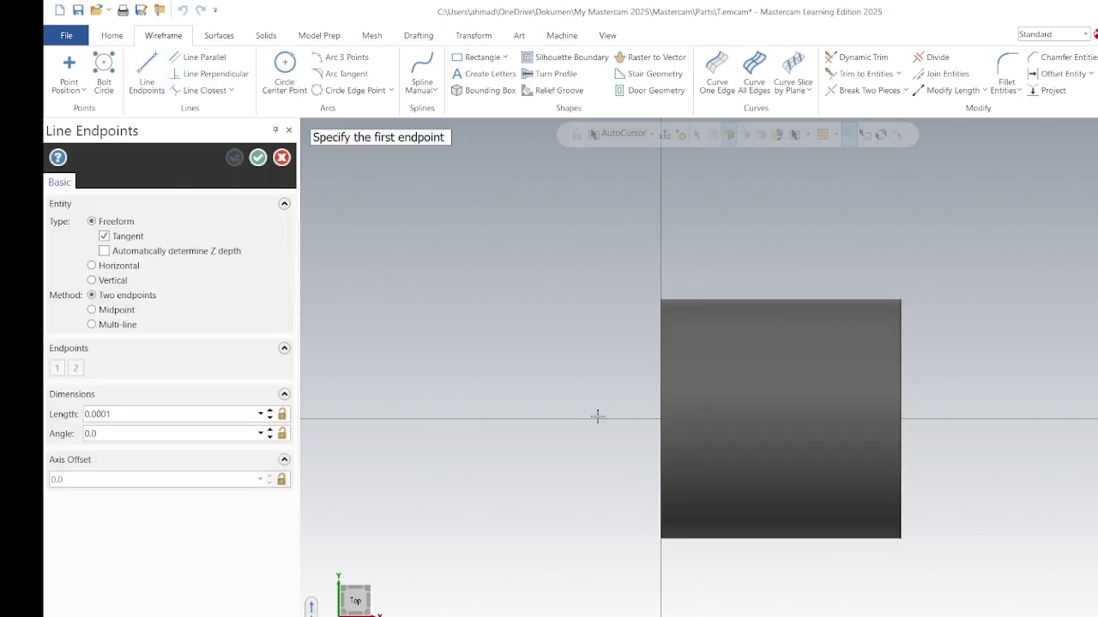
{"action": "left_click", "coordinate": [662, 420]}
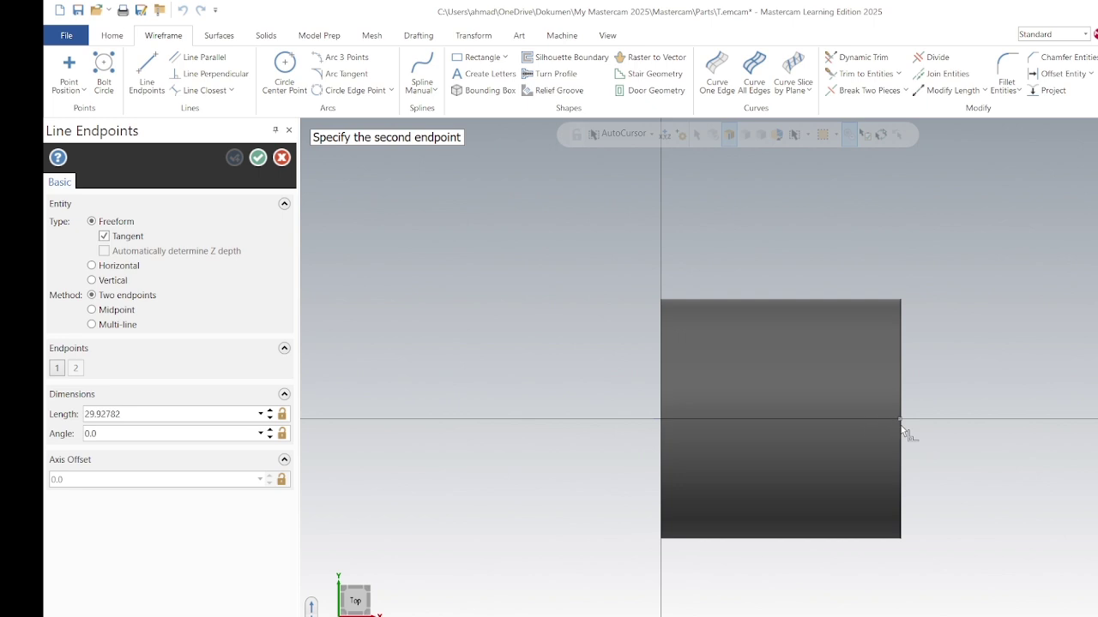
{"action": "left_click", "coordinate": [900, 420]}
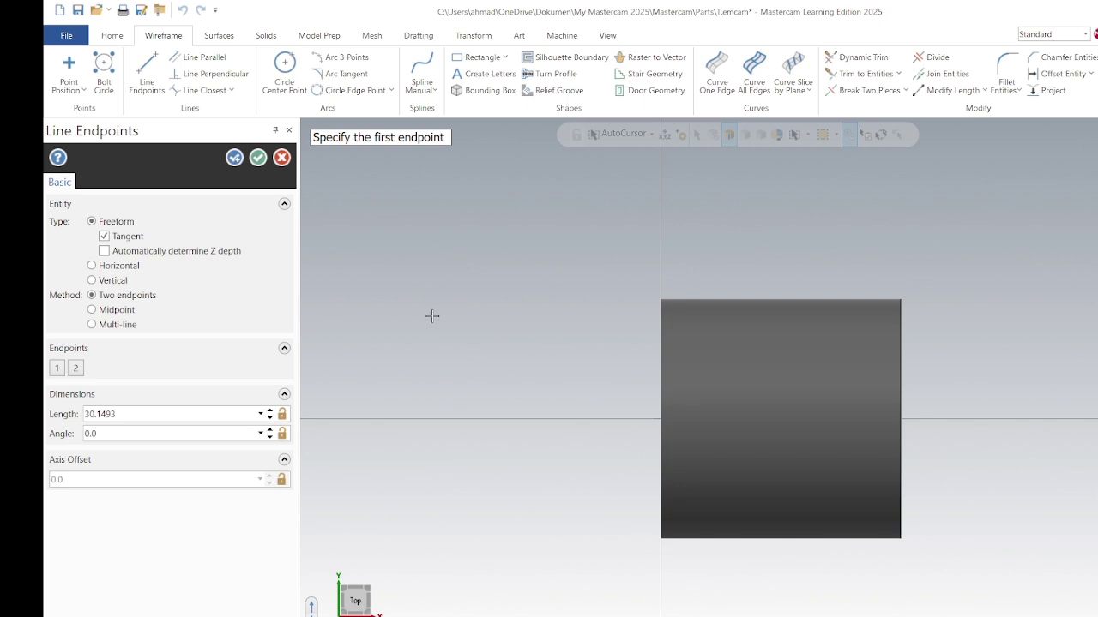
{"action": "left_click", "coordinate": [282, 157]}
Draw a horizontal line about 29.7 mm long along the cylinder's axis, from the origin to the far end face
{"action": "left_click", "coordinate": [146, 73]}
{"action": "left_click", "coordinate": [662, 419]}
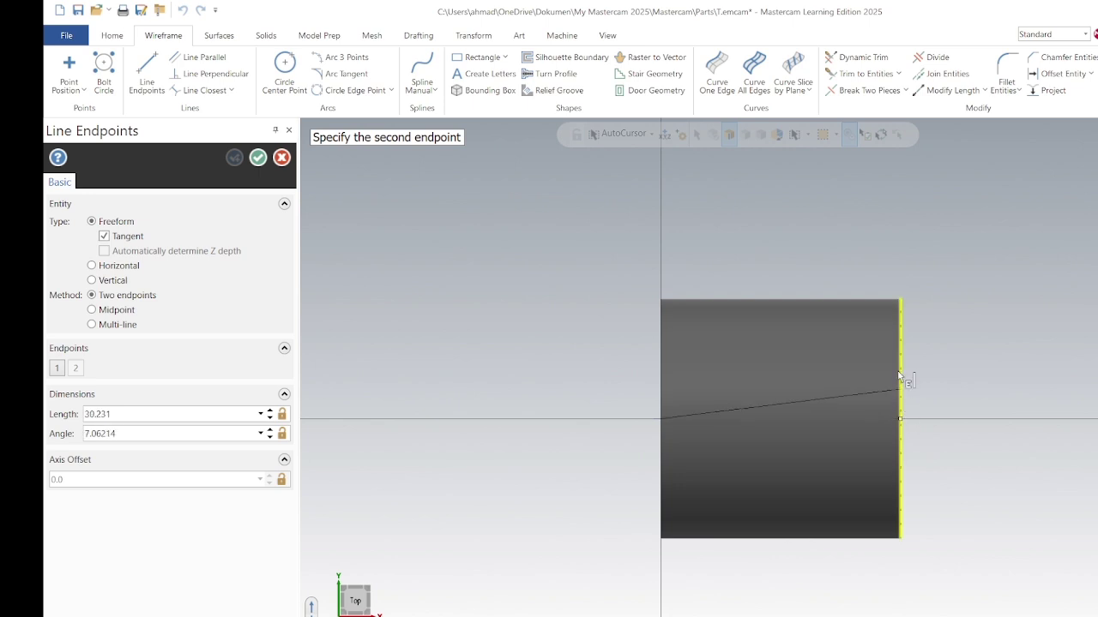
{"action": "left_click", "coordinate": [900, 405]}
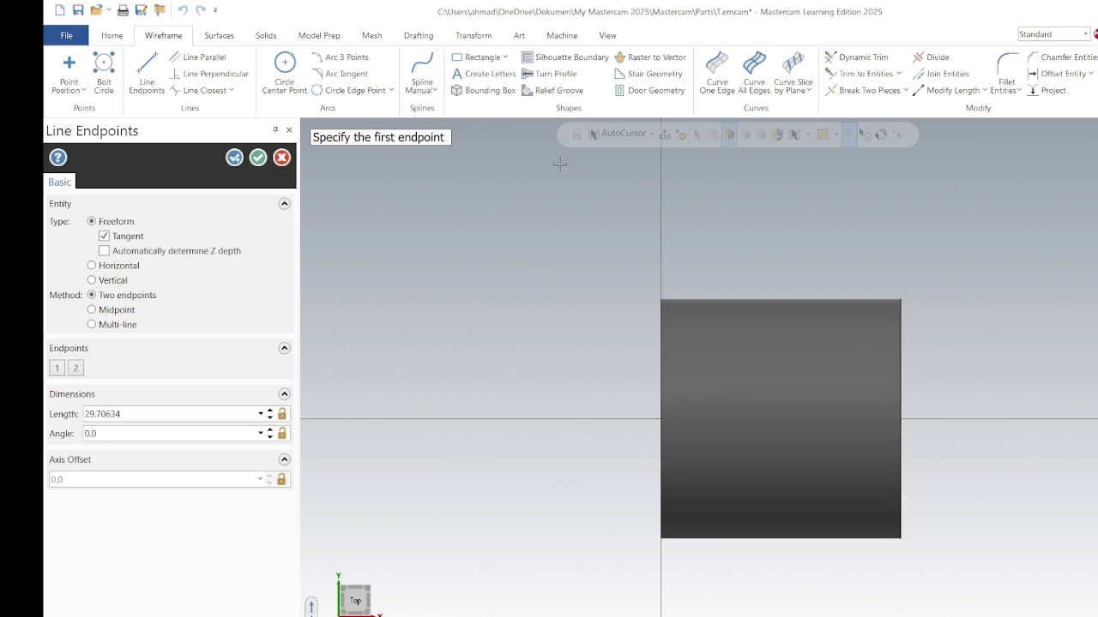
Draw a line up the cylinder's far end face from the axis to the outer corner, with length 15.0
{"action": "left_click", "coordinate": [901, 419]}
{"action": "left_click", "coordinate": [902, 298]}
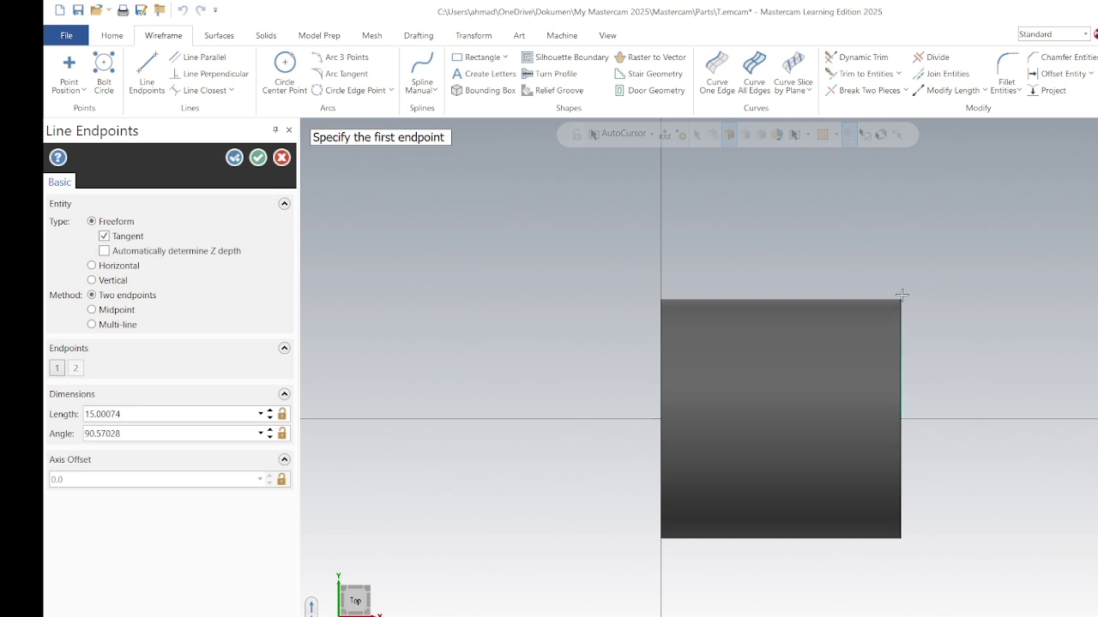
{"action": "left_click", "coordinate": [252, 413]}
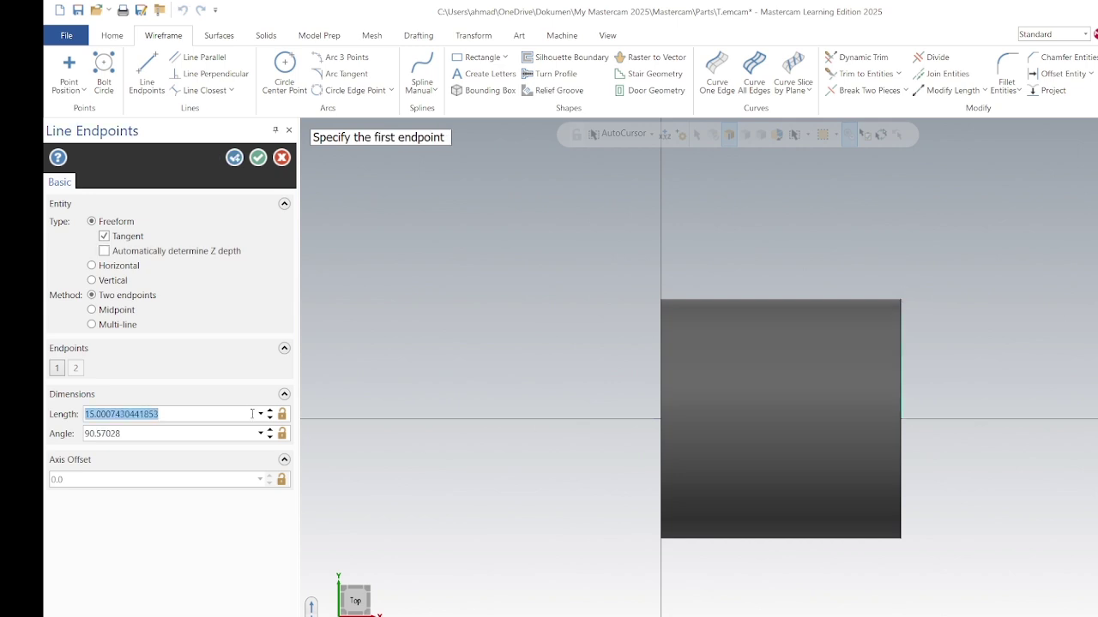
{"action": "type", "text": "1"}
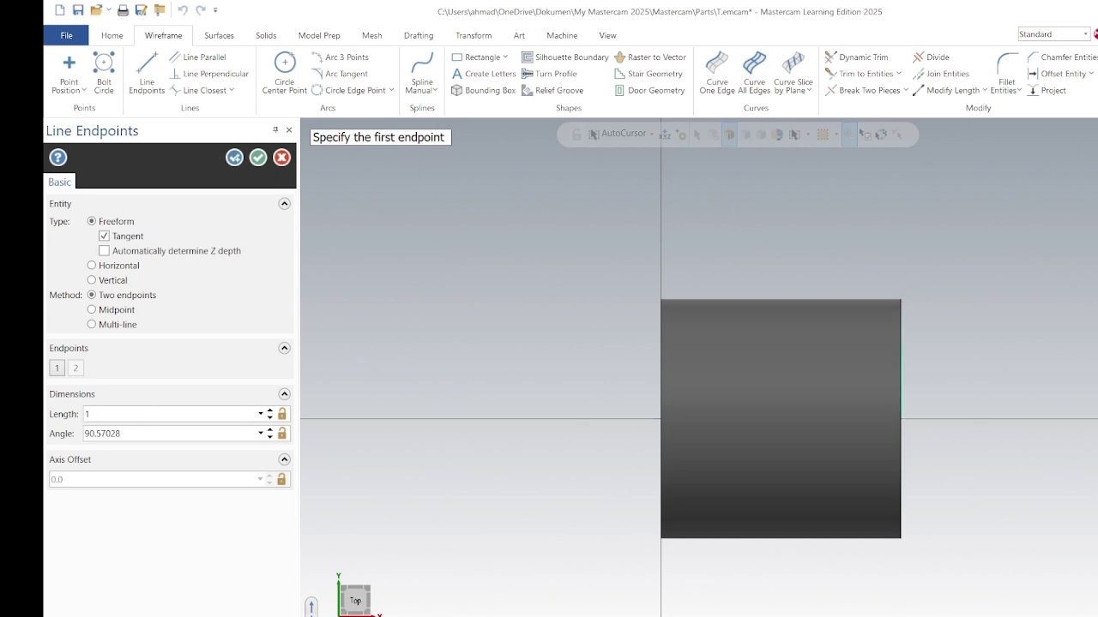
{"action": "type", "text": "5.0"}
{"action": "left_click", "coordinate": [258, 157]}
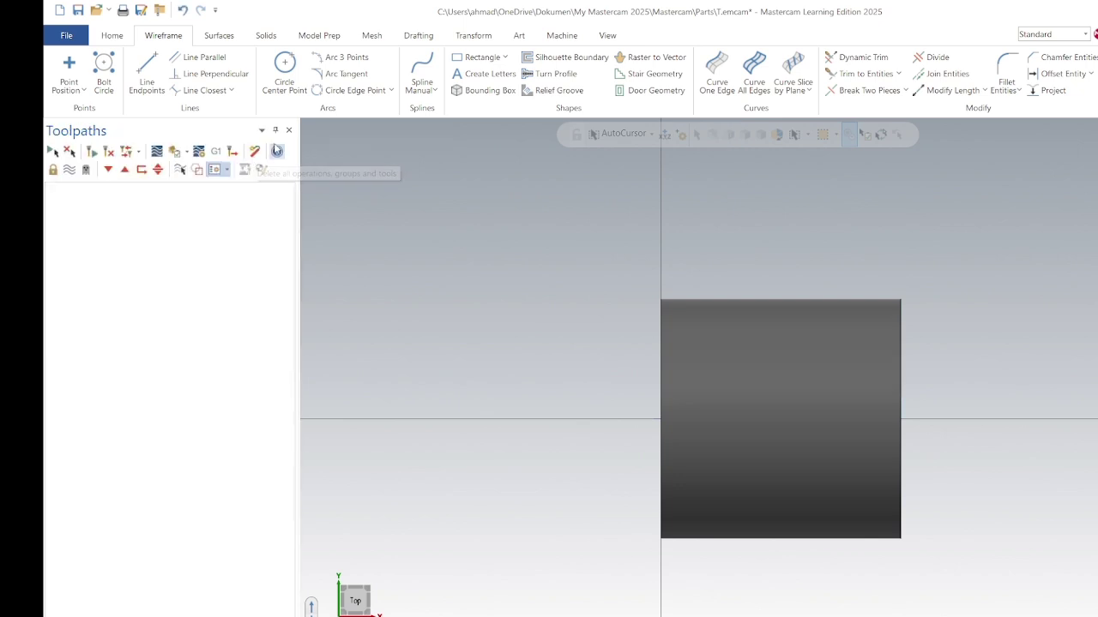
Add a machine group using the default lathe
{"action": "left_click", "coordinate": [266, 35]}
{"action": "left_click", "coordinate": [324, 37]}
{"action": "left_click", "coordinate": [378, 38]}
{"action": "left_click", "coordinate": [425, 37]}
{"action": "left_click", "coordinate": [549, 38]}
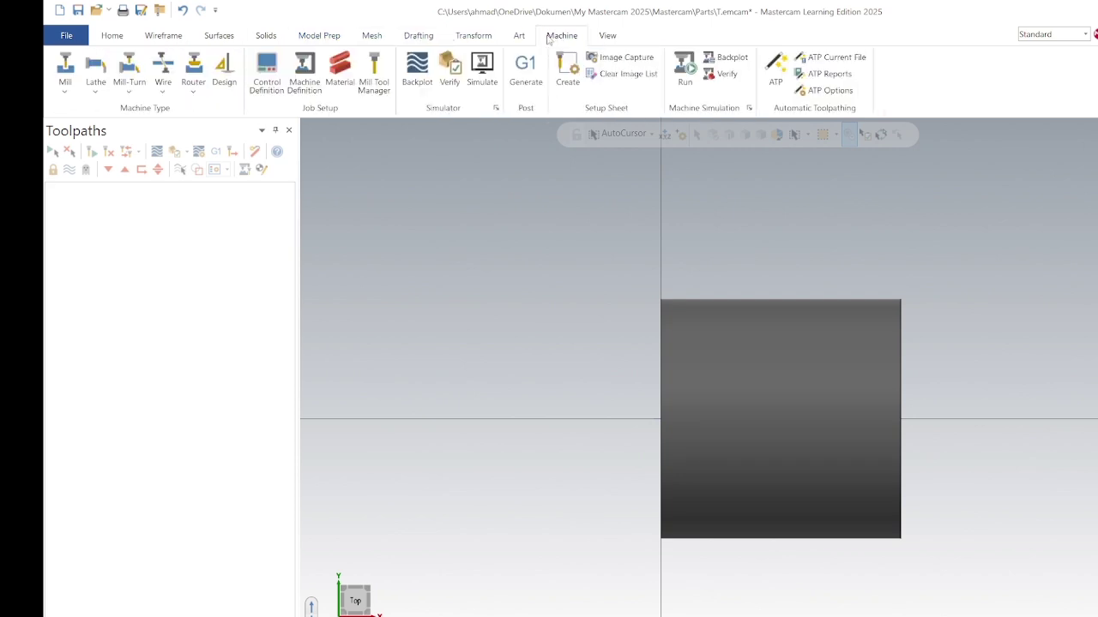
{"action": "left_click", "coordinate": [101, 70]}
{"action": "left_click", "coordinate": [116, 107]}
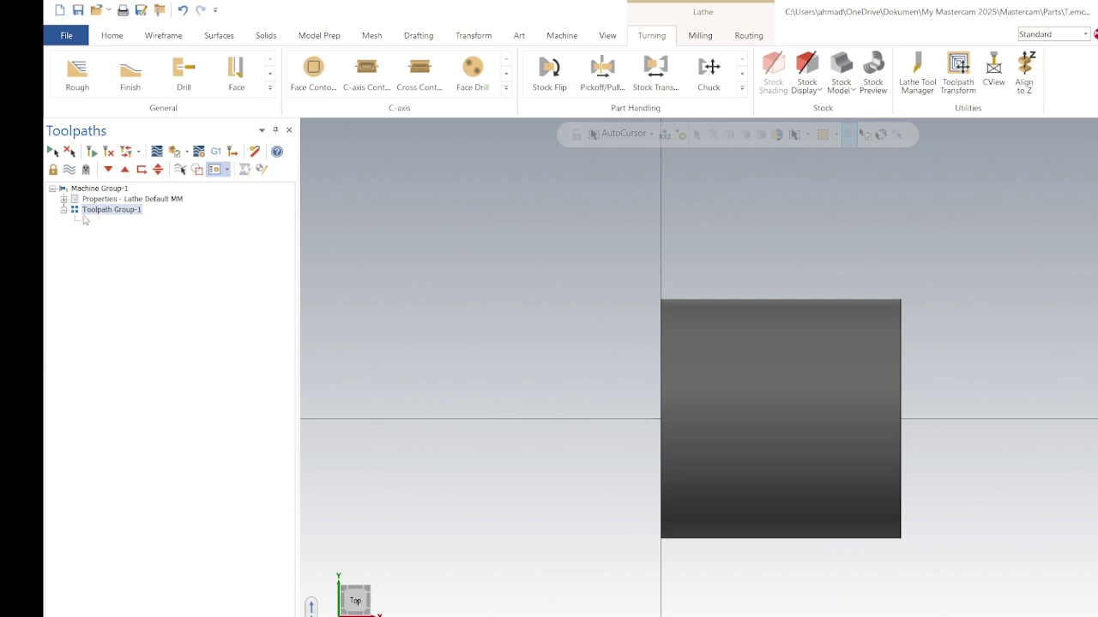
Define the left-spindle stock in the machine group's stock setup as a cylinder with OD 30, length 30 and Z position 30
{"action": "left_click", "coordinate": [64, 199]}
{"action": "left_click", "coordinate": [102, 233]}
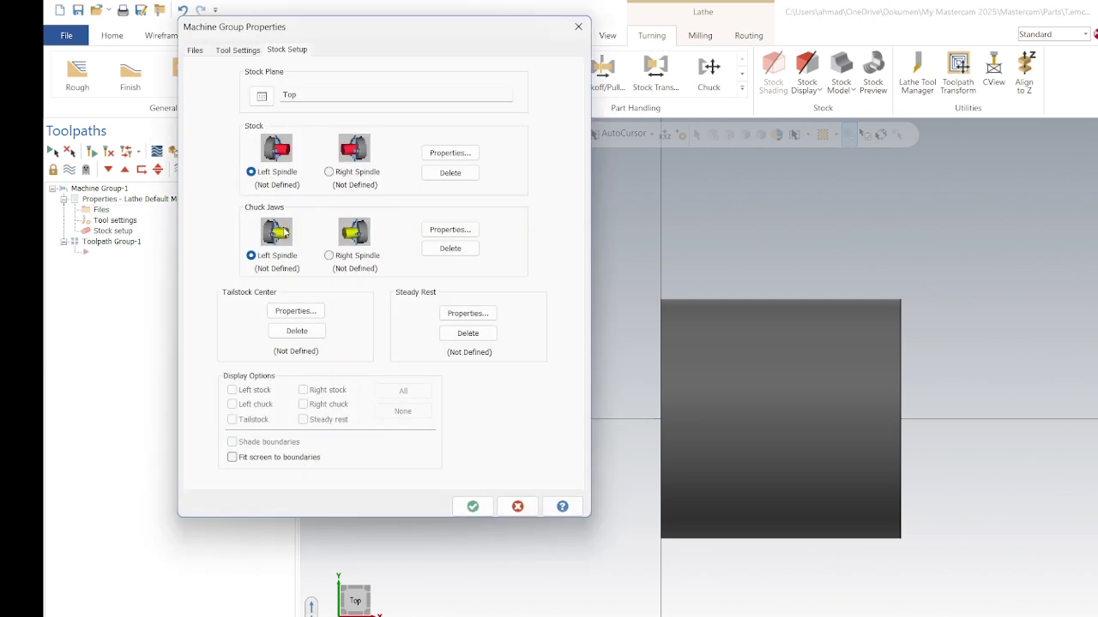
{"action": "left_click", "coordinate": [437, 153]}
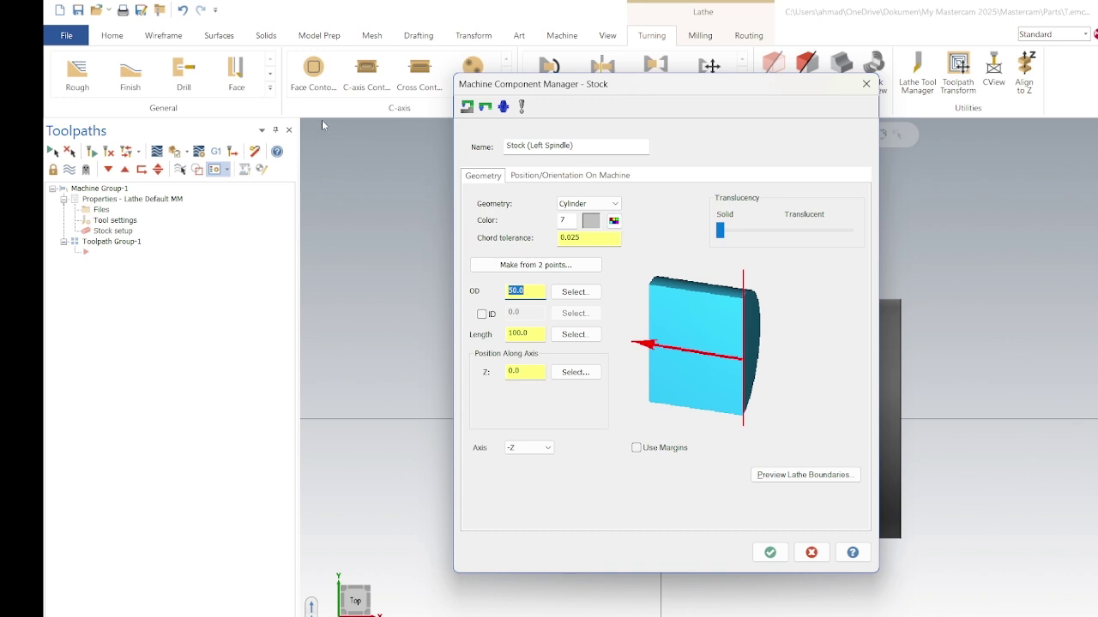
{"action": "type", "text": "30"}
{"action": "key", "text": "Return"}
{"action": "key", "text": "Tab"}
{"action": "type", "text": "30"}
{"action": "left_click", "coordinate": [523, 372]}
{"action": "key", "text": "BackSpace"}
{"action": "key", "text": "BackSpace"}
Enable stock margins and set the OD margin to 2, the right margin to 2 and the left margin to 5
{"action": "left_click", "coordinate": [639, 449]}
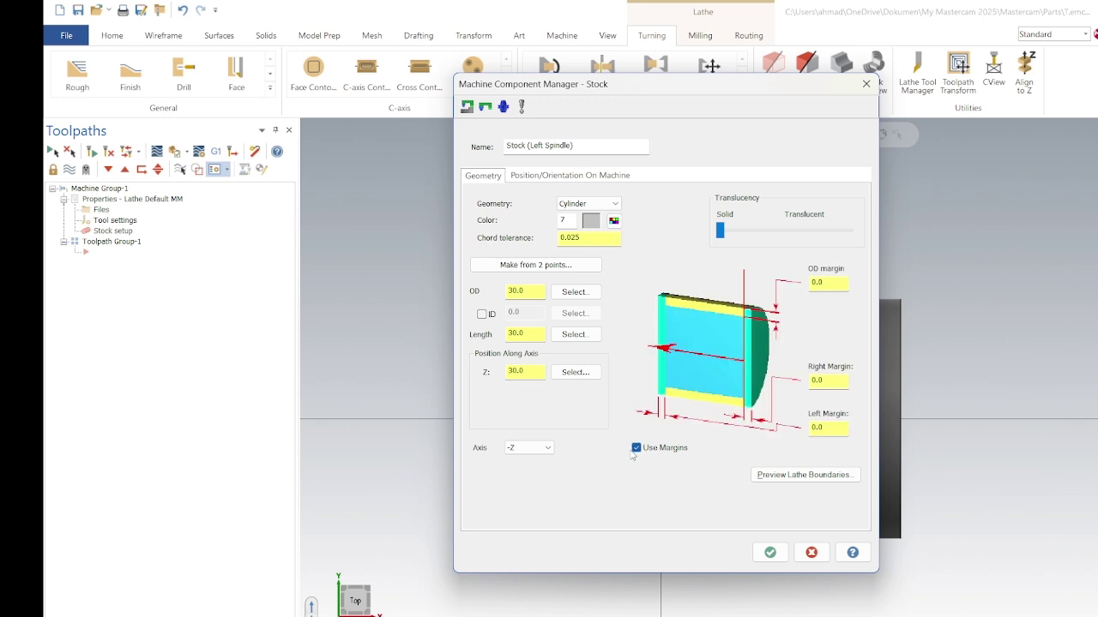
{"action": "left_click", "coordinate": [835, 283]}
{"action": "key", "text": "BackSpace"}
{"action": "key", "text": "BackSpace"}
{"action": "key", "text": "BackSpace"}
{"action": "type", "text": "2"}
{"action": "left_click", "coordinate": [833, 381]}
{"action": "key", "text": "BackSpace"}
{"action": "key", "text": "BackSpace"}
{"action": "key", "text": "BackSpace"}
{"action": "type", "text": "2"}
{"action": "left_click", "coordinate": [836, 428]}
{"action": "key", "text": "BackSpace"}
{"action": "key", "text": "BackSpace"}
{"action": "key", "text": "BackSpace"}
{"action": "type", "text": "5"}
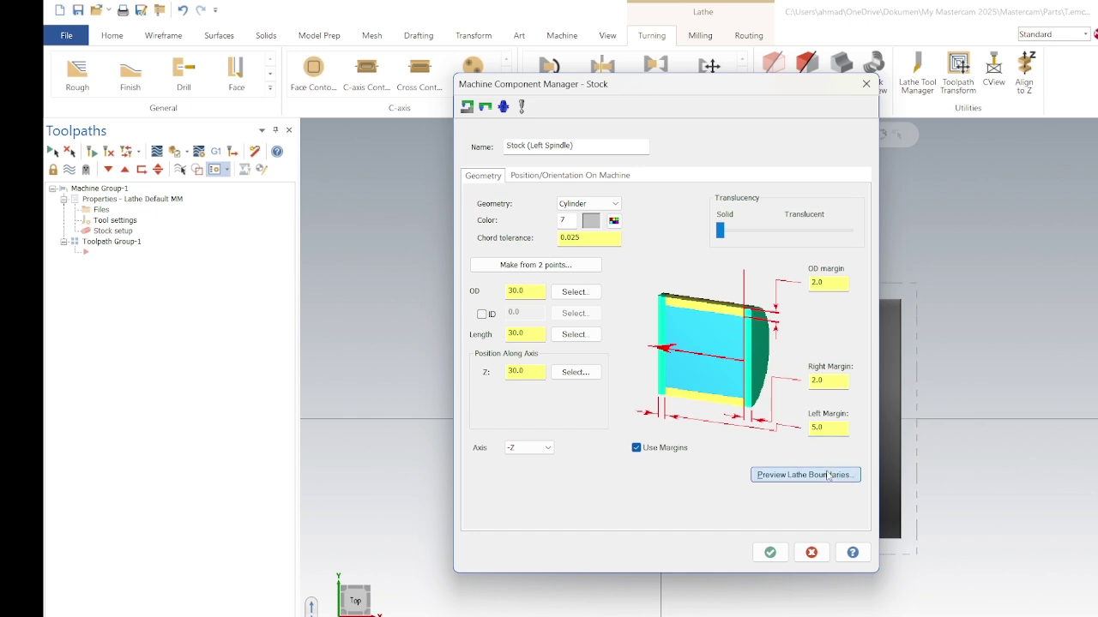
Preview the lathe boundaries around the cylinder from several angles and accept the left-spindle stock definition
{"action": "left_click", "coordinate": [824, 474]}
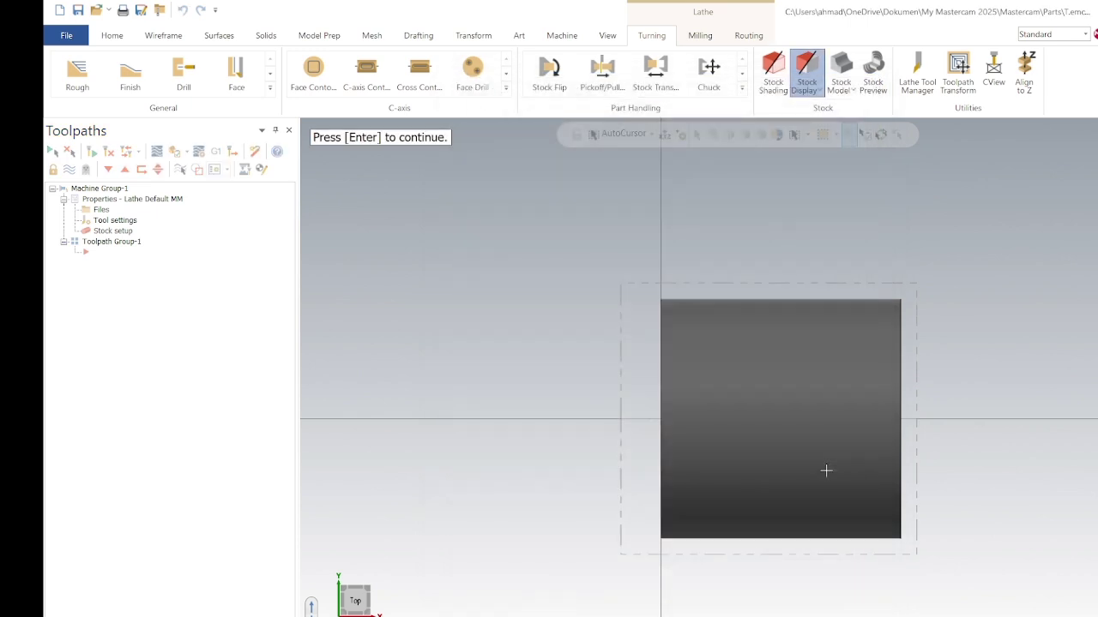
{"action": "middle_click_drag", "start_coordinate": [874, 443], "coordinate": [849, 479]}
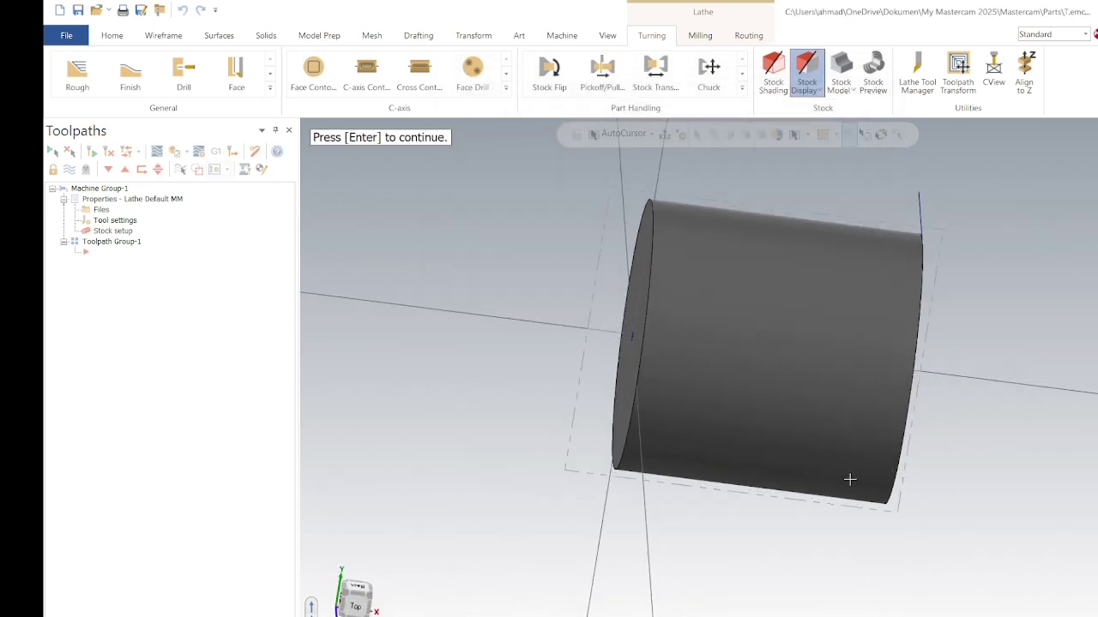
{"action": "left_click", "coordinate": [355, 600]}
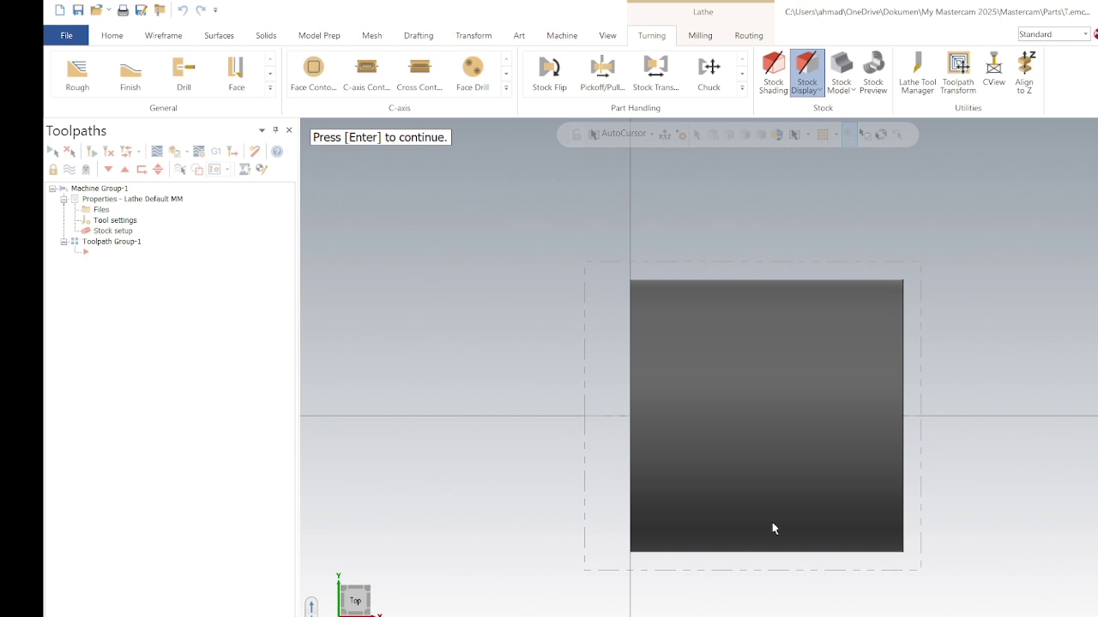
{"action": "scroll", "coordinate": [772, 522], "scroll_direction": "down", "scroll_amount": 1}
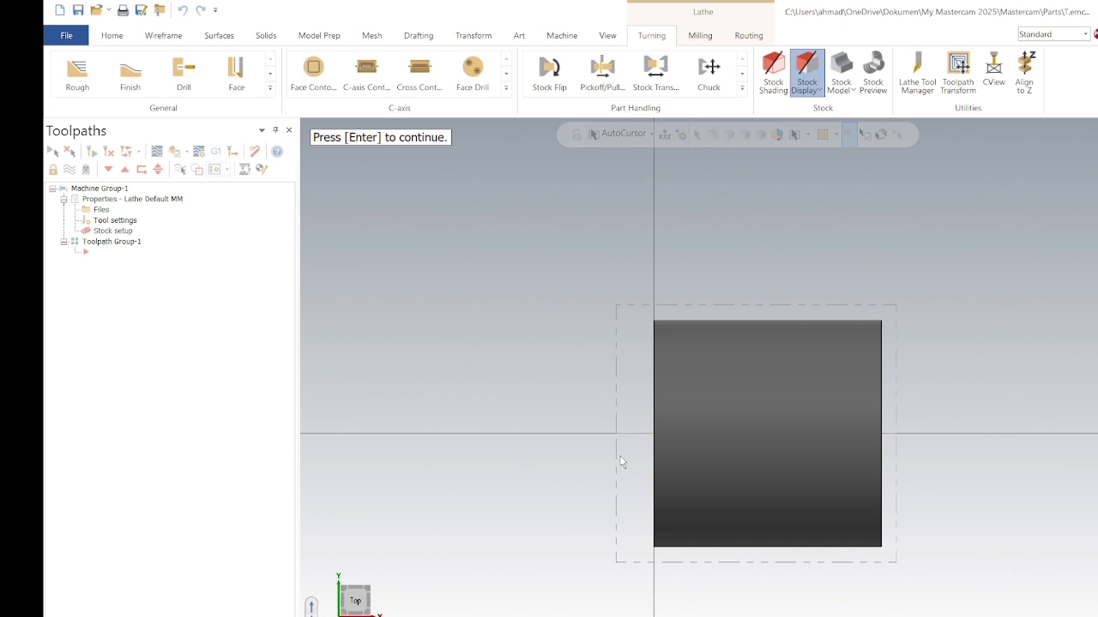
{"action": "key", "text": "Return"}
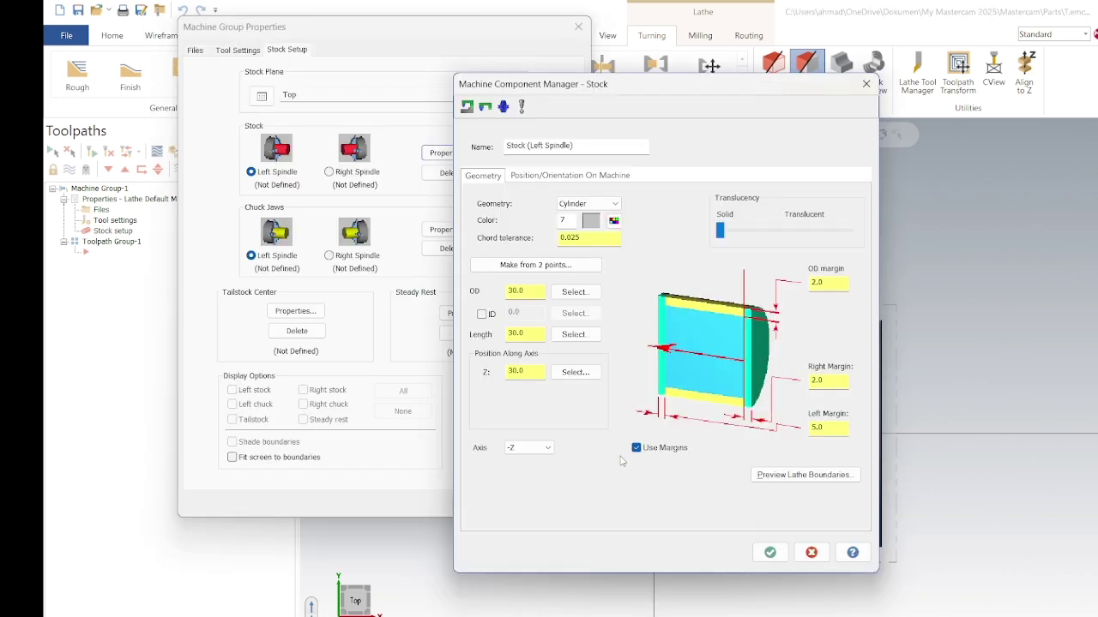
{"action": "left_click", "coordinate": [770, 552]}
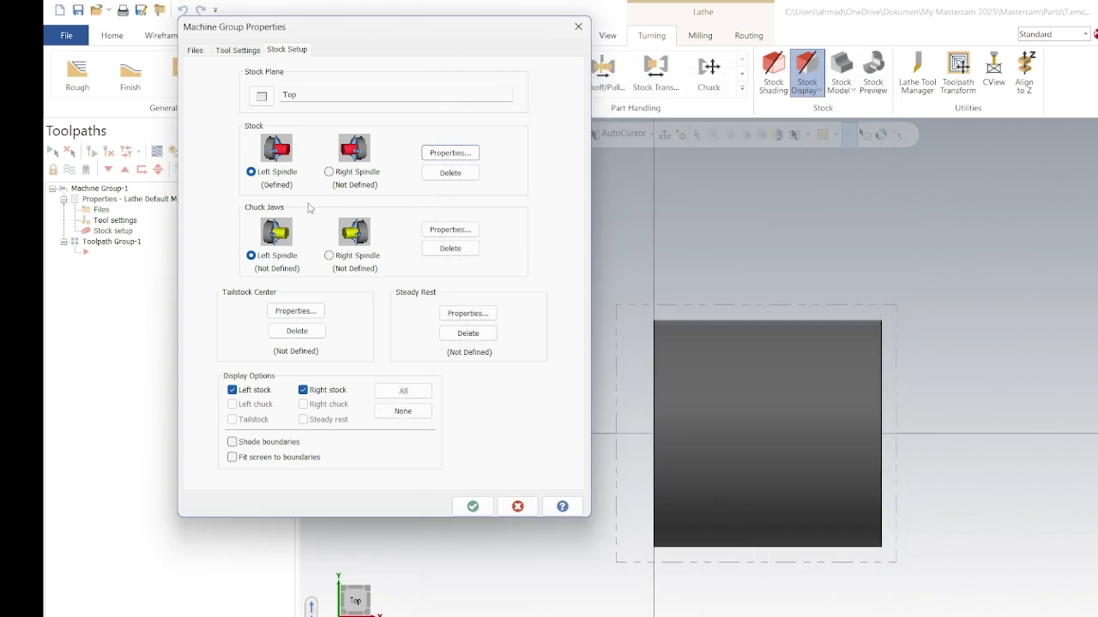
Open the left-spindle chuck jaws' parameters and set their position to be taken from the stock
{"action": "left_click", "coordinate": [451, 230]}
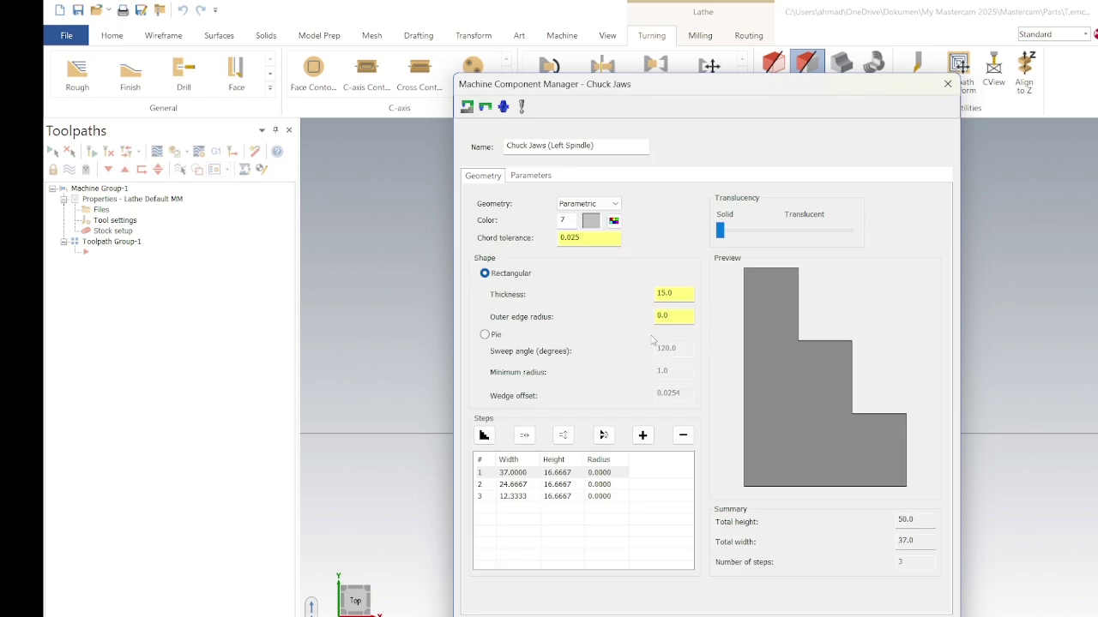
{"action": "left_click", "coordinate": [531, 175]}
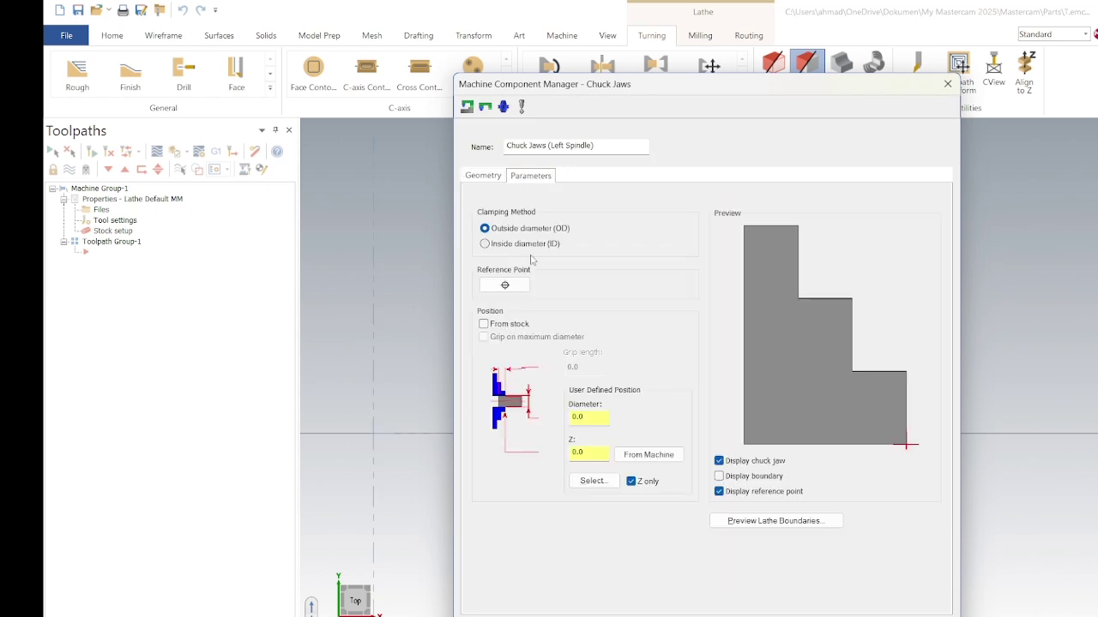
{"action": "left_click", "coordinate": [489, 323]}
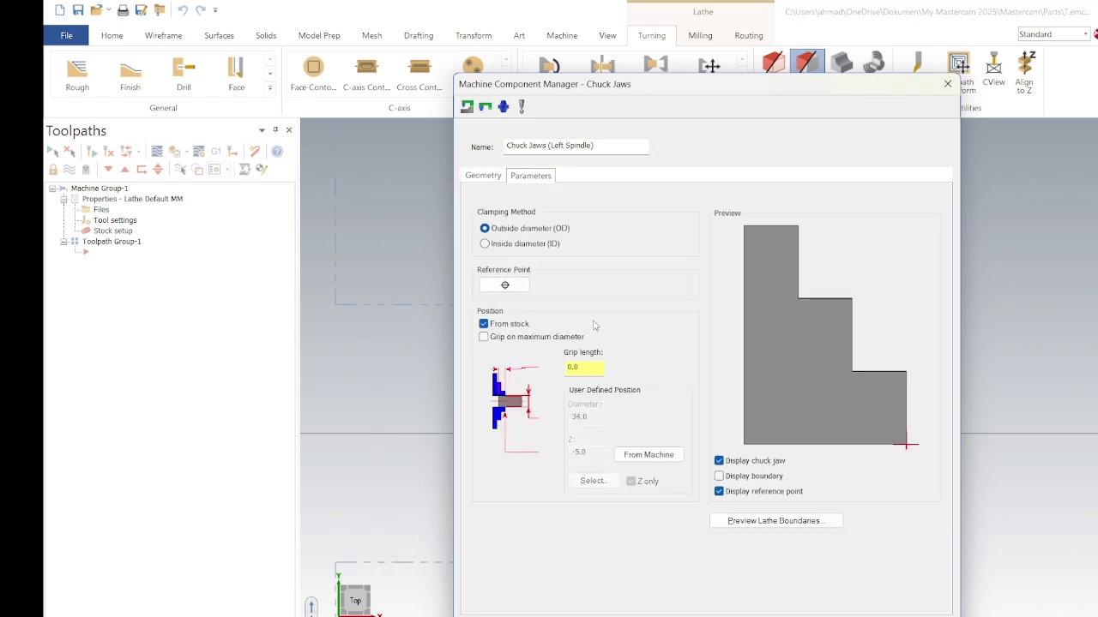
Examine the reference point on the chuck jaw profile and return to the jaw parameters, keeping the existing point
{"action": "left_click", "coordinate": [505, 285]}
{"action": "scroll", "coordinate": [793, 287], "scroll_direction": "down", "scroll_amount": 2}
{"action": "scroll", "coordinate": [795, 286], "scroll_direction": "down", "scroll_amount": 1}
{"action": "middle_click_drag", "start_coordinate": [798, 292], "coordinate": [762, 295]}
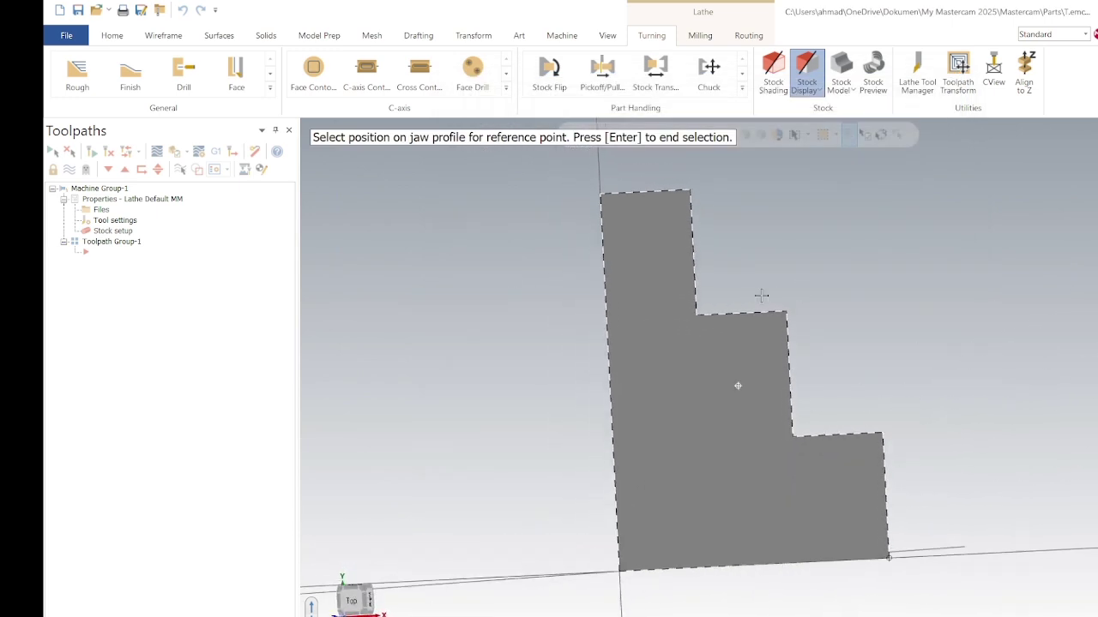
{"action": "left_click", "coordinate": [352, 605]}
{"action": "key", "text": "Return"}
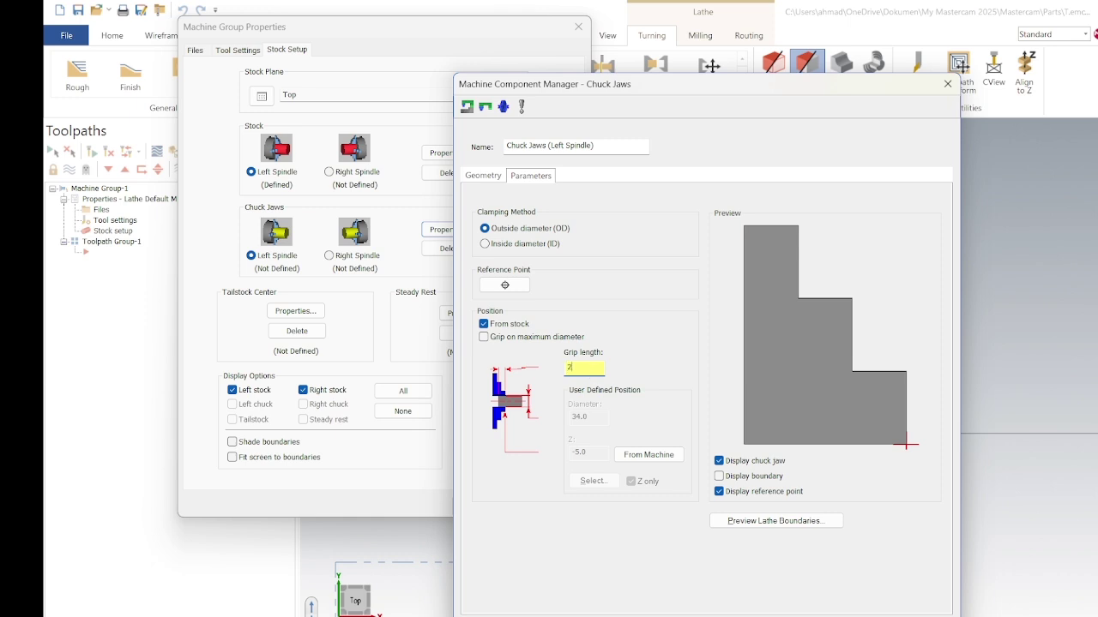
Set the chuck jaws' grip length to 2, preview the lathe boundaries, and accept the jaws and the machine group's stock setup
{"action": "key", "text": "Return"}
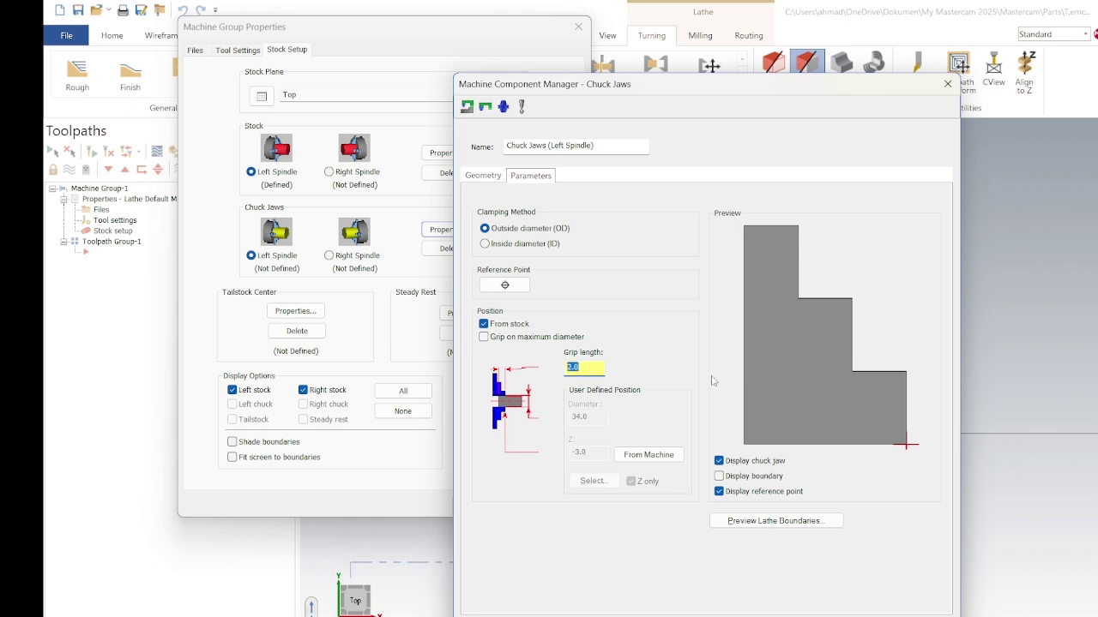
{"action": "left_click", "coordinate": [791, 522]}
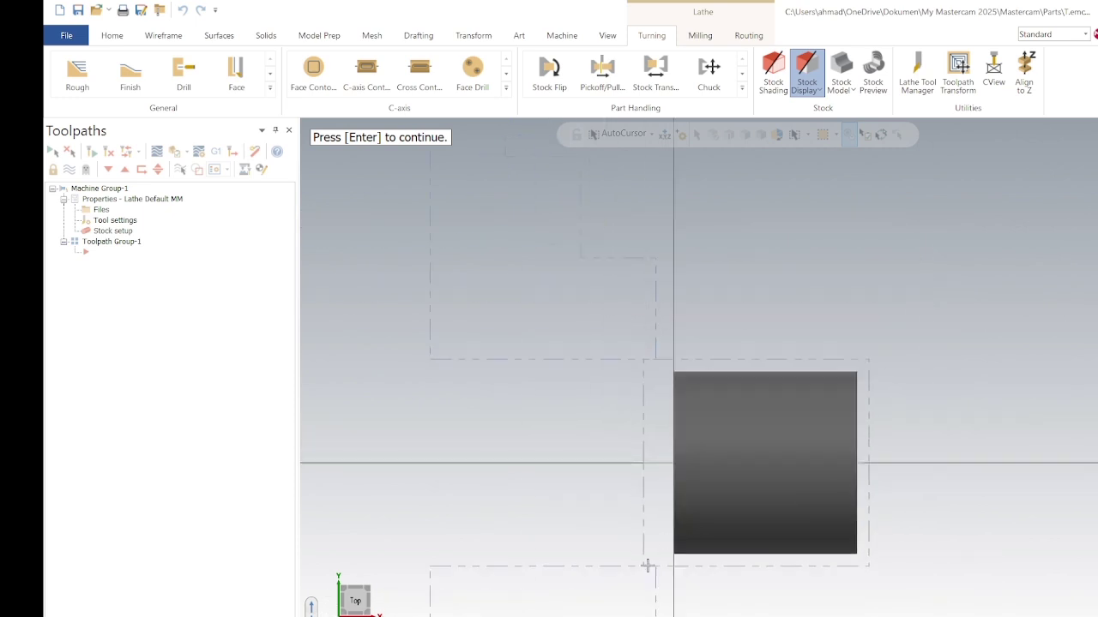
{"action": "key", "text": "Return"}
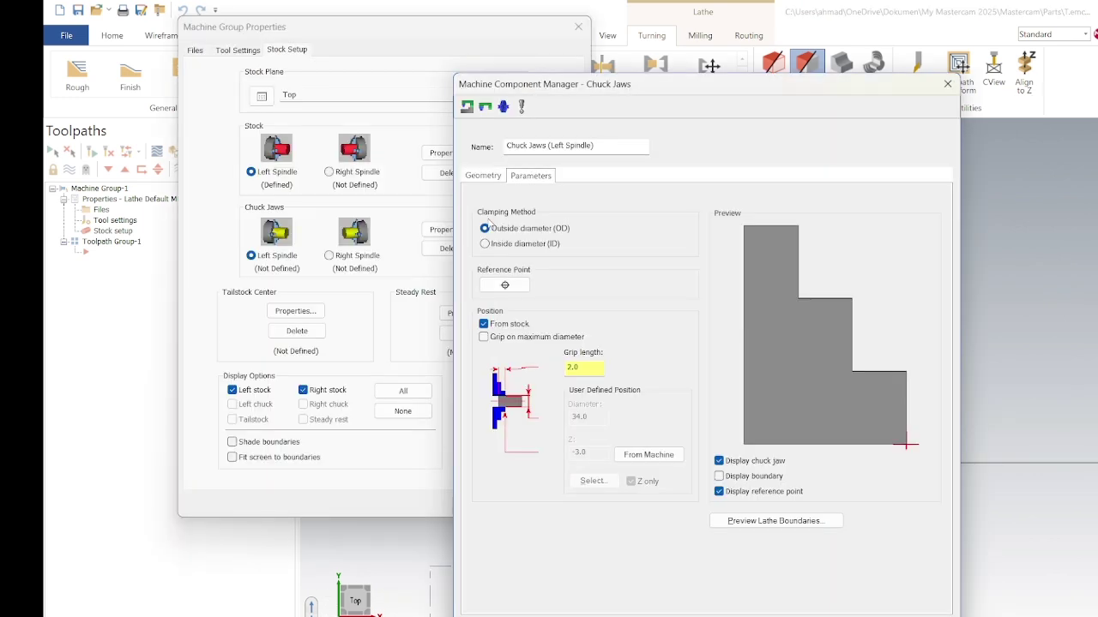
{"action": "left_click", "coordinate": [821, 614]}
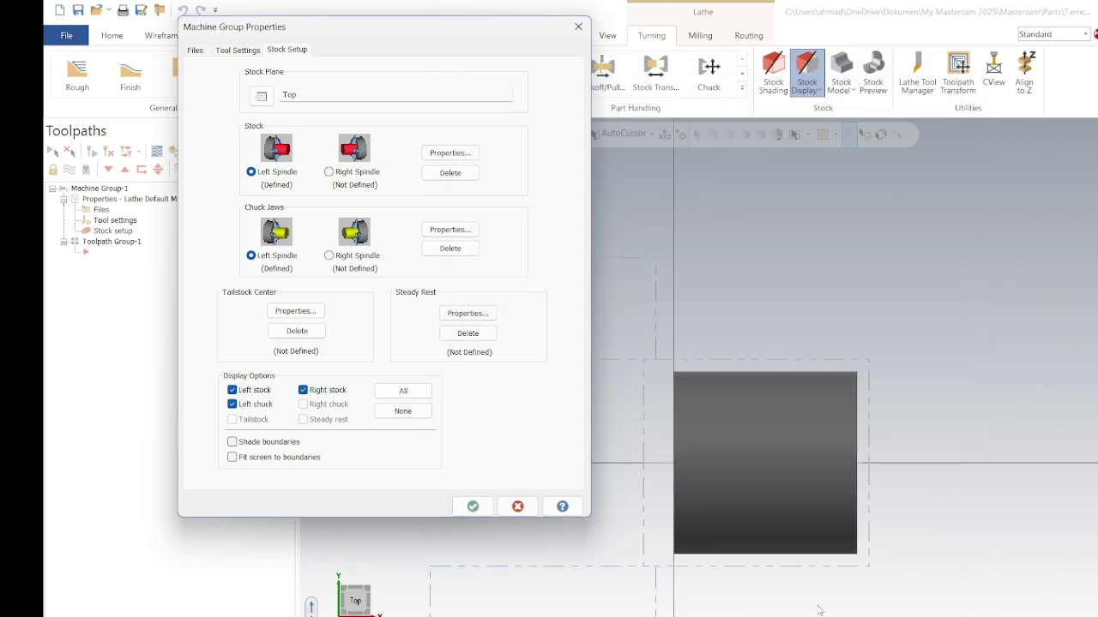
{"action": "left_click", "coordinate": [473, 507]}
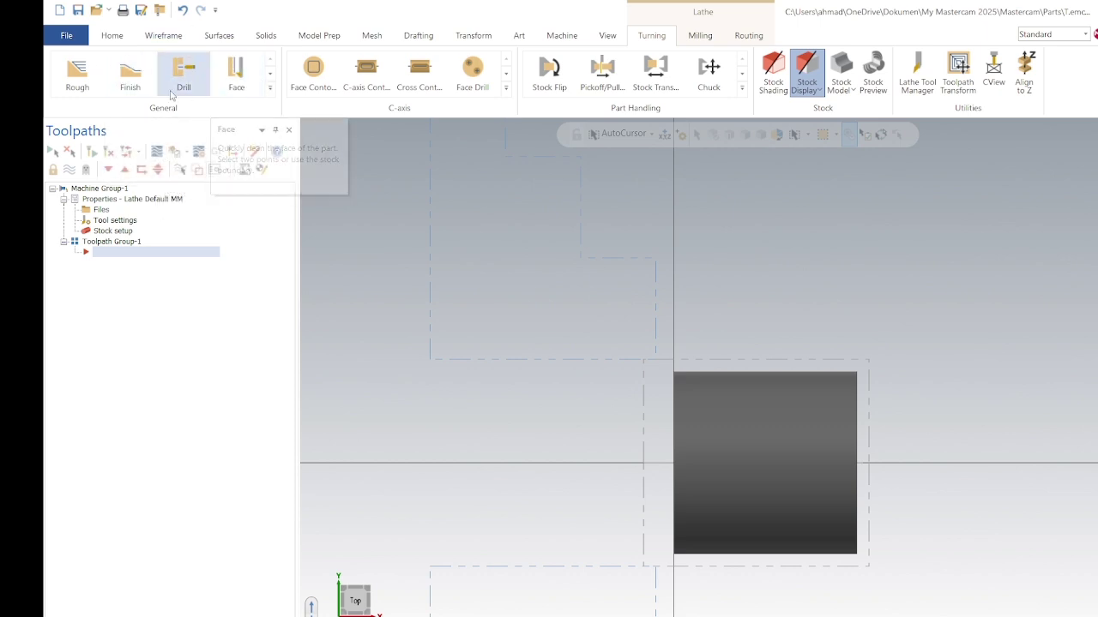
Start a Face toolpath with tool T0101 OD Rough Right and define its area by points from the end-face centre to beyond the stock's upper corner
{"action": "left_click", "coordinate": [220, 68]}
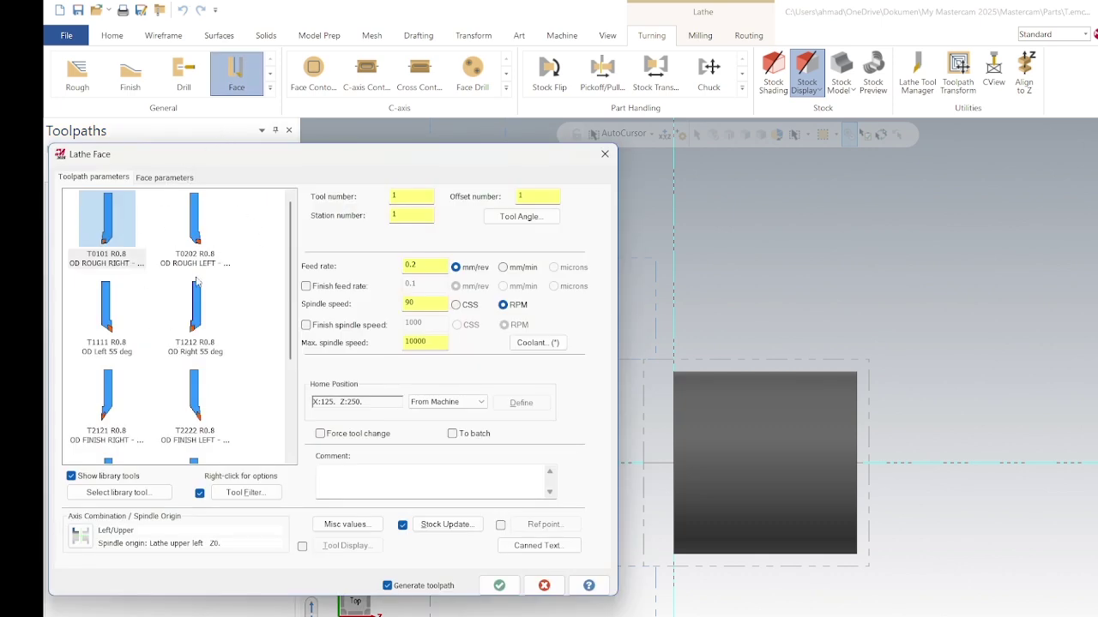
{"action": "mouse_move", "coordinate": [293, 248]}
{"action": "left_mouse_down"}
{"action": "mouse_move", "coordinate": [292, 273]}
{"action": "mouse_move", "coordinate": [301, 245]}
{"action": "left_mouse_up"}
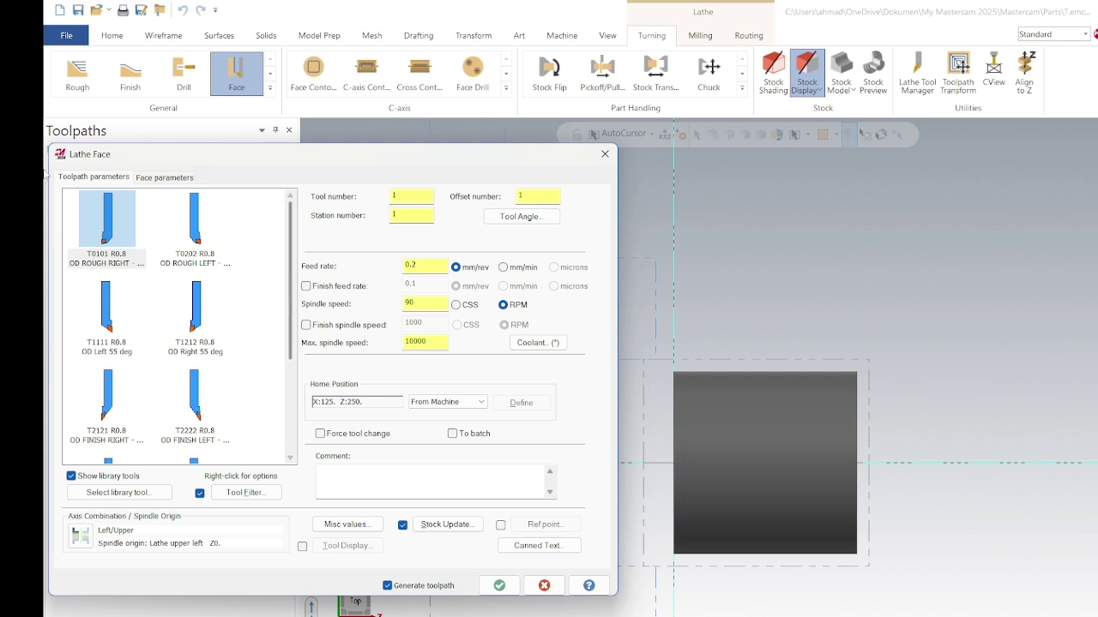
{"action": "mouse_move", "coordinate": [111, 243]}
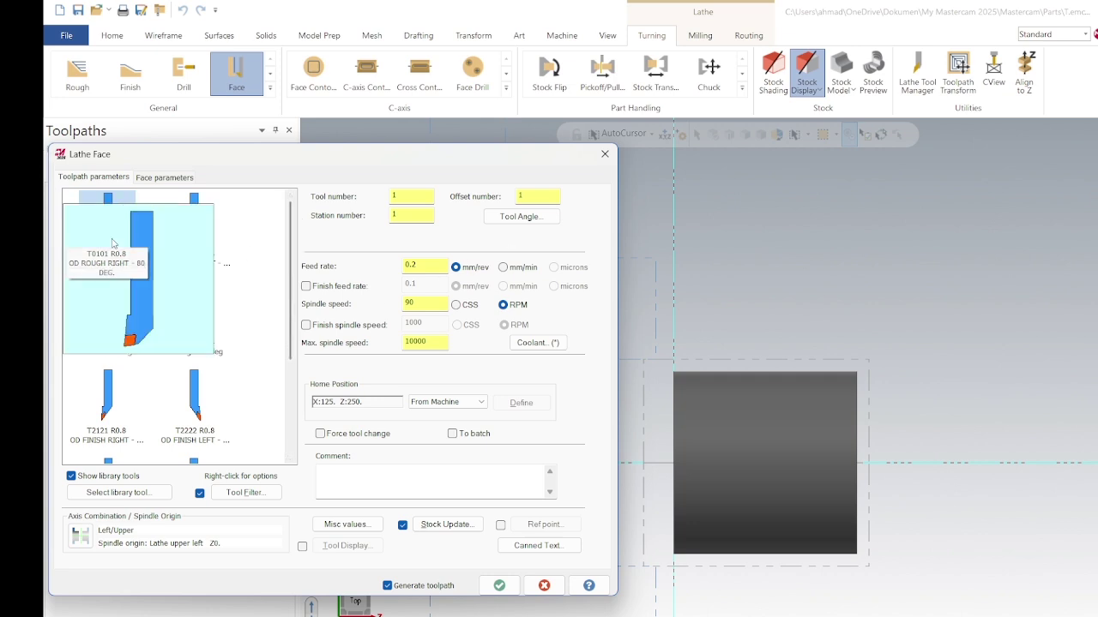
{"action": "left_click", "coordinate": [162, 176]}
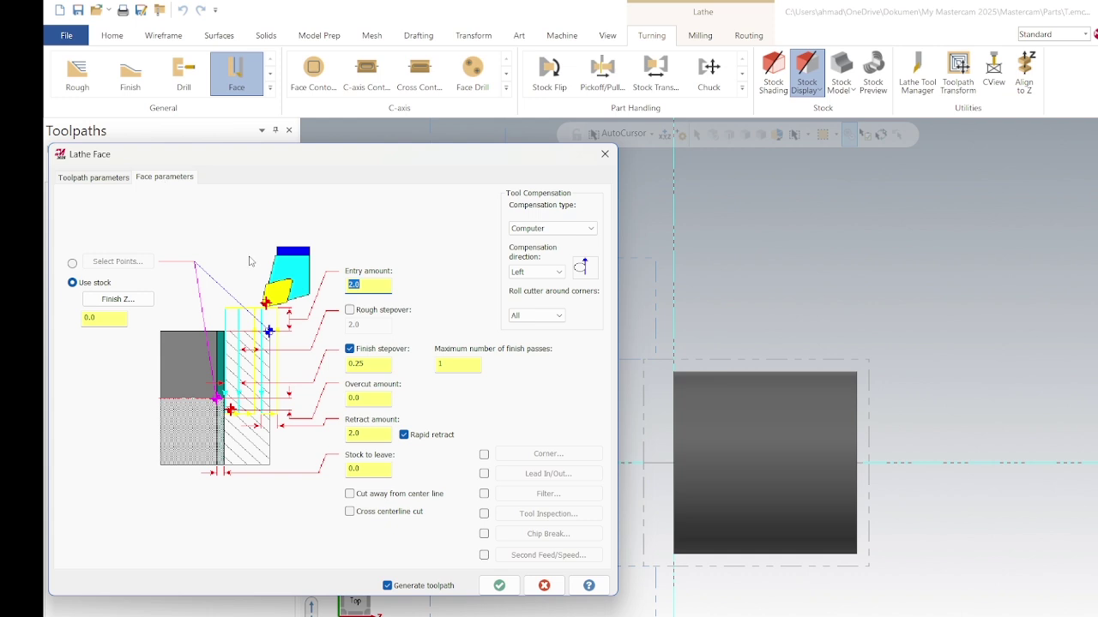
{"action": "left_click", "coordinate": [72, 264]}
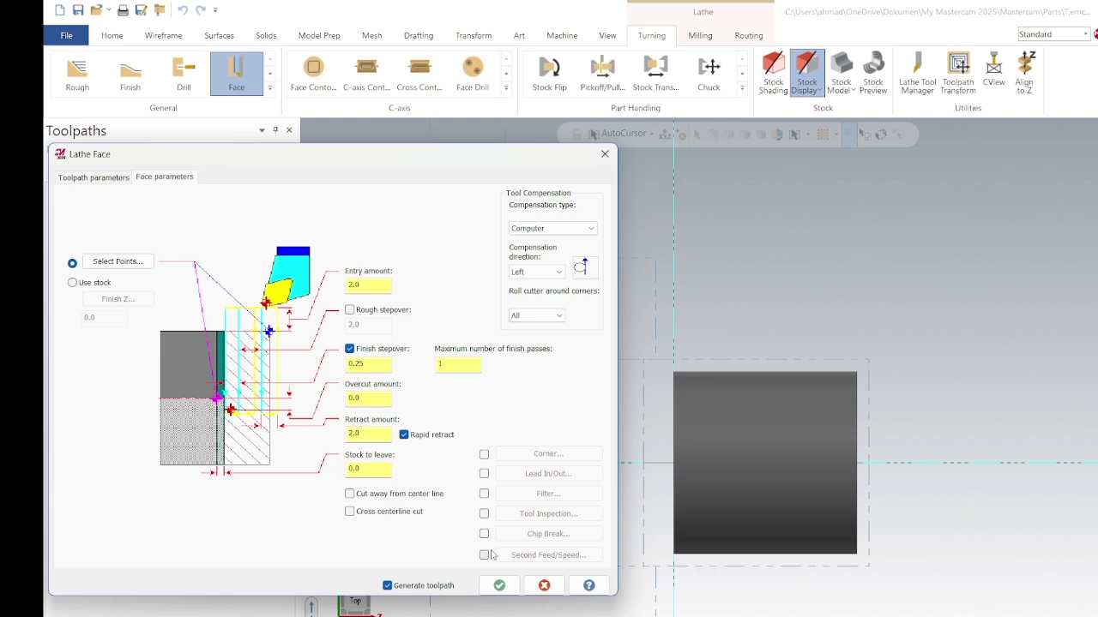
{"action": "left_click", "coordinate": [132, 262]}
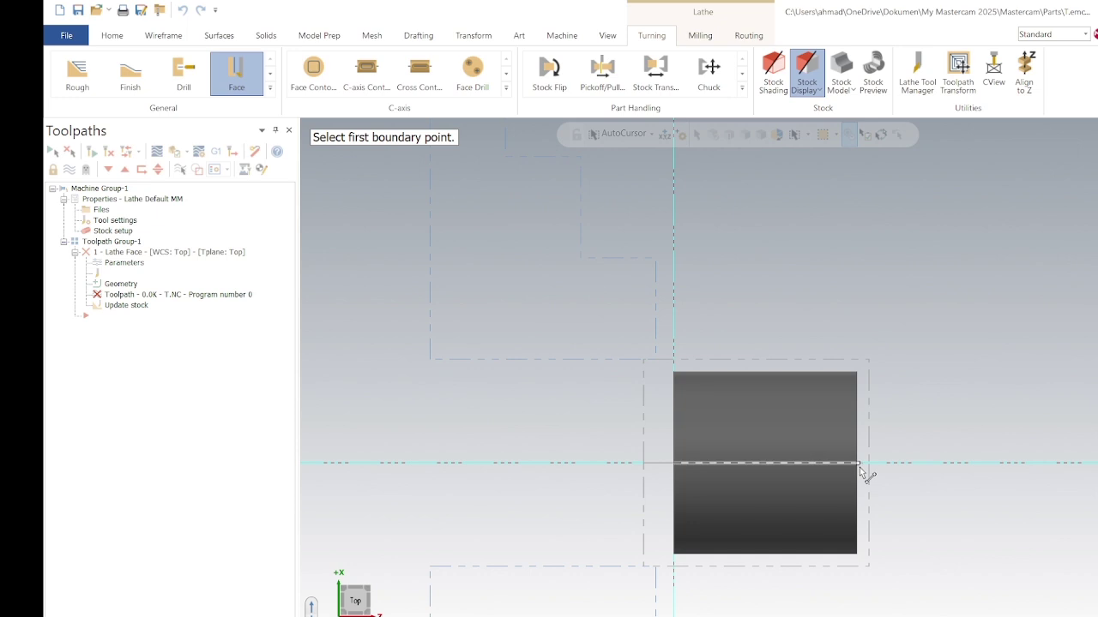
{"action": "left_click", "coordinate": [860, 464]}
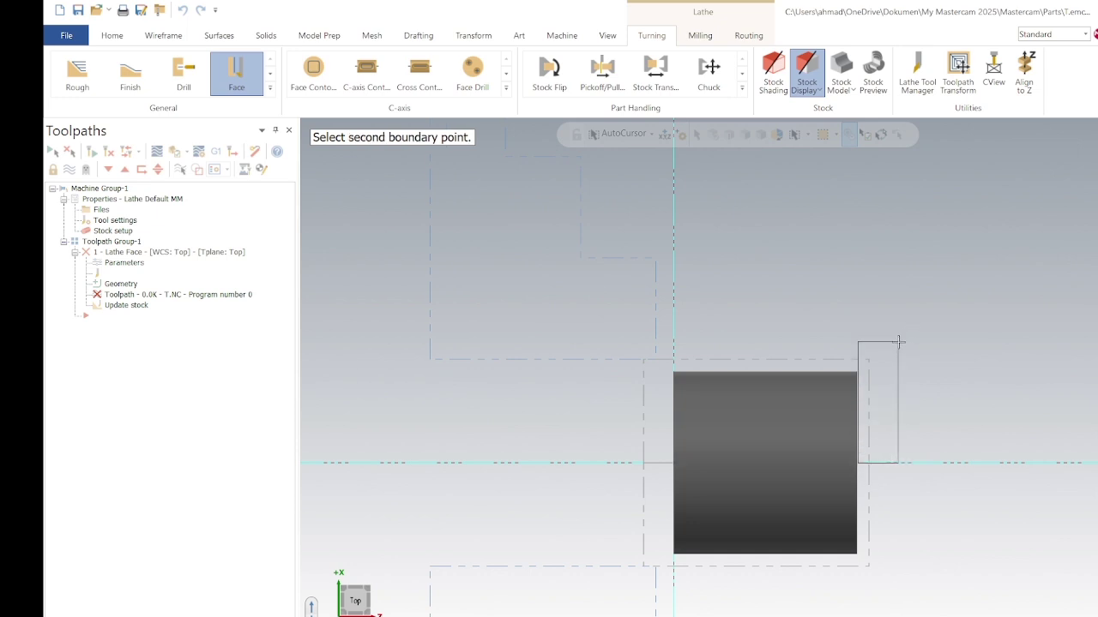
{"action": "left_click", "coordinate": [898, 342]}
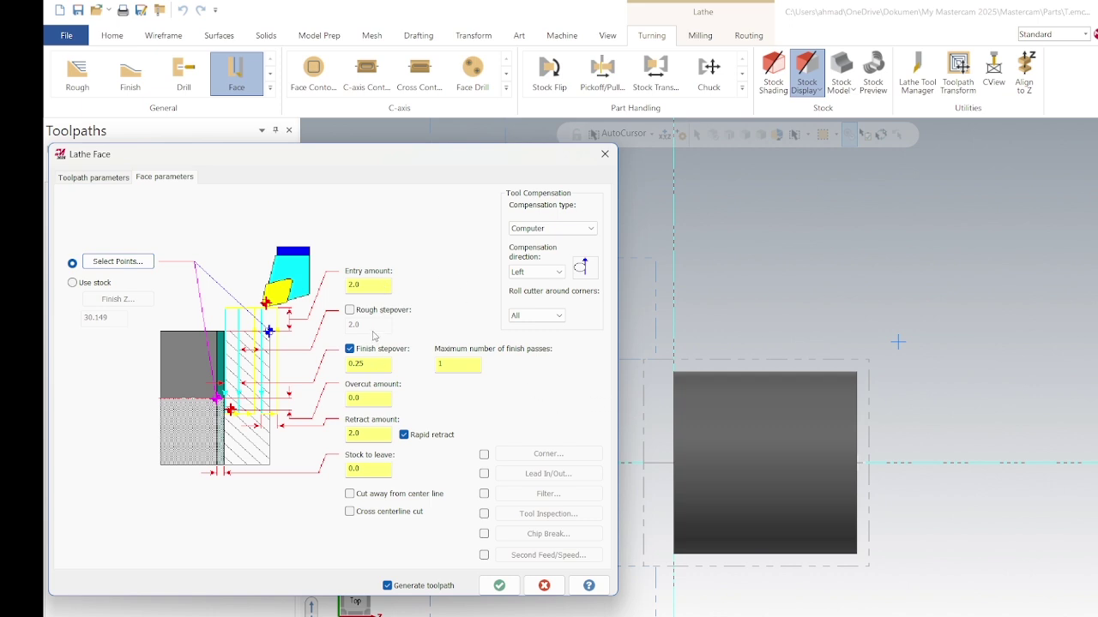
Set the finish stepover to 0.5 and the maximum number of finish passes to 5, and generate the Face toolpath
{"action": "left_click", "coordinate": [374, 371]}
{"action": "left_click", "coordinate": [456, 366]}
{"action": "left_click", "coordinate": [500, 586]}
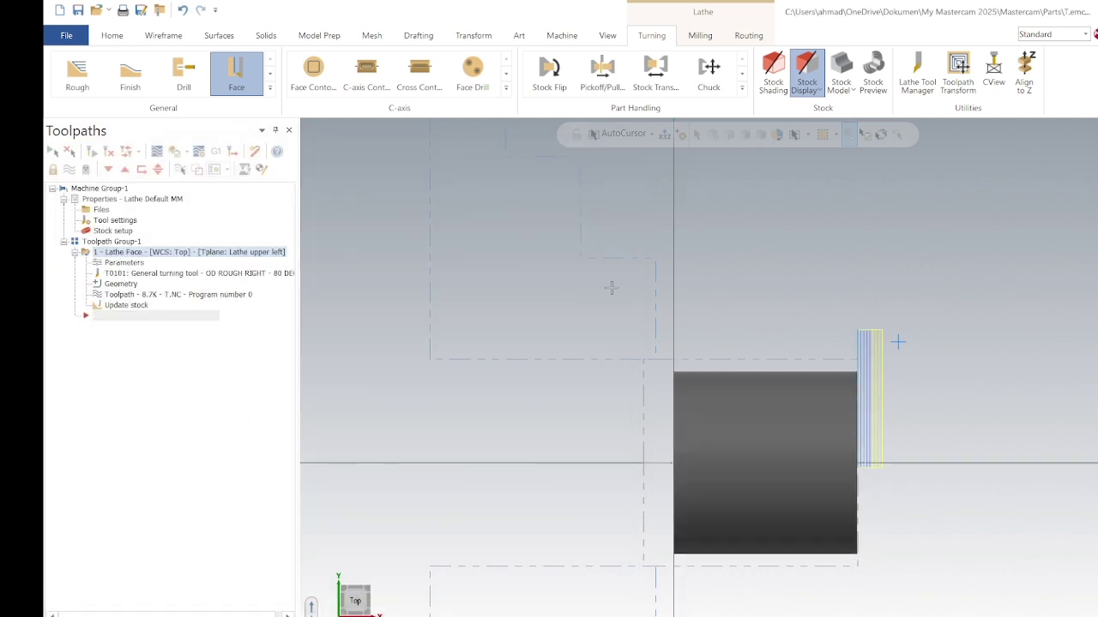
Inspect the Face operation's toolpath and the insert definition of its T0101 turning tool, closing both without changes
{"action": "left_click", "coordinate": [98, 295]}
{"action": "left_click", "coordinate": [249, 206]}
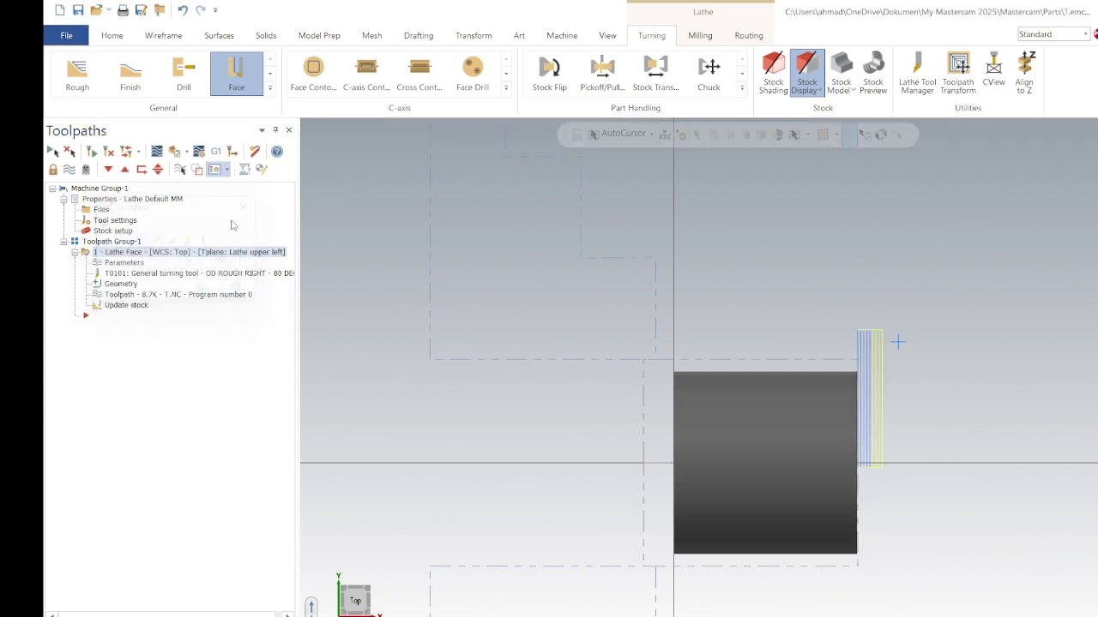
{"action": "left_click", "coordinate": [101, 295]}
{"action": "left_click", "coordinate": [248, 206]}
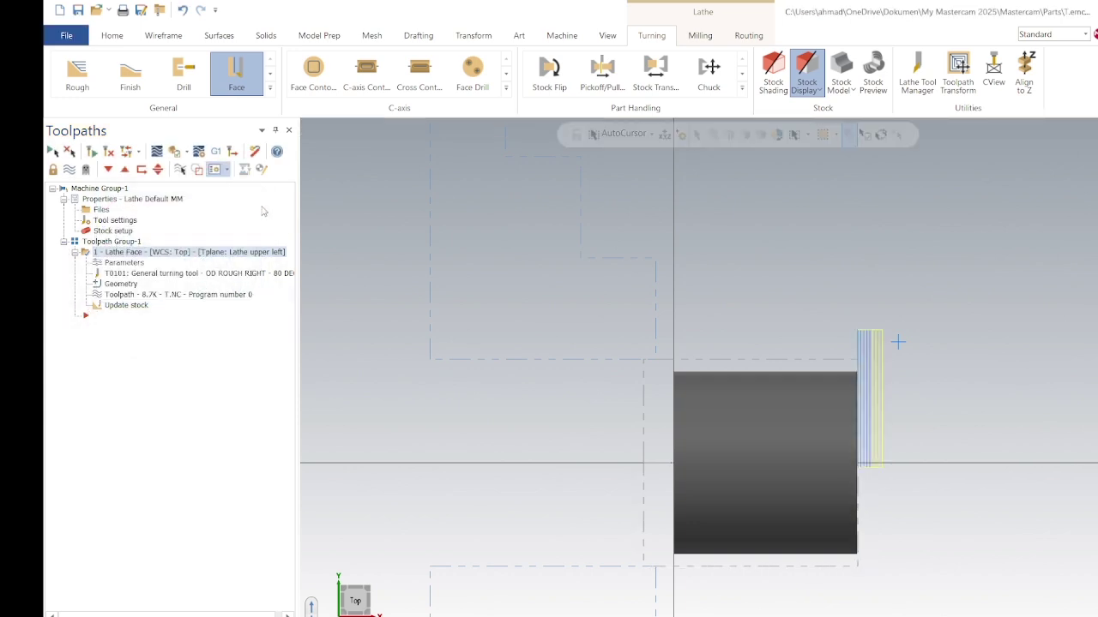
{"action": "left_click", "coordinate": [125, 273]}
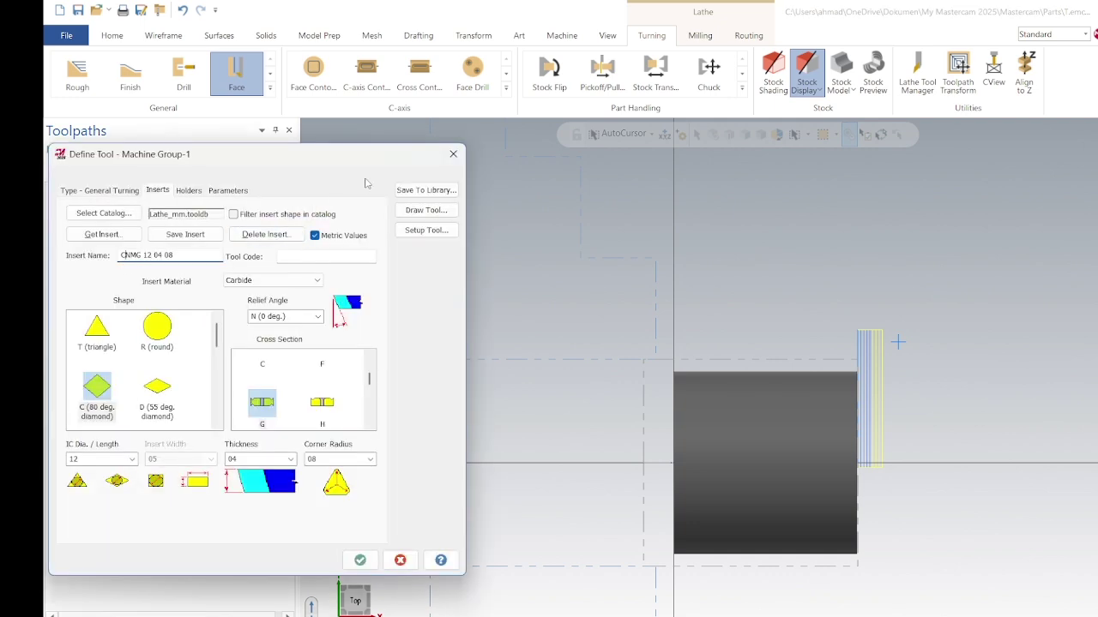
{"action": "left_click", "coordinate": [453, 153]}
Reopen the Face operation's parameters, reduce the finish stepover and regenerate the toolpath
{"action": "left_click", "coordinate": [130, 266]}
{"action": "left_click", "coordinate": [175, 177]}
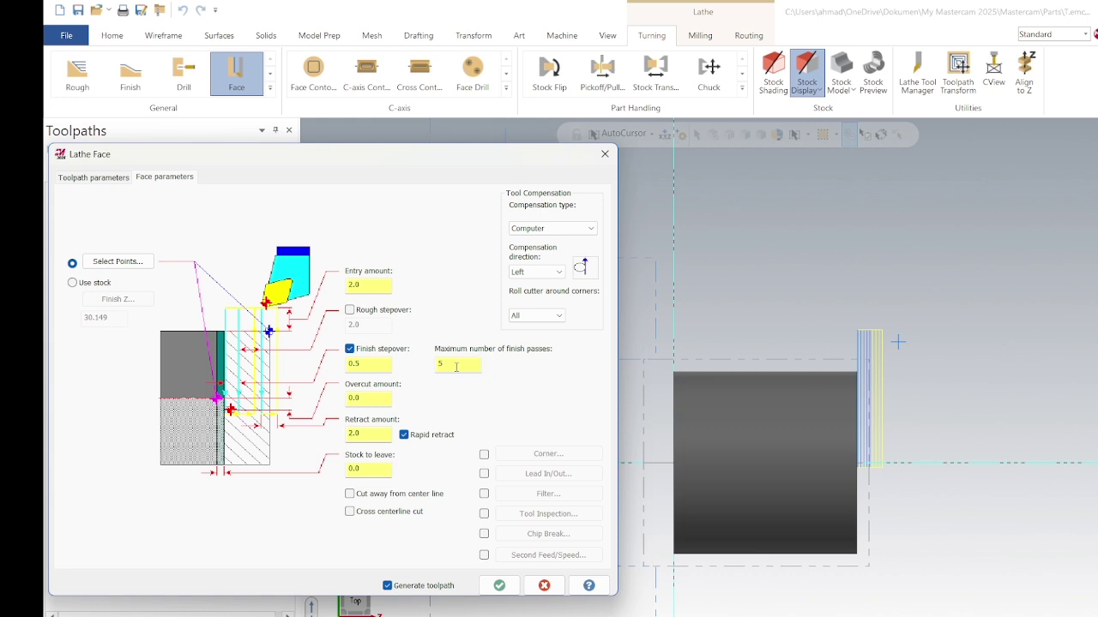
{"action": "left_click", "coordinate": [366, 363]}
{"action": "key", "text": "Return"}
{"action": "left_click", "coordinate": [499, 585]}
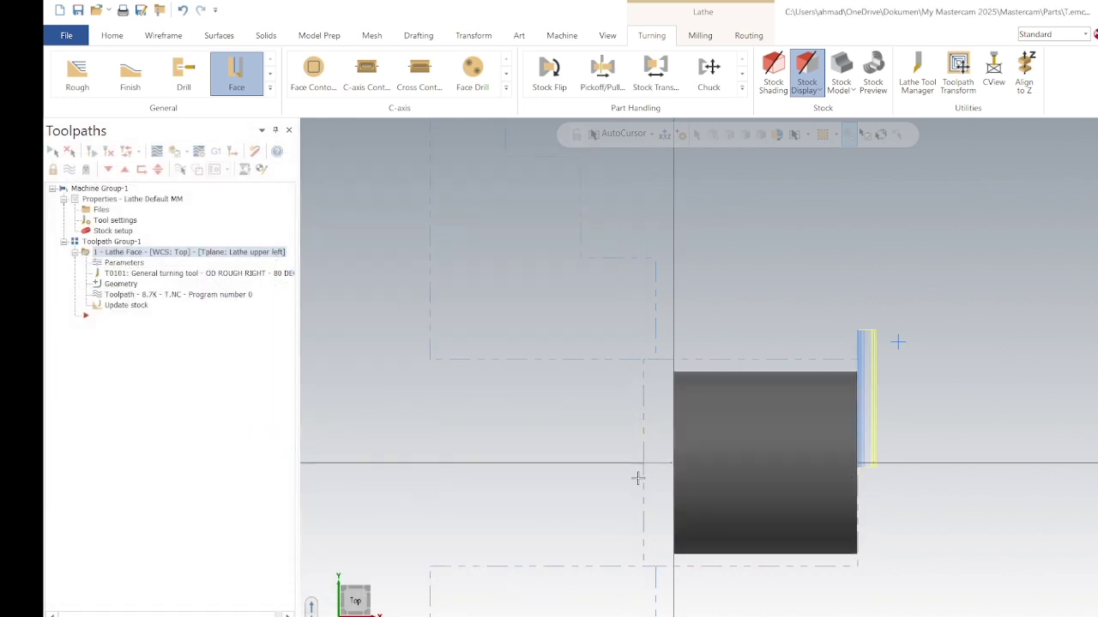
Select all operations and play a backplot of the Face toolpath
{"action": "scroll", "coordinate": [923, 332], "scroll_direction": "down", "scroll_amount": 2}
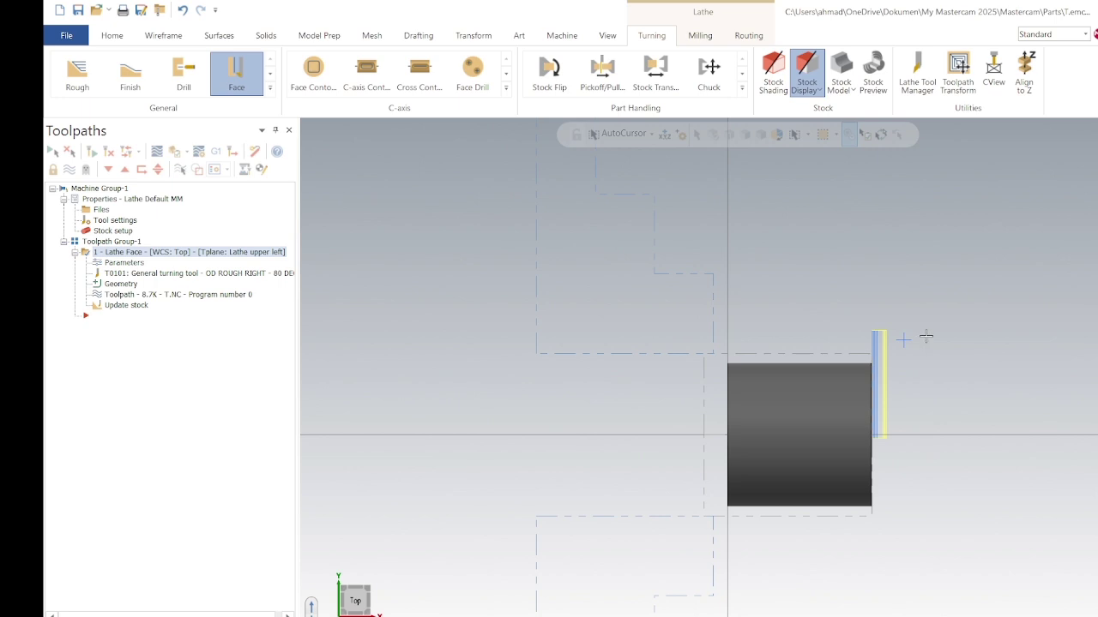
{"action": "left_click", "coordinate": [51, 152]}
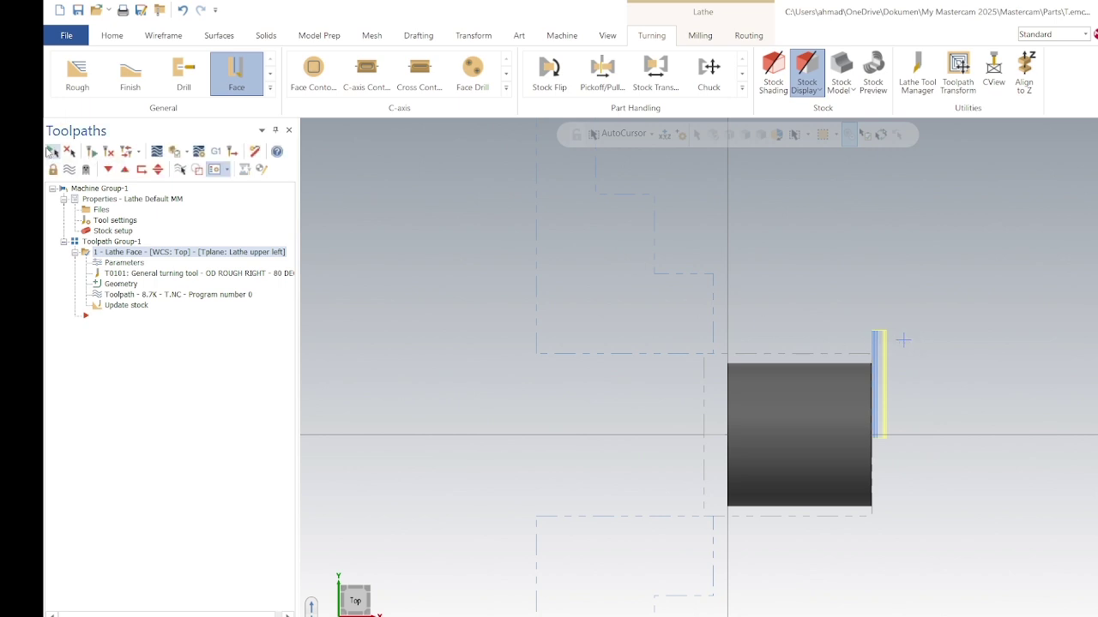
{"action": "left_click", "coordinate": [96, 153]}
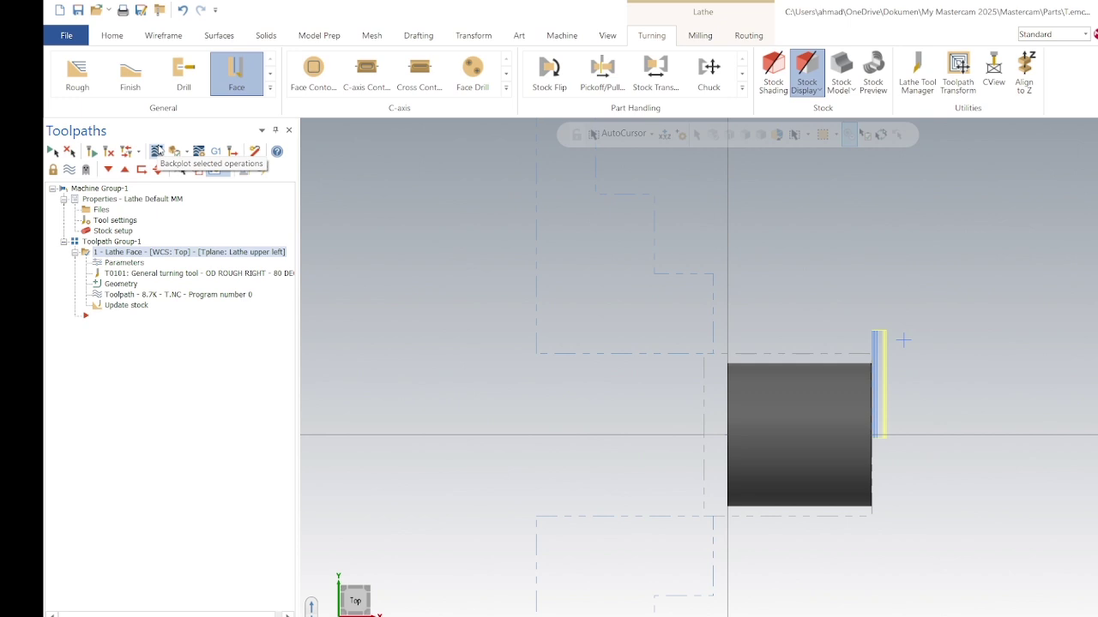
{"action": "left_click", "coordinate": [157, 151]}
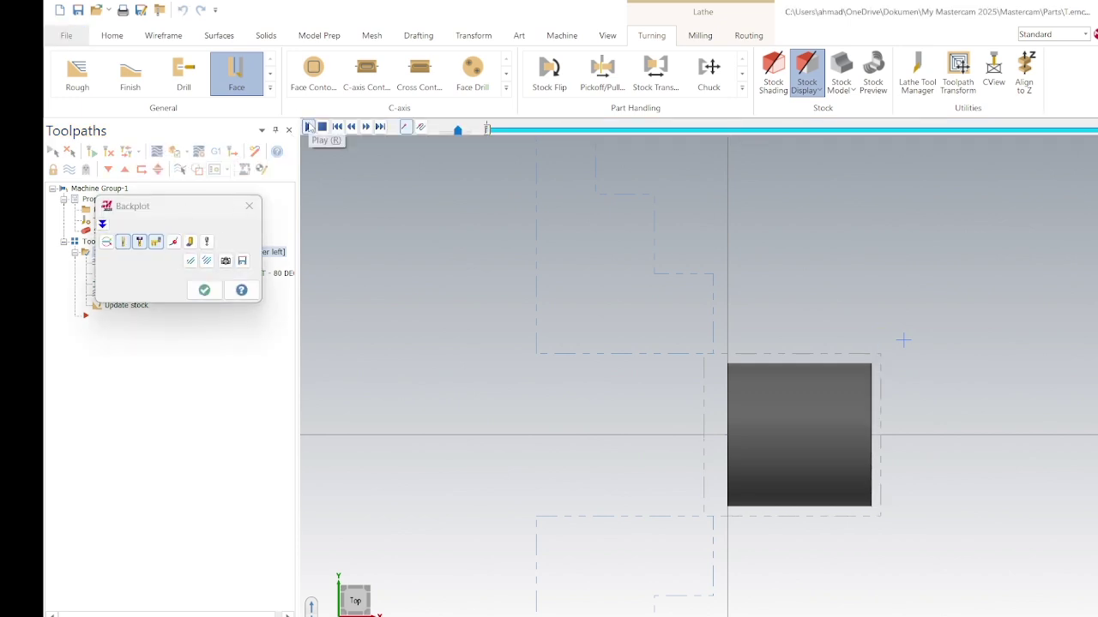
{"action": "left_click", "coordinate": [309, 127]}
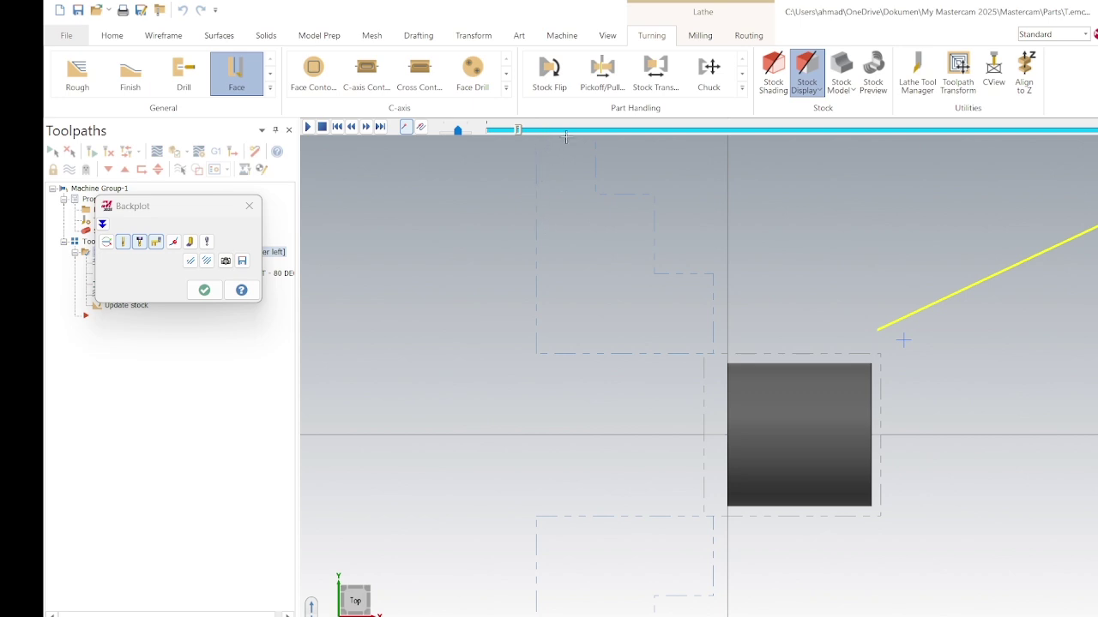
{"action": "scroll", "coordinate": [1085, 306], "scroll_direction": "up", "scroll_amount": 2}
{"action": "scroll", "coordinate": [834, 366], "scroll_direction": "down", "scroll_amount": 5}
{"action": "scroll", "coordinate": [836, 340], "scroll_direction": "down", "scroll_amount": 1}
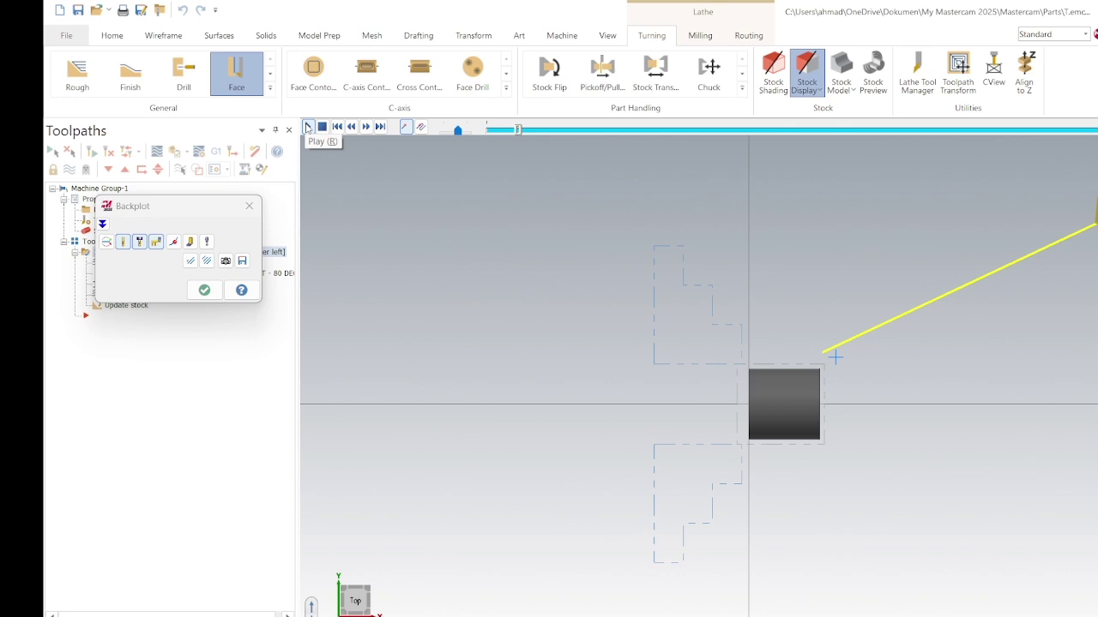
Enable endpoint display and stock shading in the backplot, replay the Face toolpath and close the backplot
{"action": "left_click", "coordinate": [174, 243]}
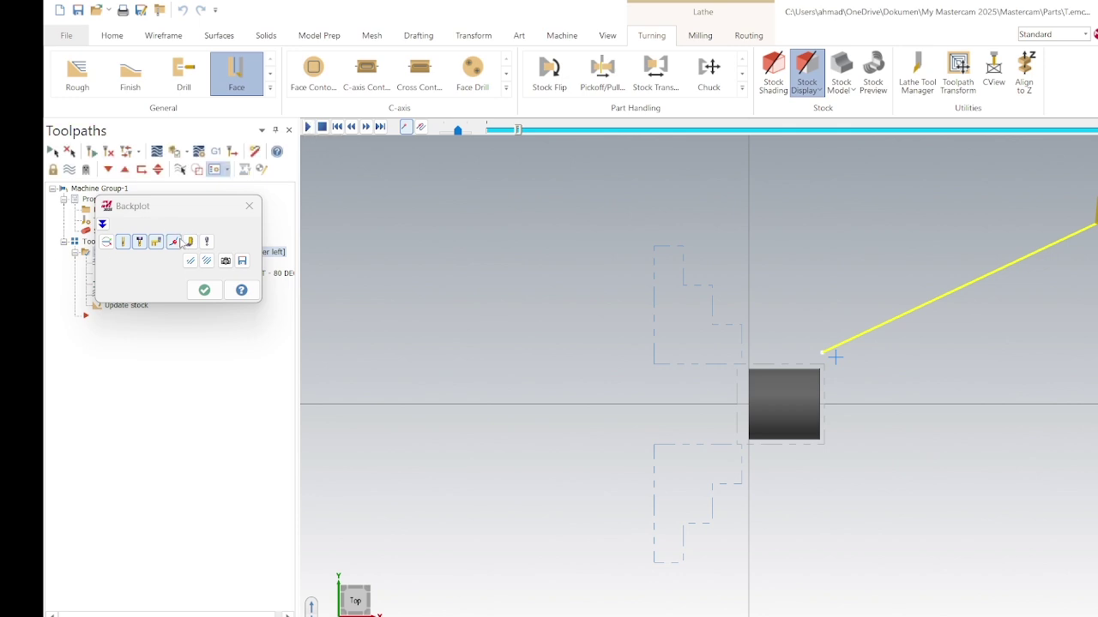
{"action": "left_click", "coordinate": [191, 243]}
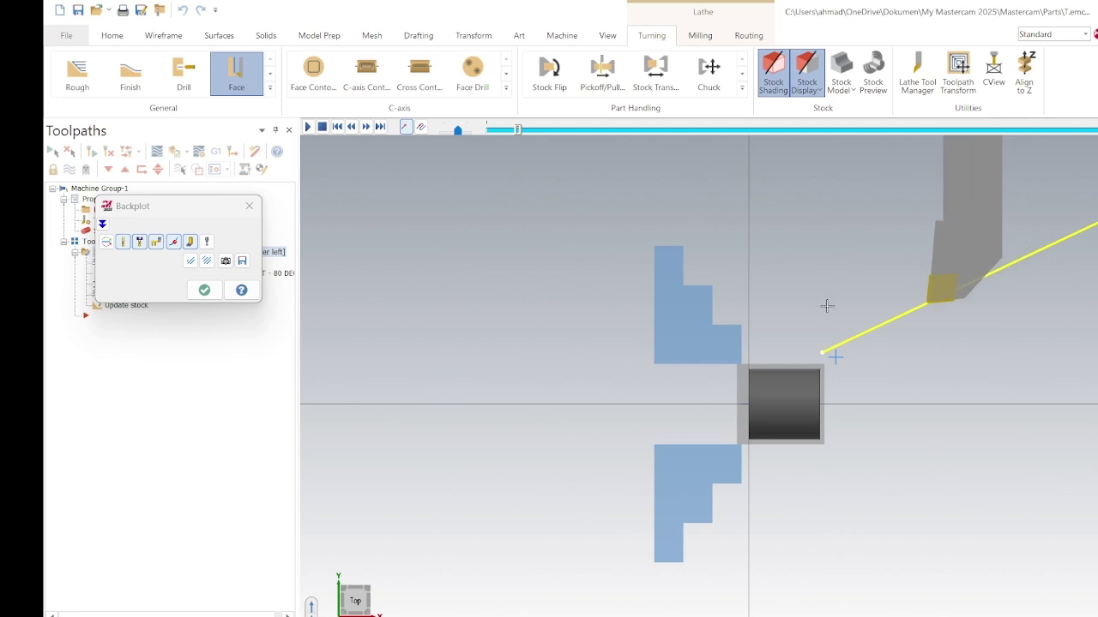
{"action": "scroll", "coordinate": [821, 319], "scroll_direction": "up", "scroll_amount": 3}
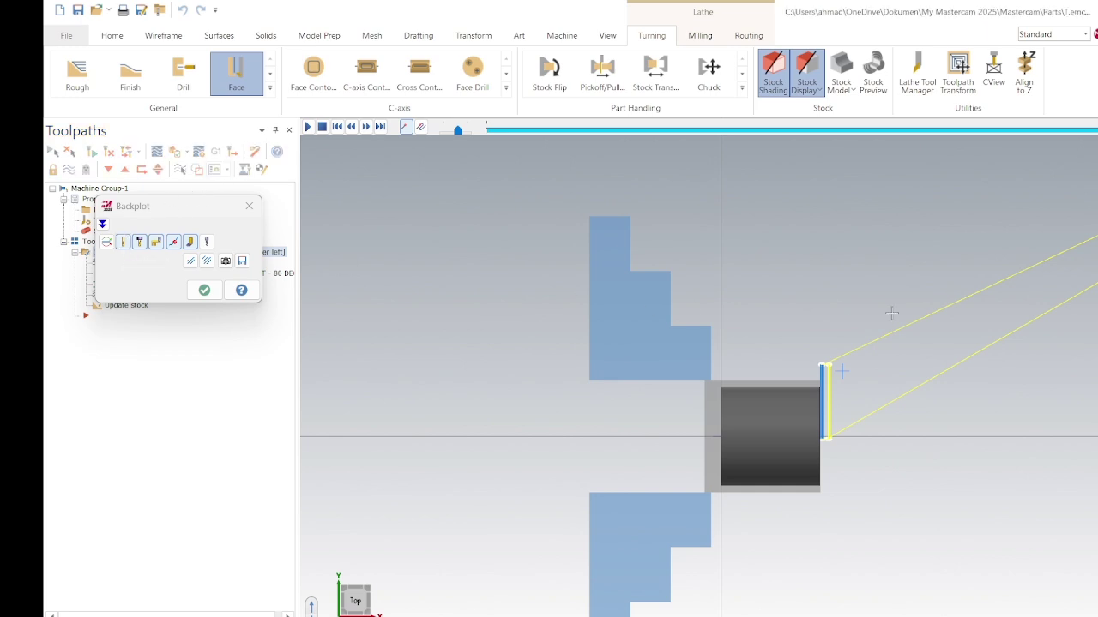
{"action": "scroll", "coordinate": [960, 307], "scroll_direction": "up", "scroll_amount": 4}
{"action": "scroll", "coordinate": [918, 308], "scroll_direction": "down", "scroll_amount": 5}
{"action": "left_click", "coordinate": [308, 126]}
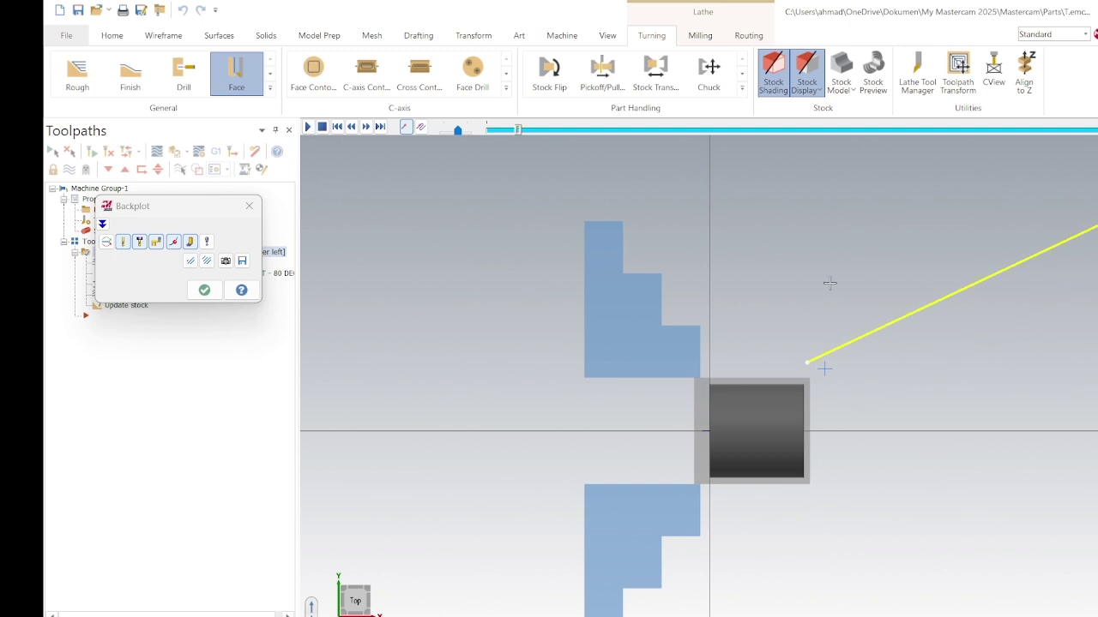
{"action": "scroll", "coordinate": [965, 373], "scroll_direction": "up", "scroll_amount": 1}
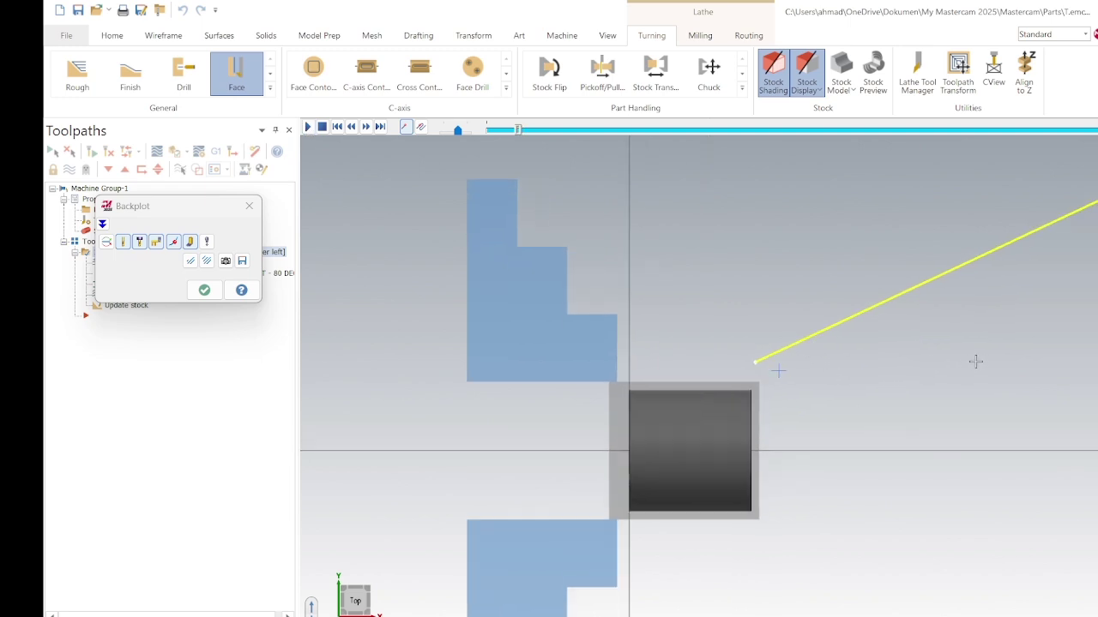
{"action": "scroll", "coordinate": [975, 363], "scroll_direction": "down", "scroll_amount": 2}
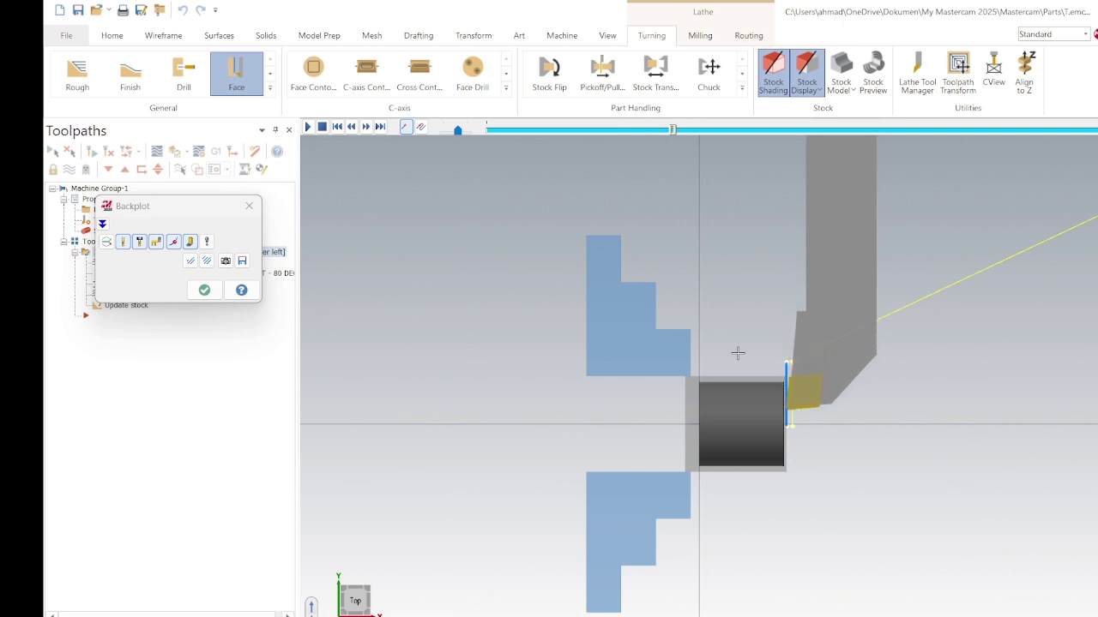
{"action": "left_click", "coordinate": [250, 206]}
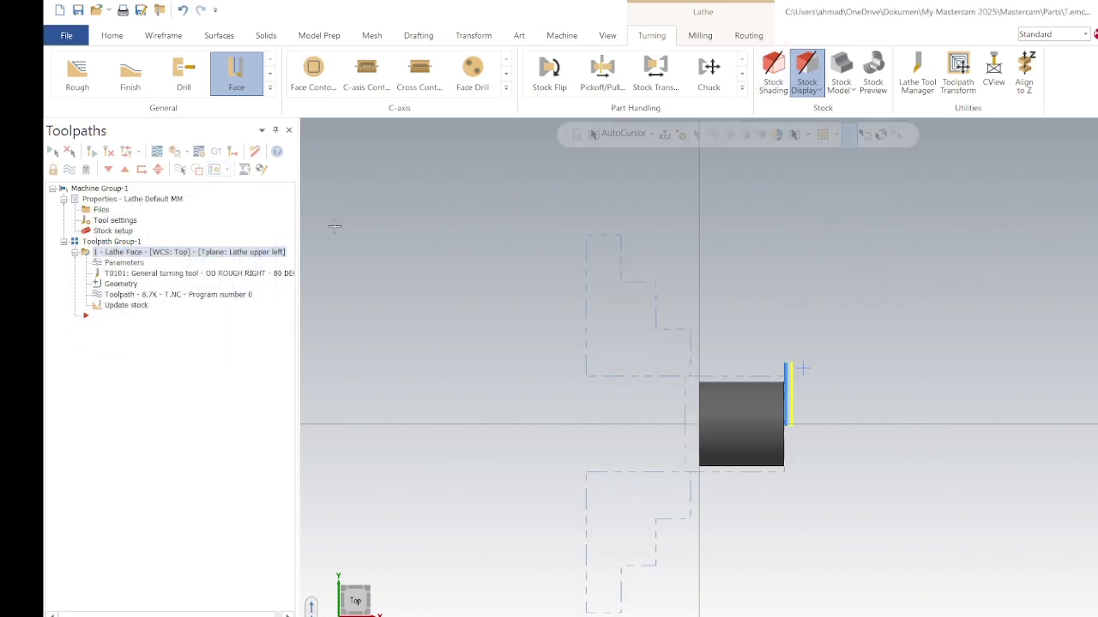
Verify the Face operation in Mastercam Simulator using four viewports, play the simulation and return it to the start
{"action": "scroll", "coordinate": [727, 307], "scroll_direction": "up", "scroll_amount": 2}
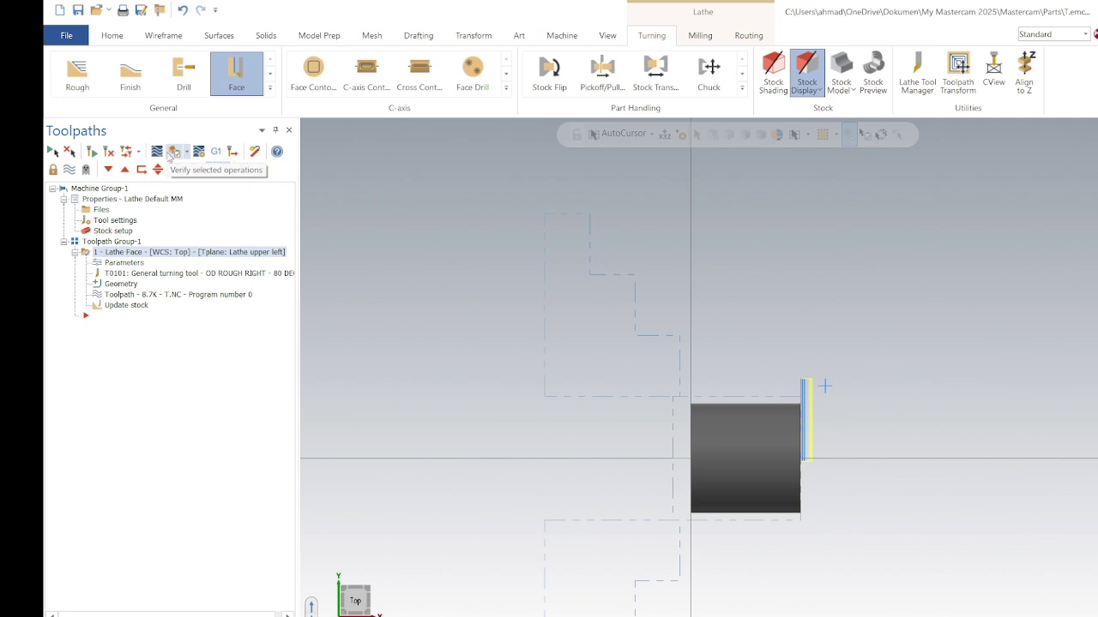
{"action": "left_click", "coordinate": [172, 151]}
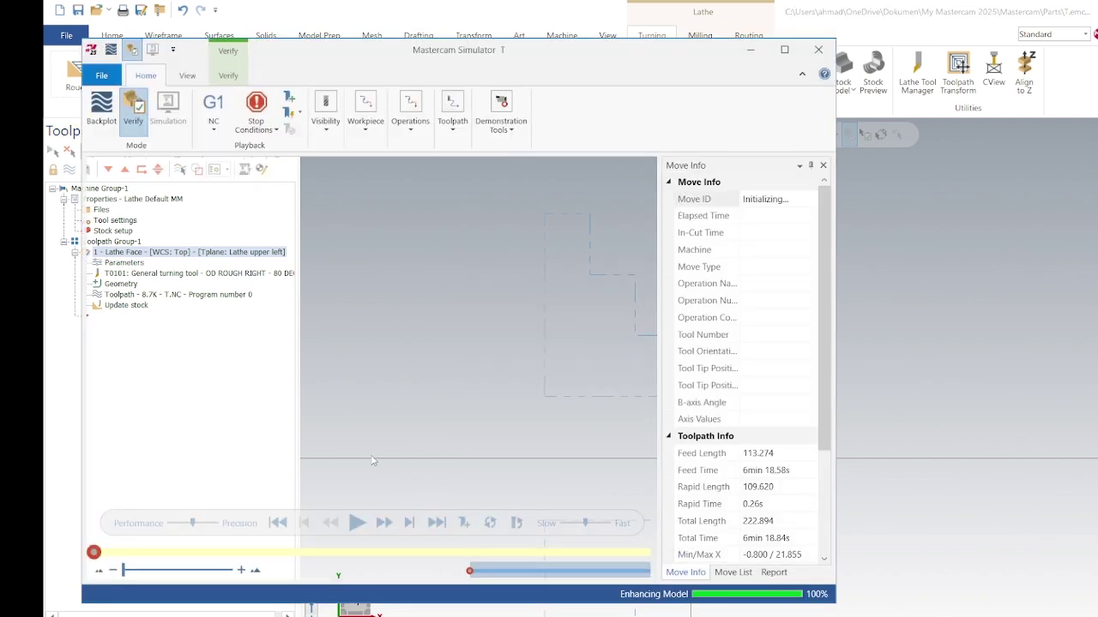
{"action": "left_click", "coordinate": [187, 75]}
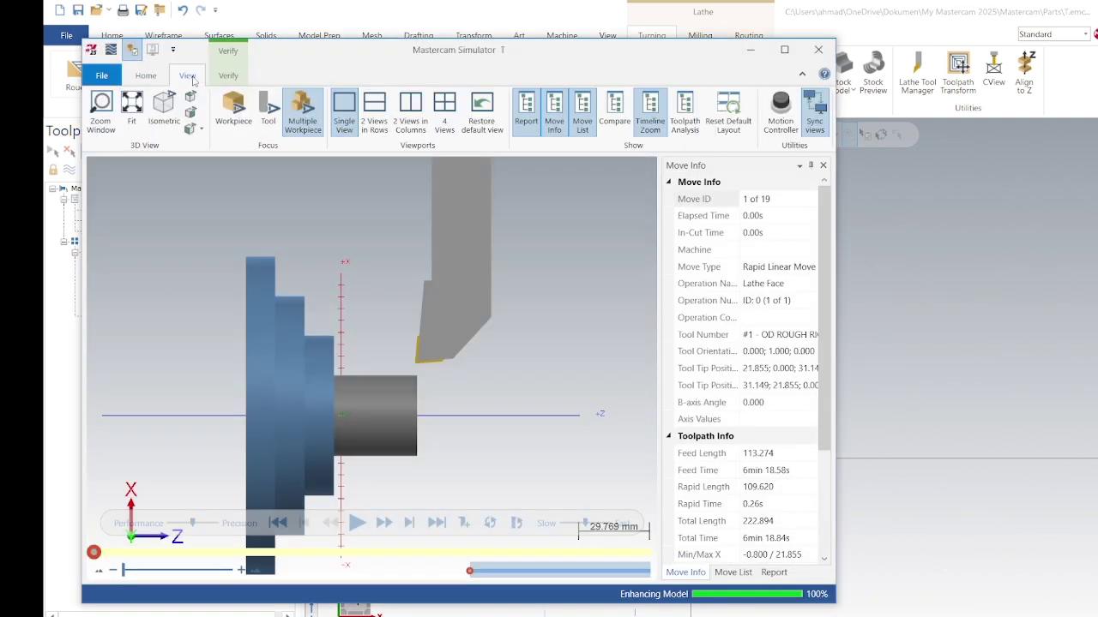
{"action": "left_click", "coordinate": [411, 111]}
{"action": "left_click", "coordinate": [445, 111]}
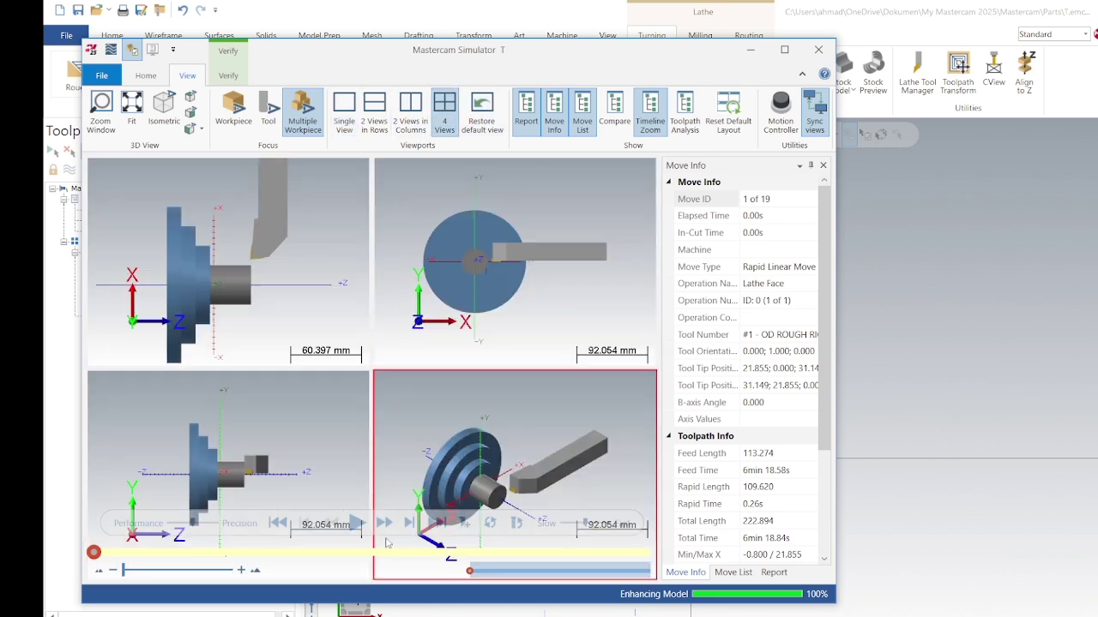
{"action": "left_click", "coordinate": [358, 524]}
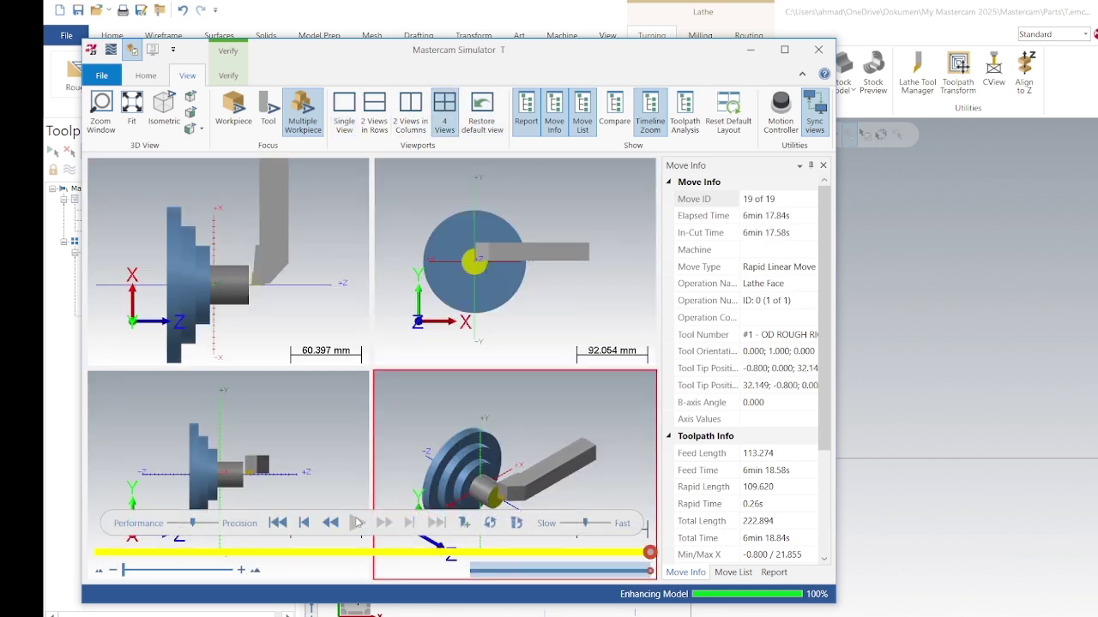
{"action": "left_click", "coordinate": [278, 523]}
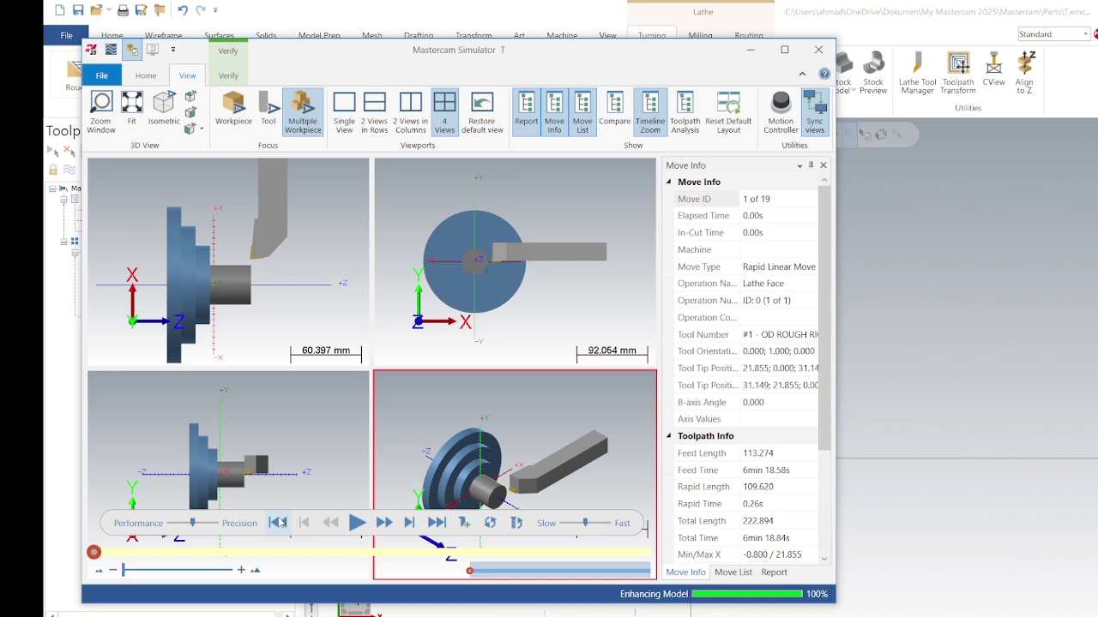
Change the simulation to a single viewport and replay the facing cut from the front and from an angled view
{"action": "left_click", "coordinate": [266, 467]}
{"action": "left_click", "coordinate": [257, 260]}
{"action": "left_click", "coordinate": [344, 111]}
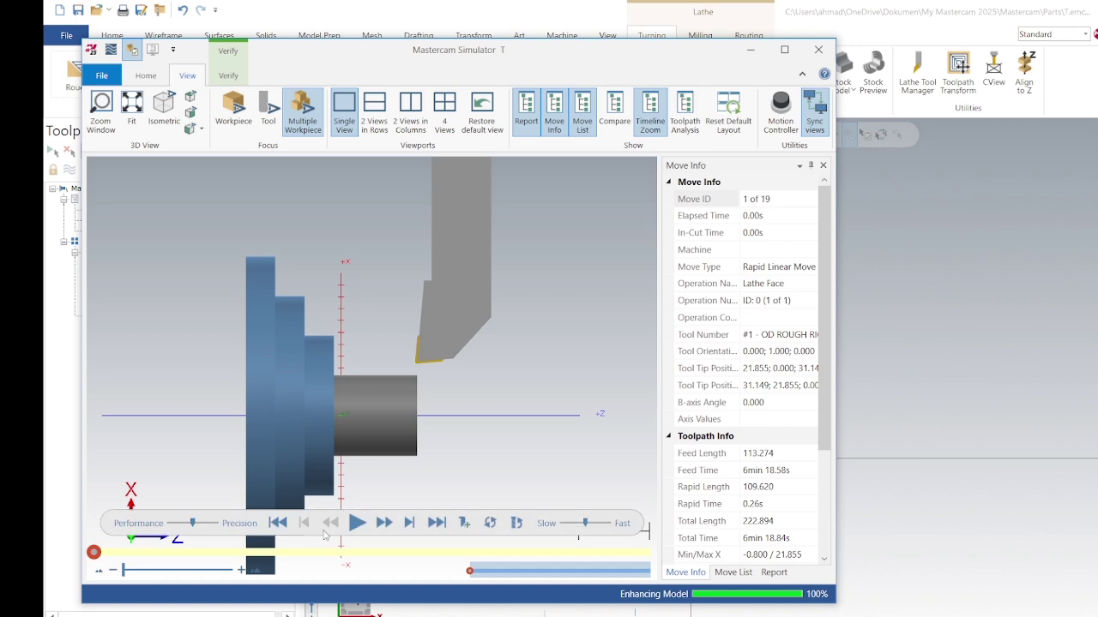
{"action": "left_click", "coordinate": [358, 524]}
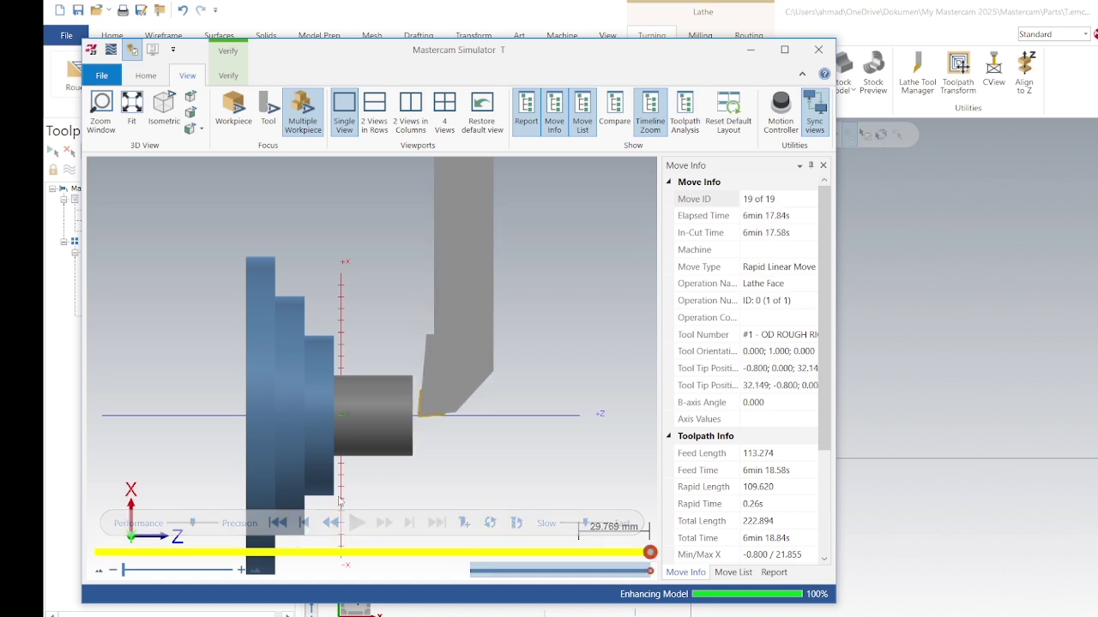
{"action": "middle_click_drag", "start_coordinate": [443, 420], "coordinate": [411, 426]}
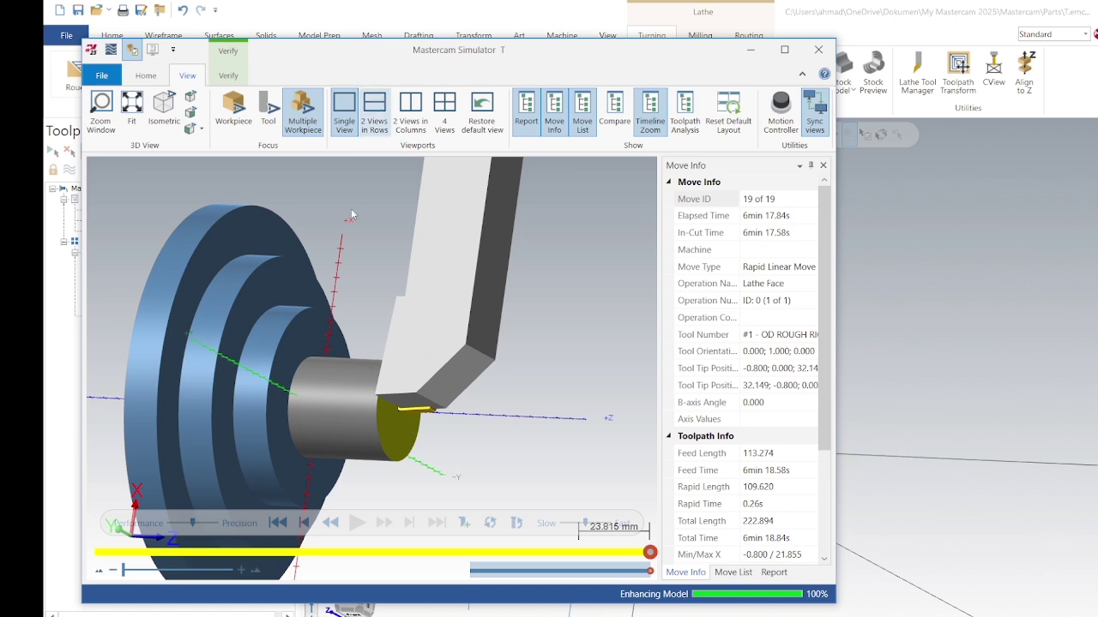
{"action": "left_click", "coordinate": [283, 522]}
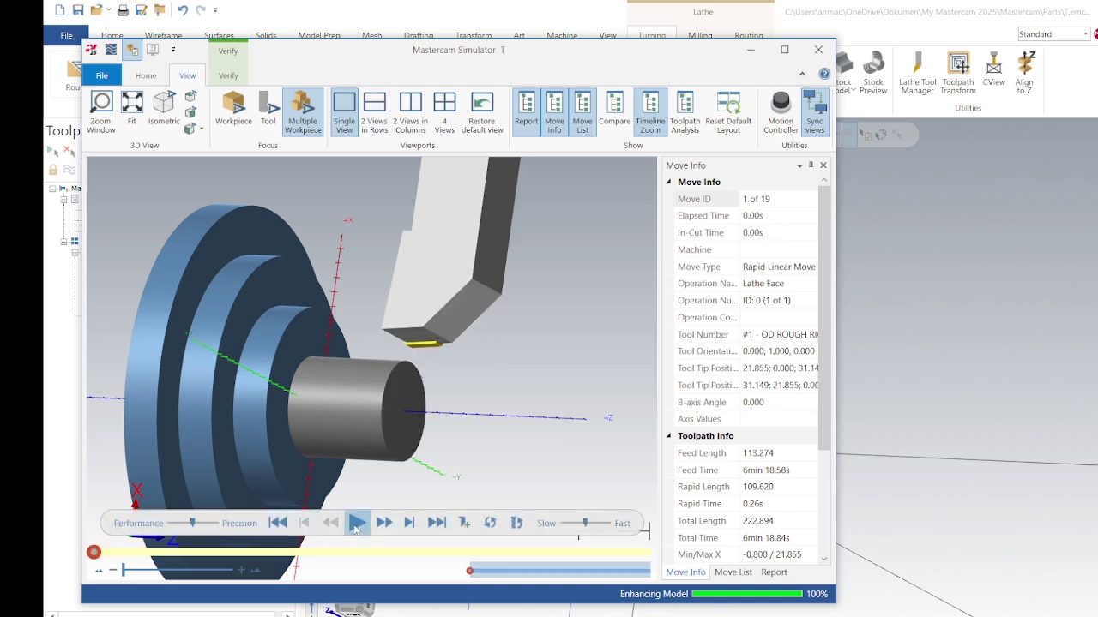
{"action": "left_click", "coordinate": [357, 524]}
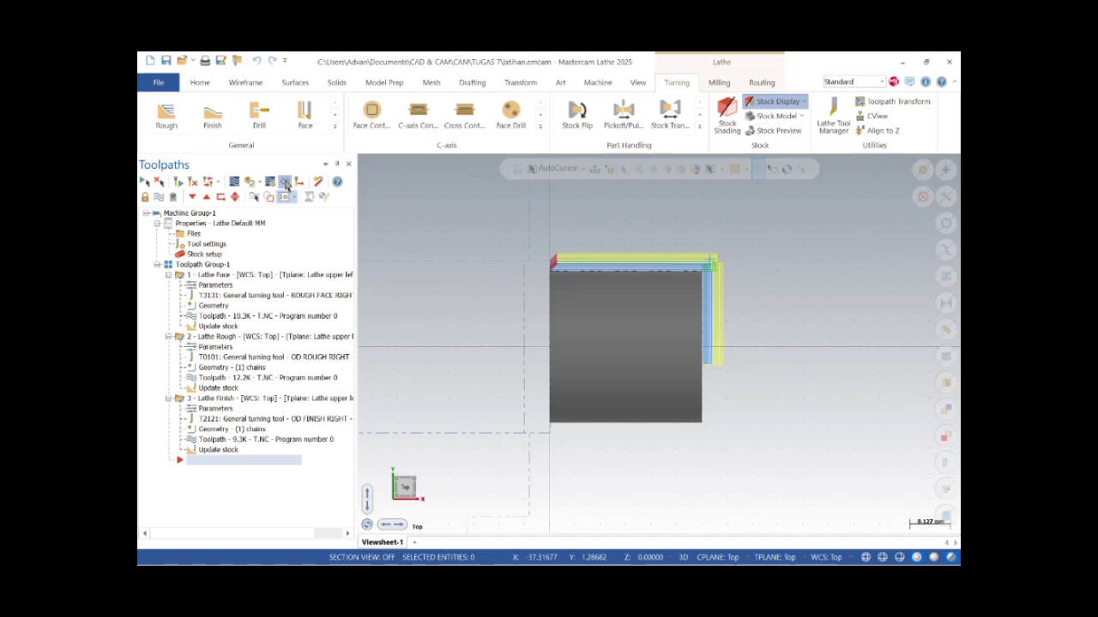
Post-process the face, rough and finish operations to an NC file saved as T.NC
{"action": "left_click", "coordinate": [284, 182]}
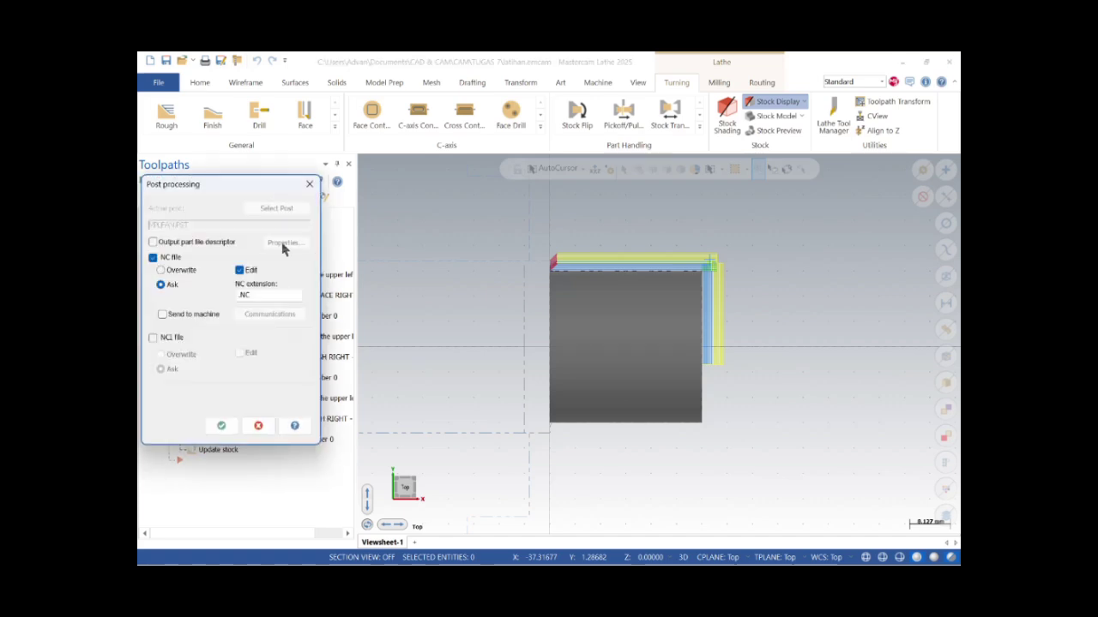
{"action": "left_click", "coordinate": [220, 425]}
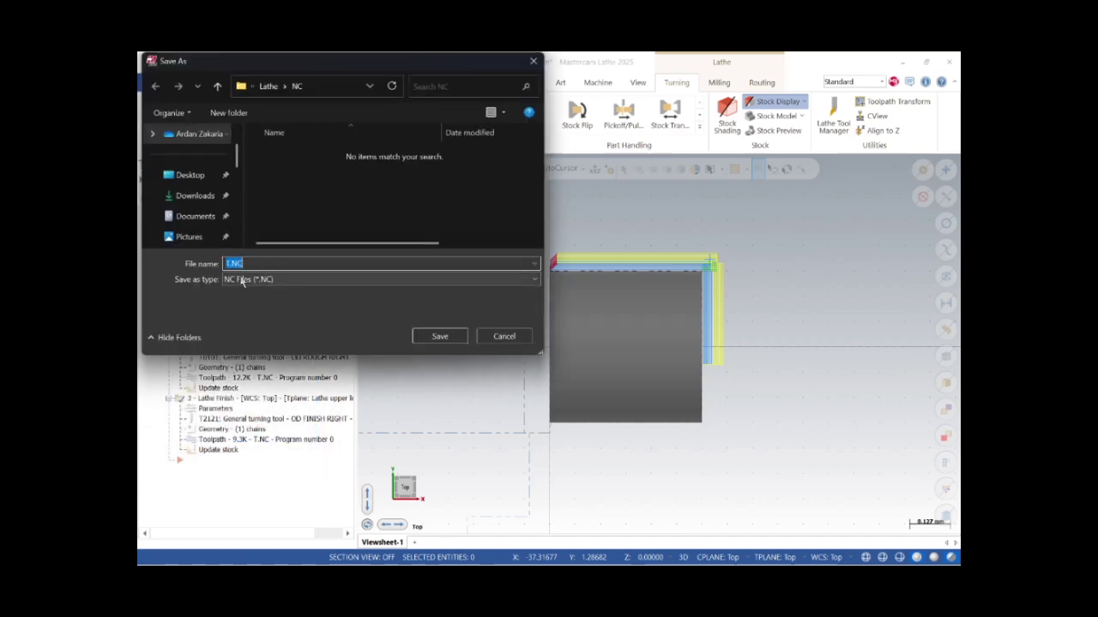
{"action": "key", "text": "Return"}
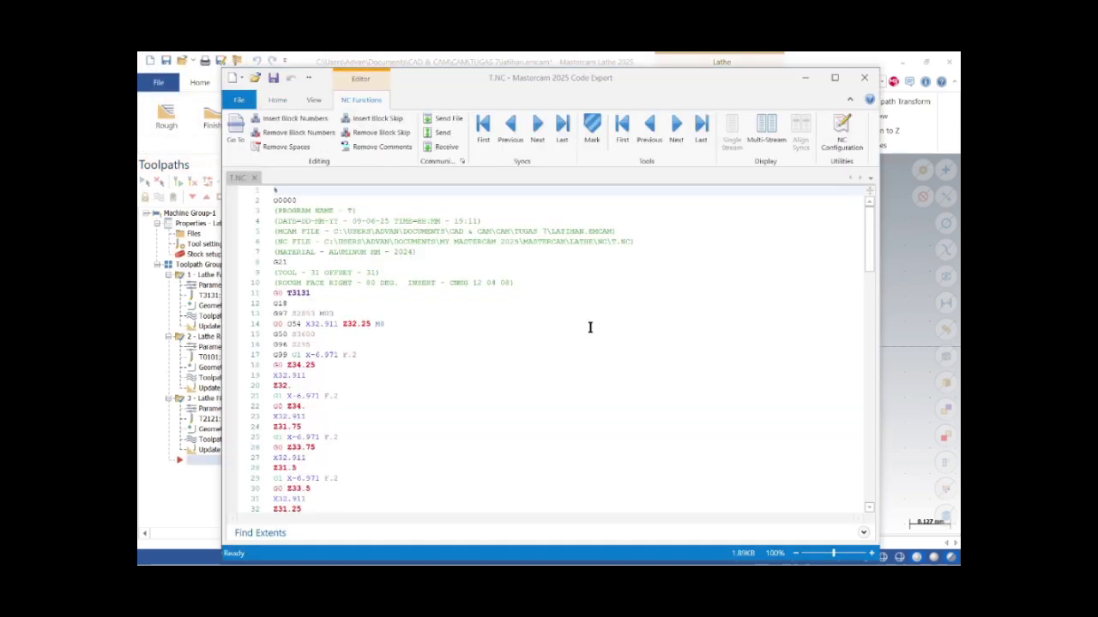
Maximize Code Expert and review the posted G-code in T.NC from the header through the roughing moves
{"action": "left_click", "coordinate": [835, 77]}
{"action": "scroll", "coordinate": [239, 354], "scroll_direction": "down", "scroll_amount": 4}
{"action": "scroll", "coordinate": [239, 355], "scroll_direction": "down", "scroll_amount": 20}
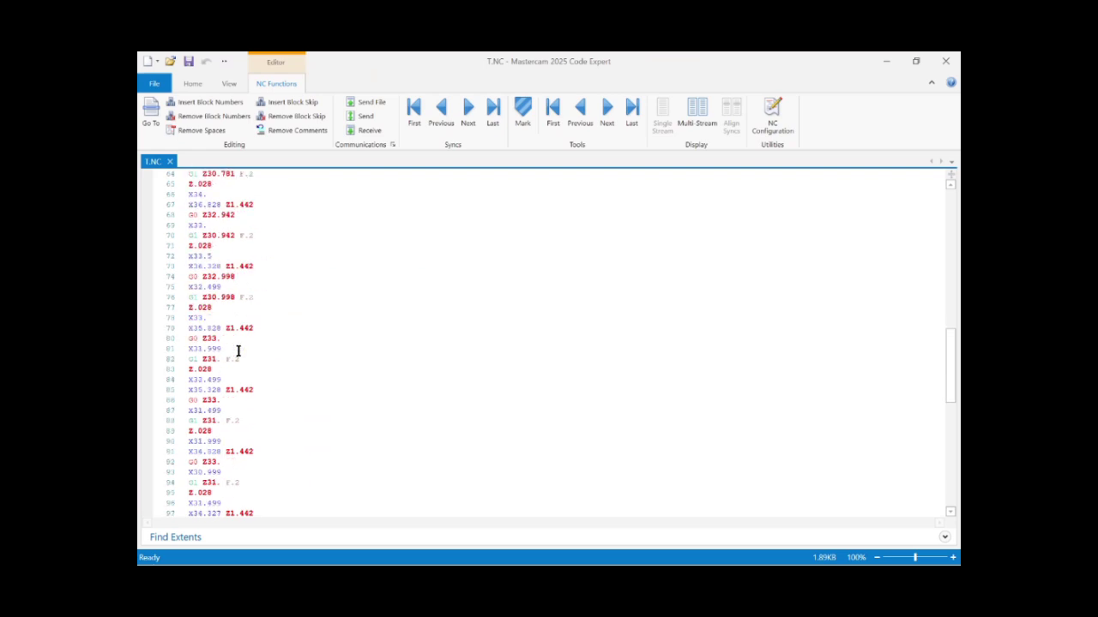
{"action": "scroll", "coordinate": [238, 352], "scroll_direction": "down", "scroll_amount": 8}
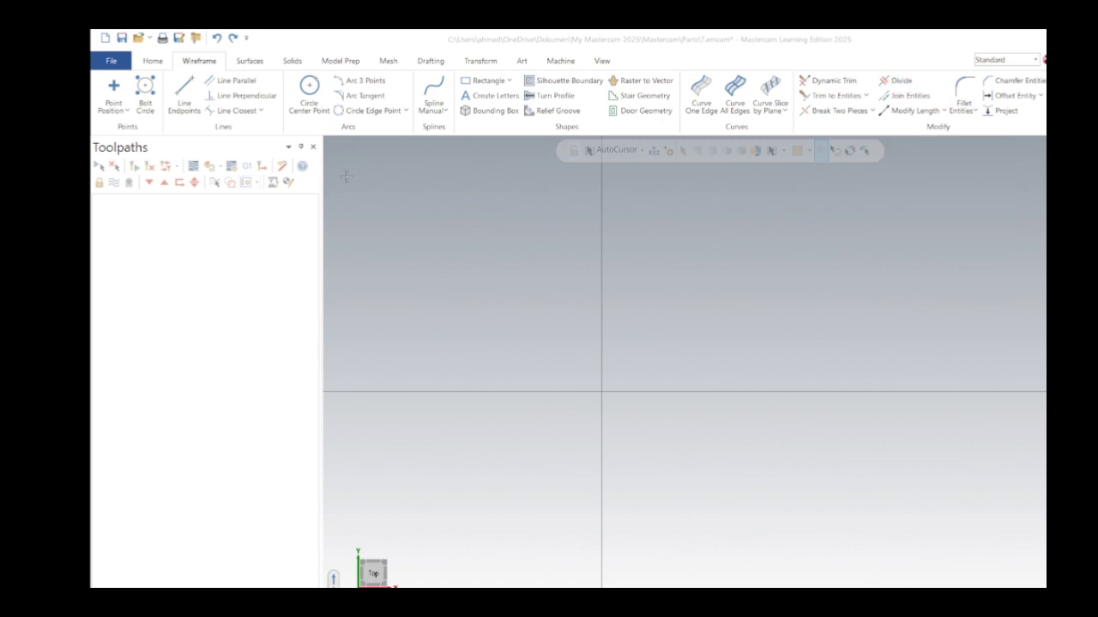
Draw connected lines from the origin up the vertical axis, across a short shoulder and down a small step
{"action": "left_click", "coordinate": [185, 94]}
{"action": "left_click", "coordinate": [601, 283]}
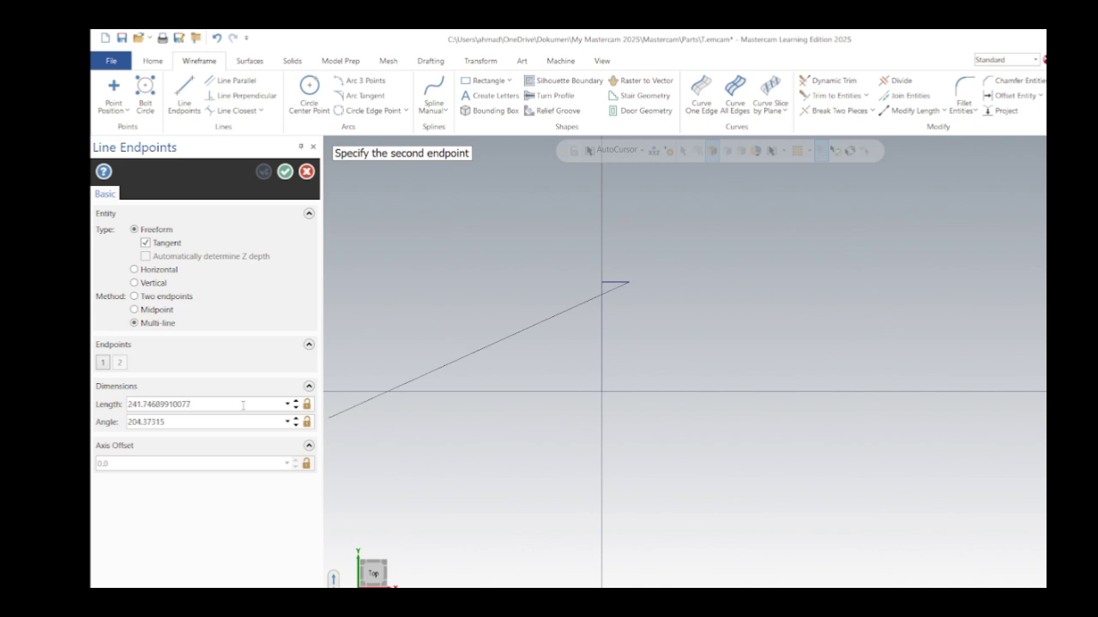
{"action": "left_click", "coordinate": [629, 303]}
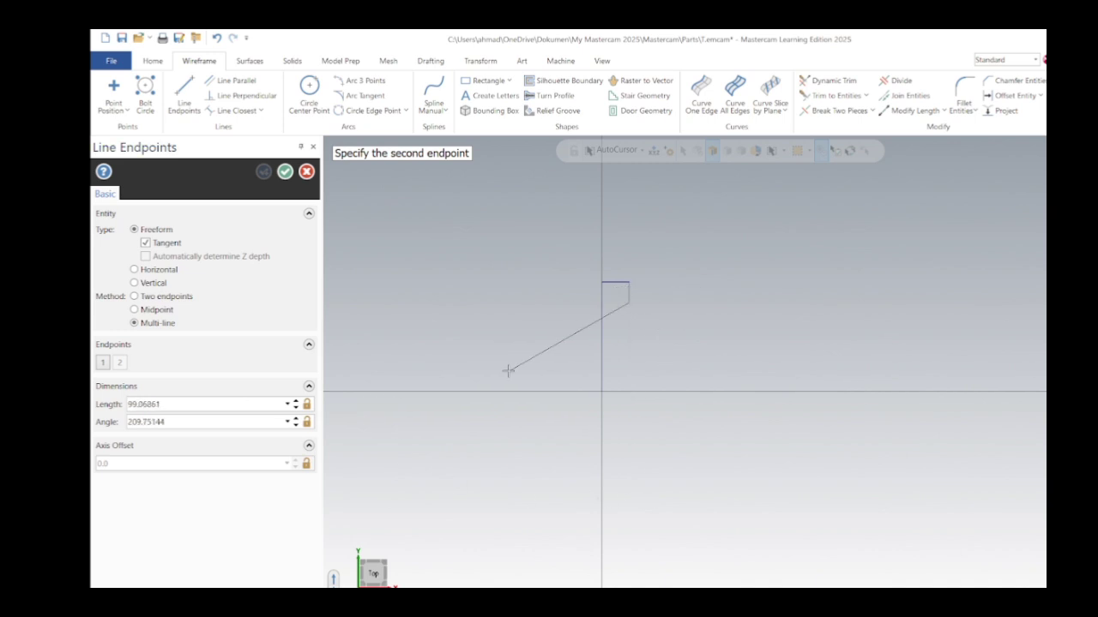
{"action": "left_click", "coordinate": [697, 308]}
{"action": "key", "text": "Escape"}
{"action": "key", "text": "ctrl+z"}
Draw a horizontal line of length 50 outward from the lower corner of the small step
{"action": "left_click", "coordinate": [629, 303]}
{"action": "double_click", "coordinate": [242, 404]}
{"action": "key", "text": "BackSpace"}
{"action": "type", "text": "50"}
{"action": "key", "text": "Return"}
{"action": "left_click", "coordinate": [747, 302]}
Draw a vertical line from the end of the 50-long line down to the horizontal axis
{"action": "double_click", "coordinate": [264, 400]}
{"action": "key", "text": "BackSpace"}
{"action": "type", "text": "35"}
{"action": "key", "text": "Return"}
{"action": "left_click", "coordinate": [701, 559]}
{"action": "left_click", "coordinate": [697, 392]}
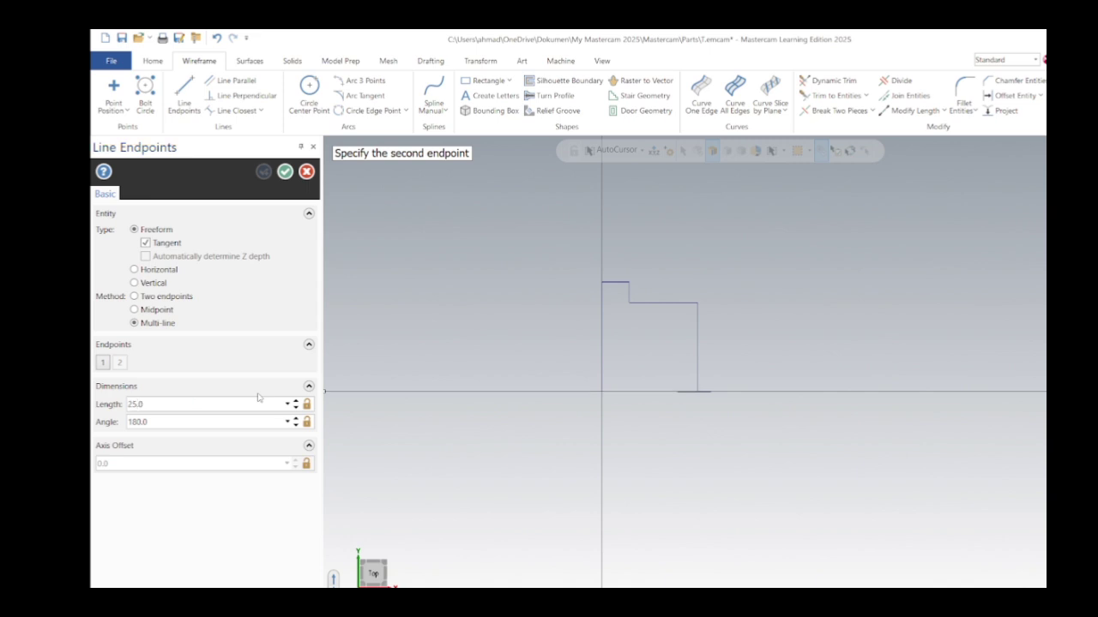
Continue a short way along the axis, up a shorter vertical line, and close with a sloped line to the 50-long line's end
{"action": "left_click", "coordinate": [710, 359]}
{"action": "left_click", "coordinate": [711, 323]}
{"action": "left_click", "coordinate": [697, 302]}
{"action": "key", "text": "Escape"}
Draw a horizontal line of length 20 from the sloped line's lower end and a vertical line from its end to the axis
{"action": "left_click", "coordinate": [711, 322]}
{"action": "type", "text": "20"}
{"action": "key", "text": "Return"}
{"action": "left_click", "coordinate": [884, 332]}
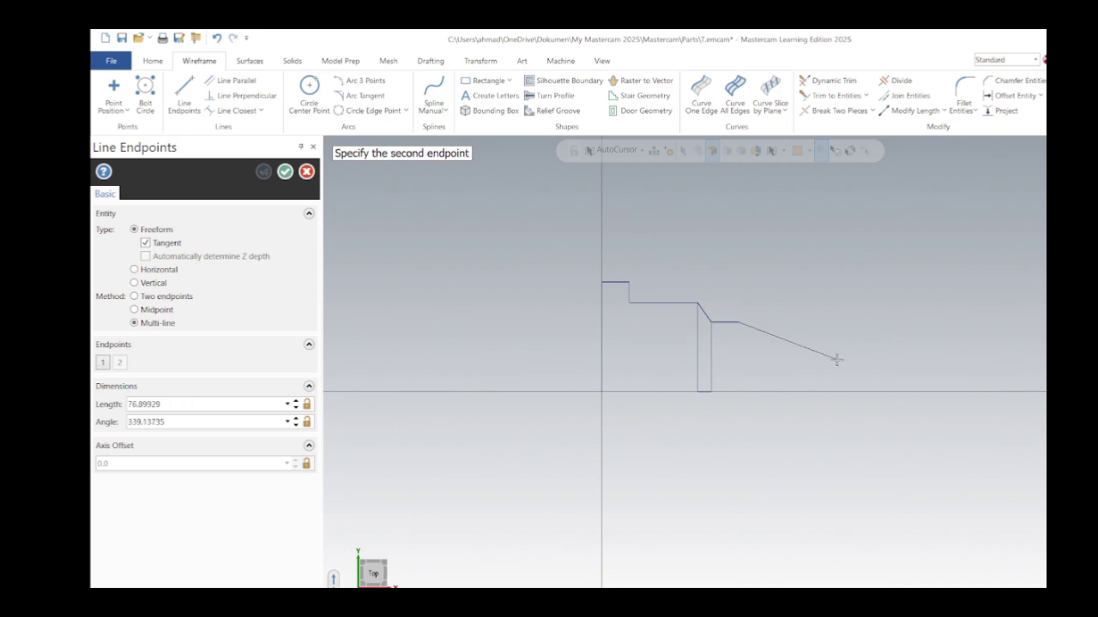
{"action": "left_click", "coordinate": [250, 405]}
{"action": "key", "text": "BackSpace"}
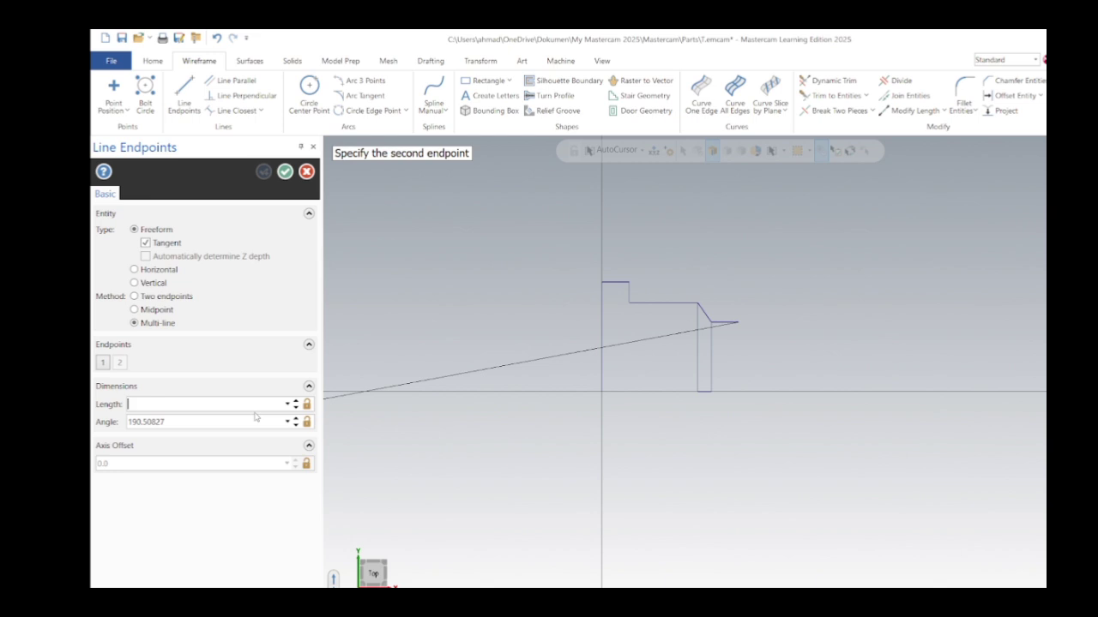
{"action": "left_click", "coordinate": [737, 392]}
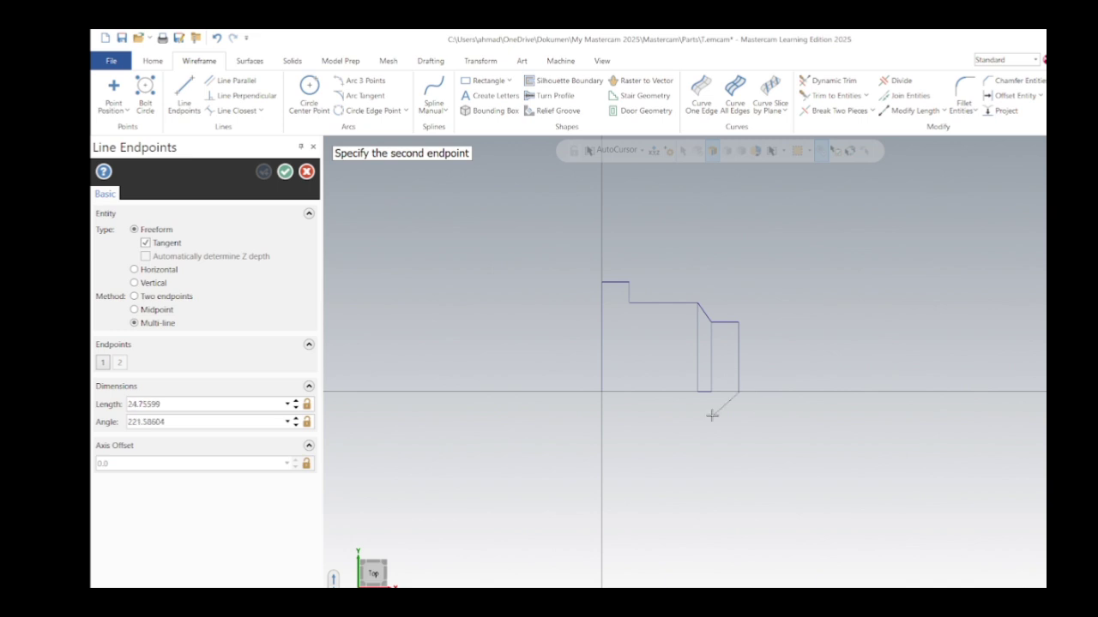
Close the profile with a line along the horizontal axis back to the origin and delete the inner vertical lines
{"action": "left_click", "coordinate": [602, 392]}
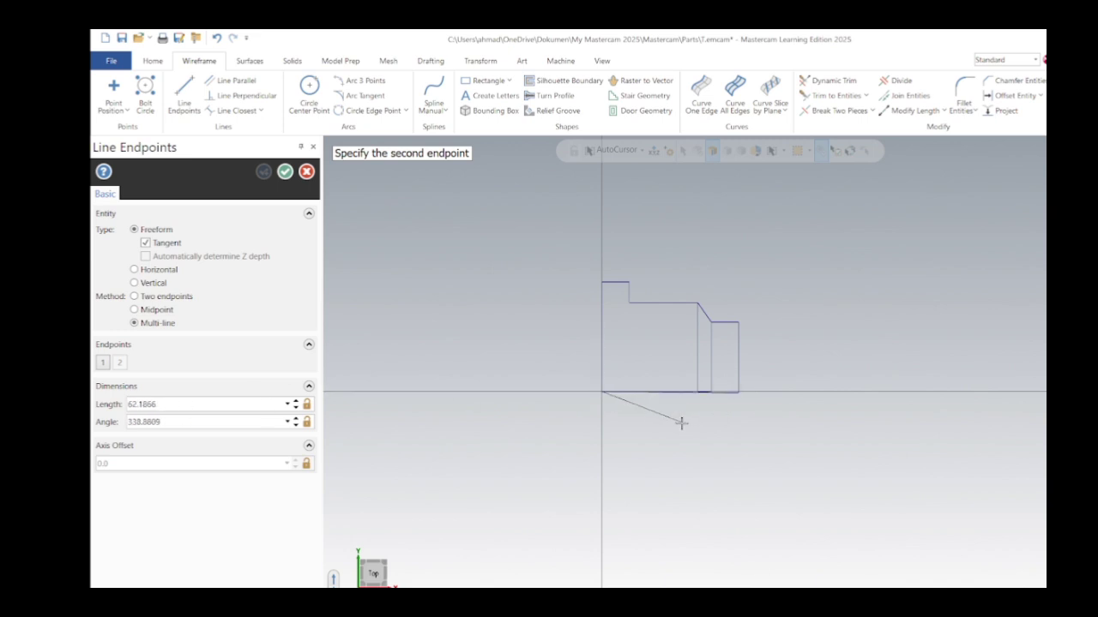
{"action": "key", "text": "Escape"}
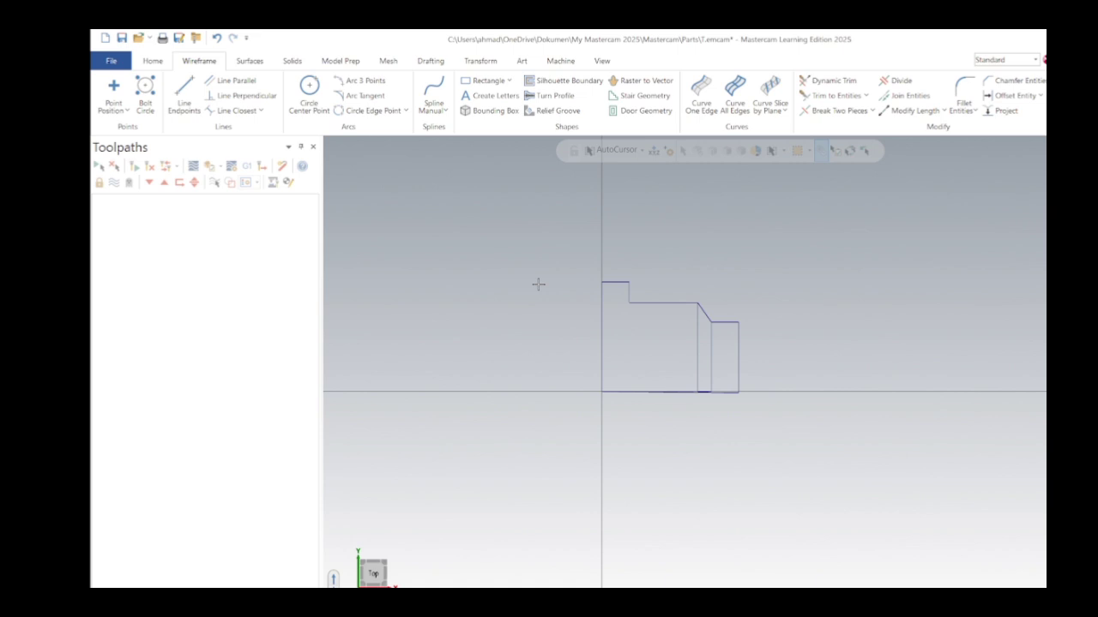
{"action": "left_click", "coordinate": [697, 345]}
{"action": "key", "text": "Delete"}
{"action": "left_click", "coordinate": [699, 362]}
{"action": "key", "text": "Delete"}
{"action": "left_click", "coordinate": [712, 354]}
{"action": "key", "text": "Delete"}
{"action": "left_click", "coordinate": [712, 374]}
{"action": "key", "text": "Delete"}
Try to revolve the closed stepped profile as a surface using the chained outline
{"action": "left_click", "coordinate": [250, 61]}
{"action": "left_click", "coordinate": [324, 95]}
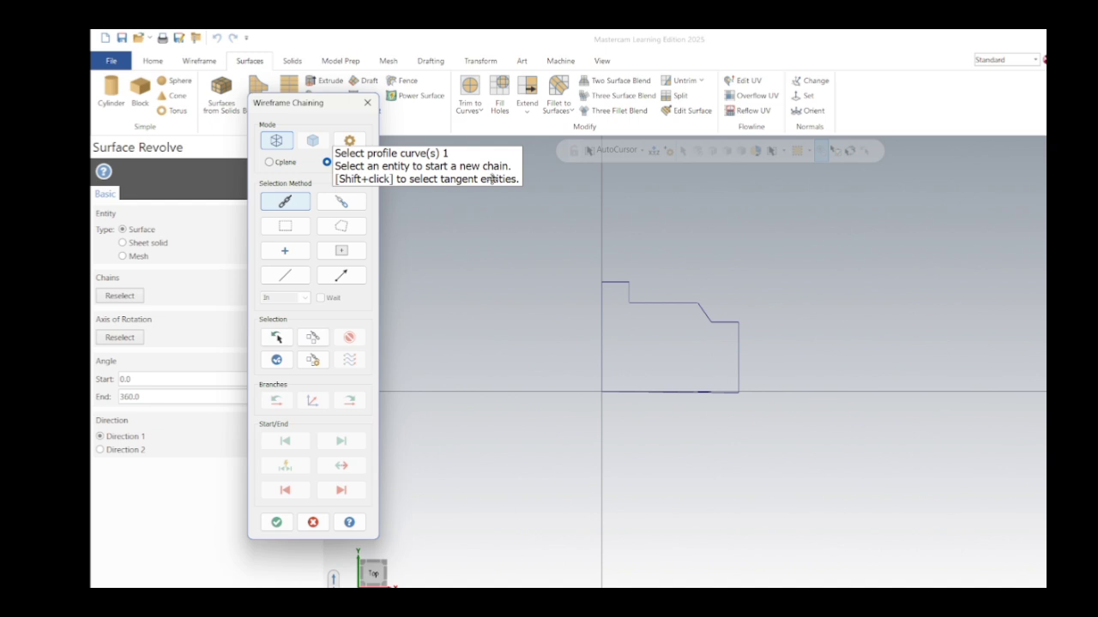
{"action": "left_click", "coordinate": [703, 392]}
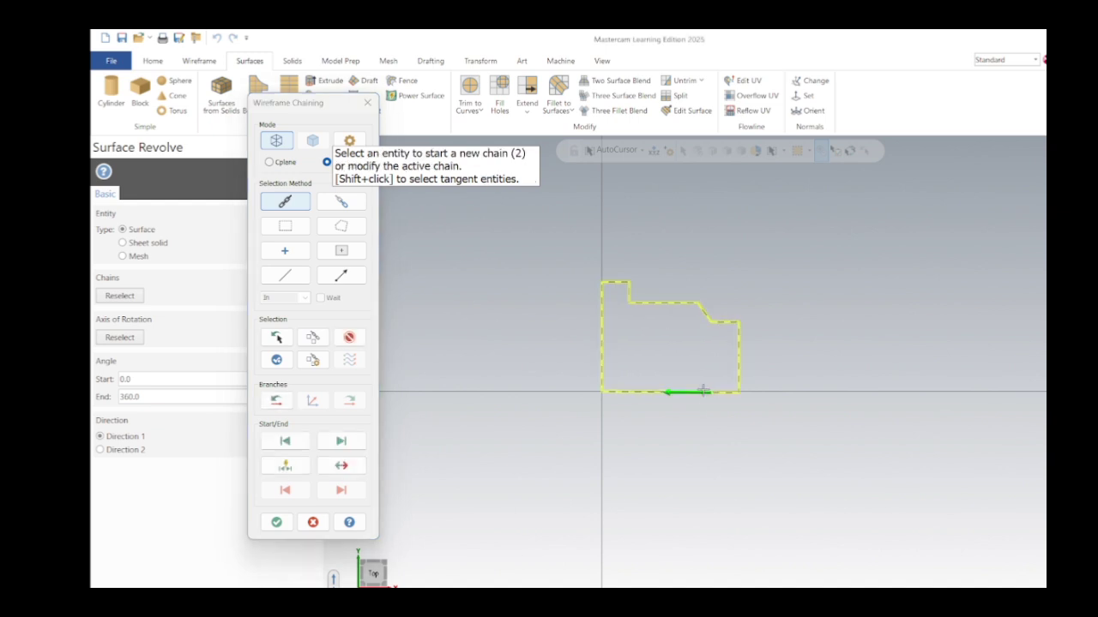
{"action": "left_click", "coordinate": [724, 322]}
{"action": "left_click", "coordinate": [723, 322]}
{"action": "left_click", "coordinate": [276, 522]}
{"action": "left_click", "coordinate": [285, 172]}
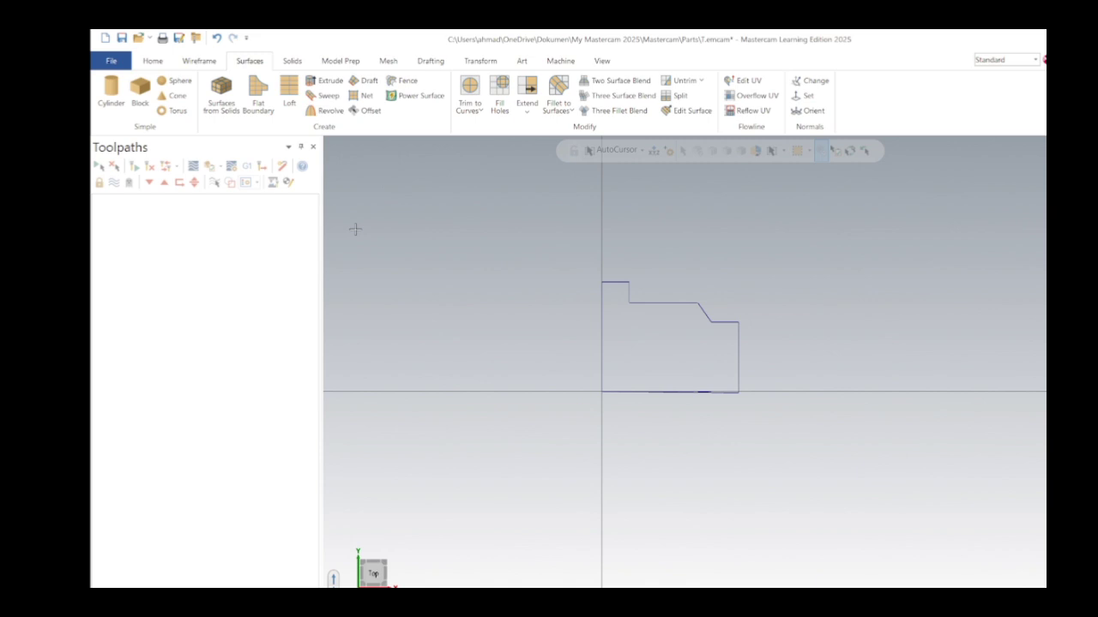
{"action": "left_click", "coordinate": [292, 60]}
{"action": "left_click", "coordinate": [199, 61]}
{"action": "left_click", "coordinate": [242, 60]}
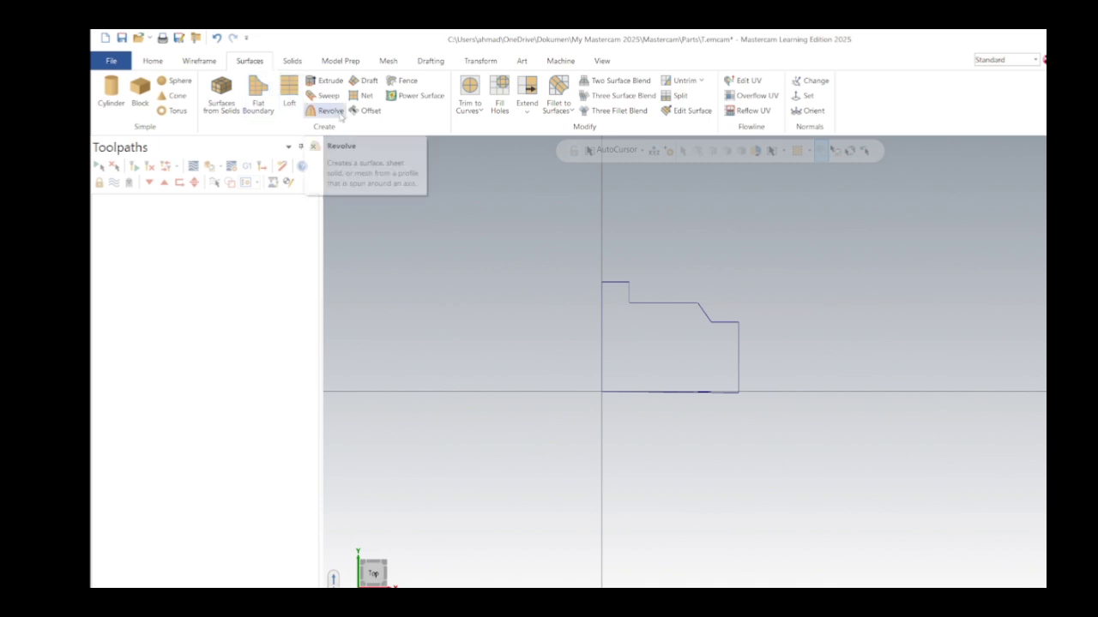
{"action": "left_click", "coordinate": [329, 111]}
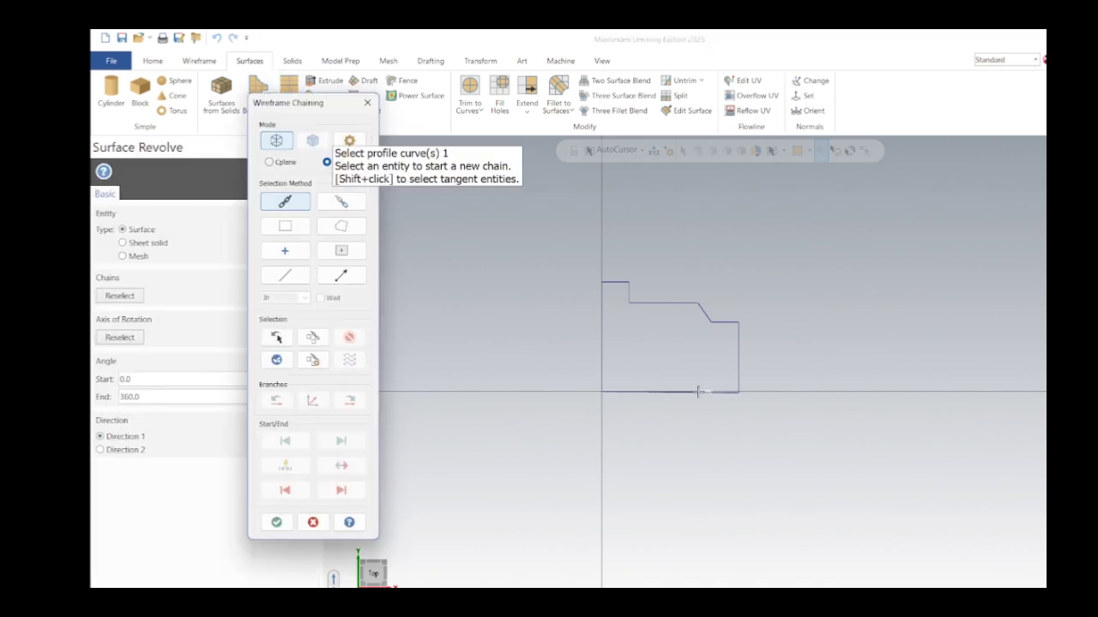
{"action": "left_click", "coordinate": [367, 102]}
Delete the line segments along the horizontal axis and the vertical line at the profile's outer end
{"action": "scroll", "coordinate": [711, 382], "scroll_direction": "up", "scroll_amount": 4}
{"action": "left_click", "coordinate": [671, 405]}
{"action": "key", "text": "Delete"}
{"action": "left_click", "coordinate": [683, 407]}
{"action": "key", "text": "Delete"}
{"action": "left_click", "coordinate": [714, 407]}
{"action": "key", "text": "Delete"}
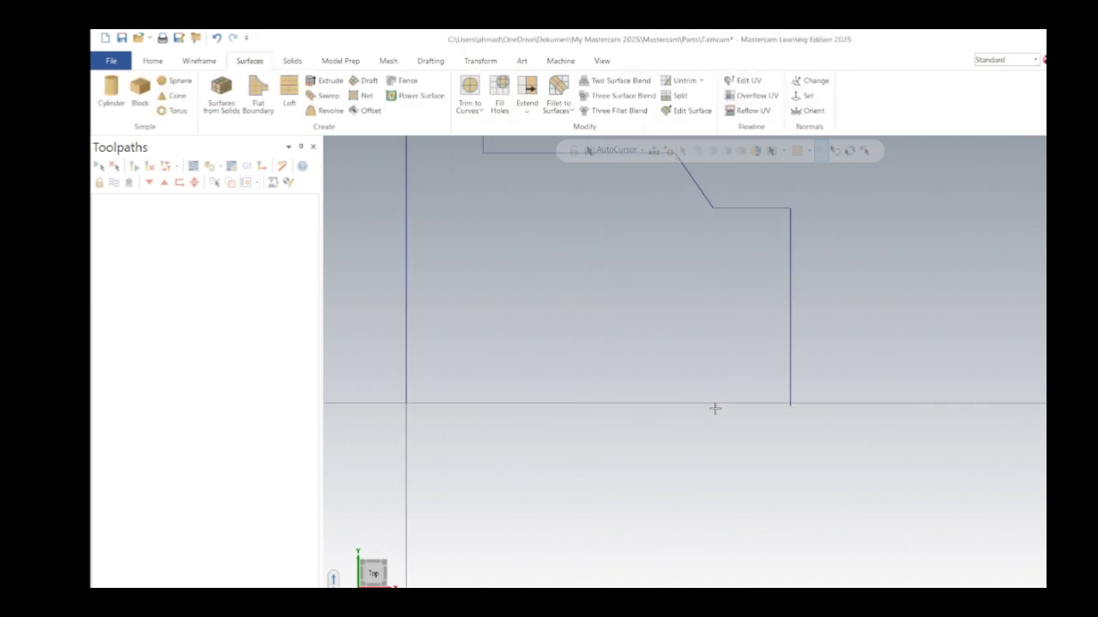
{"action": "left_click", "coordinate": [788, 365]}
{"action": "left_click", "coordinate": [793, 293]}
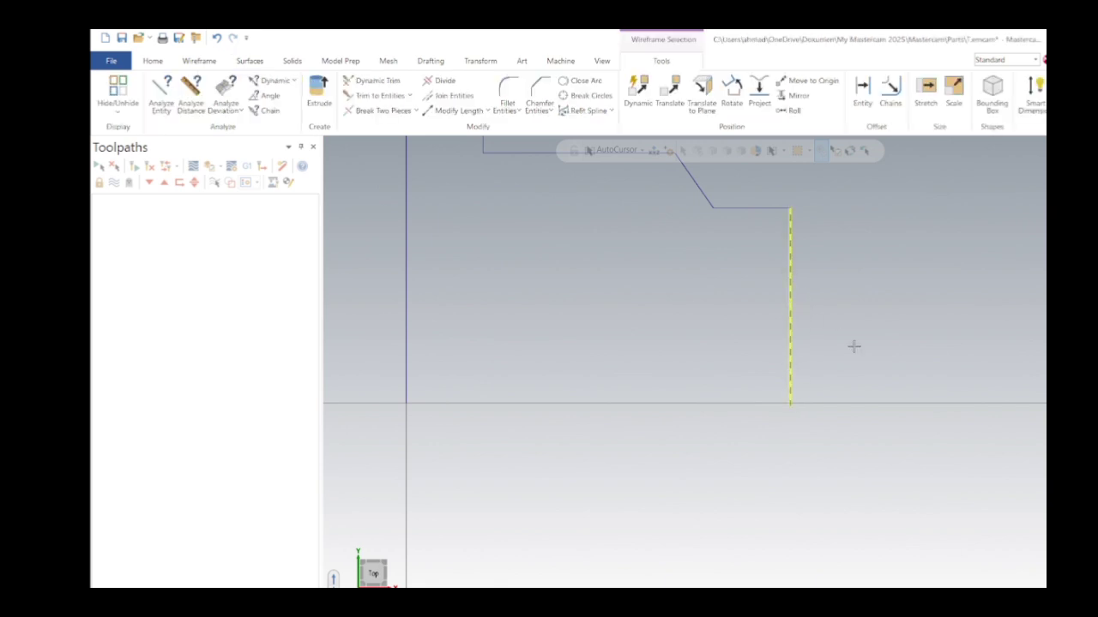
{"action": "key", "text": "Delete"}
{"action": "left_click", "coordinate": [198, 61]}
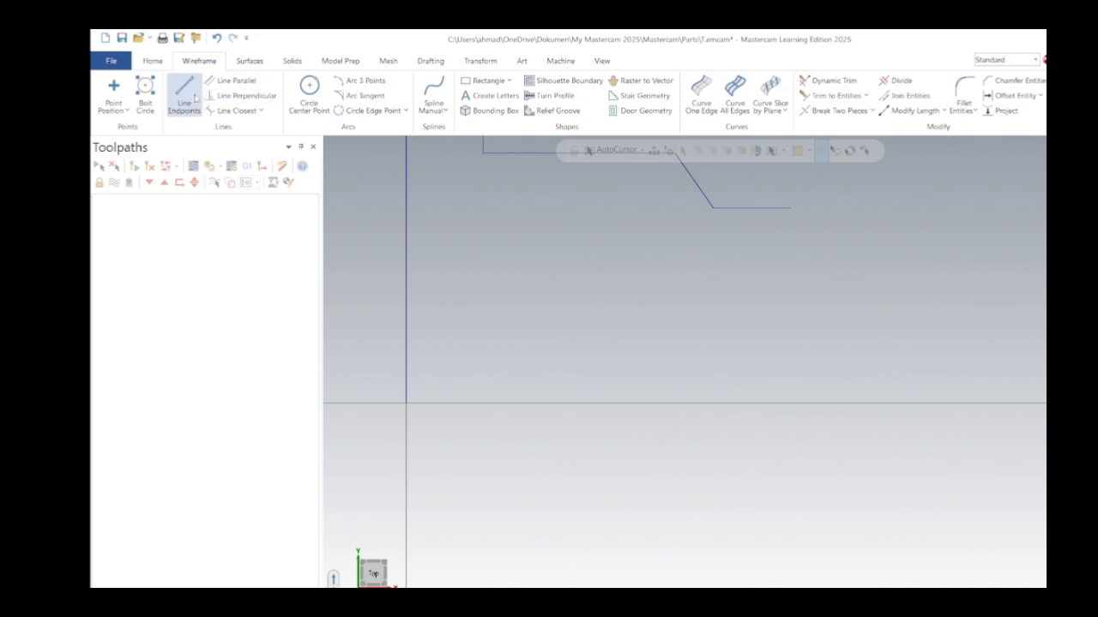
{"action": "left_click", "coordinate": [185, 94]}
{"action": "left_click", "coordinate": [789, 207]}
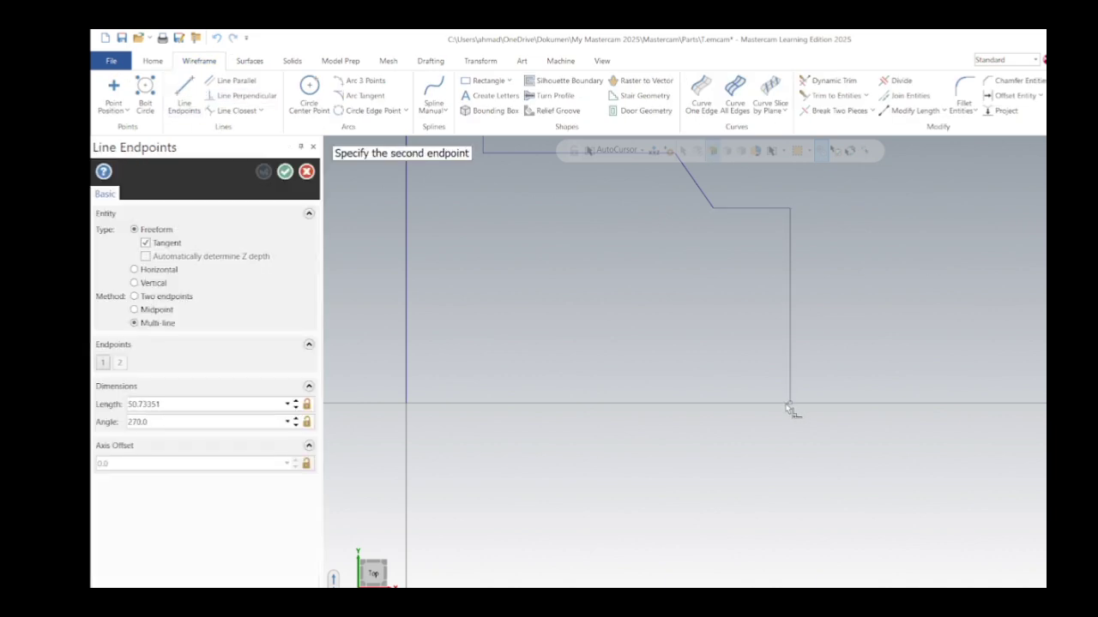
{"action": "type", "text": "5"}
{"action": "key", "text": "Return"}
{"action": "left_click", "coordinate": [237, 406]}
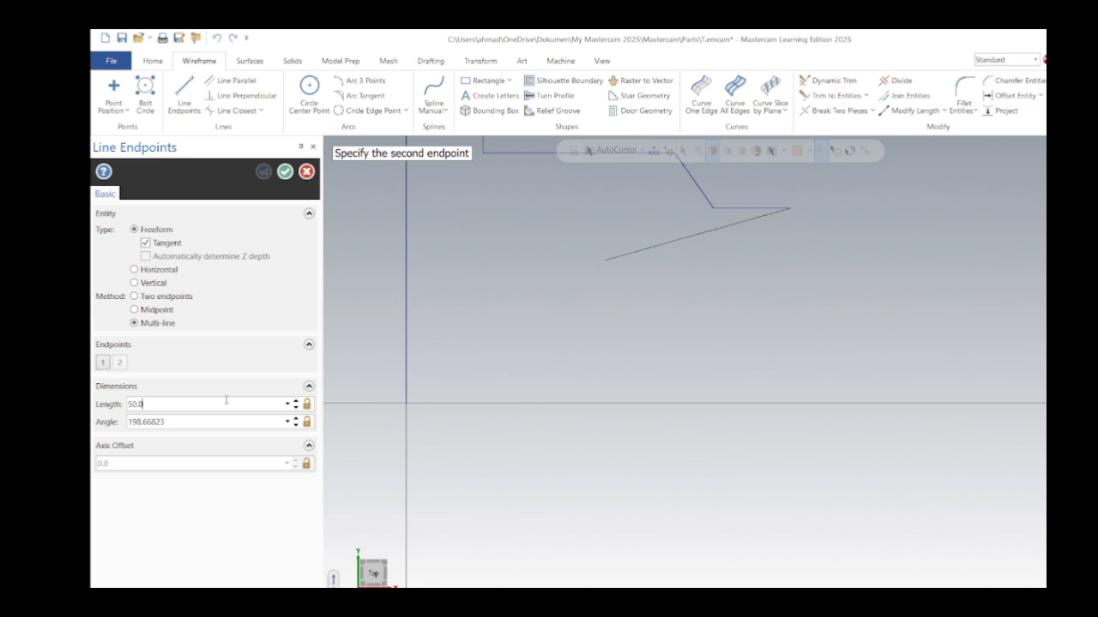
{"action": "left_click", "coordinate": [226, 400]}
{"action": "key", "text": "BackSpace"}
{"action": "key", "text": "BackSpace"}
{"action": "key", "text": "BackSpace"}
{"action": "key", "text": "BackSpace"}
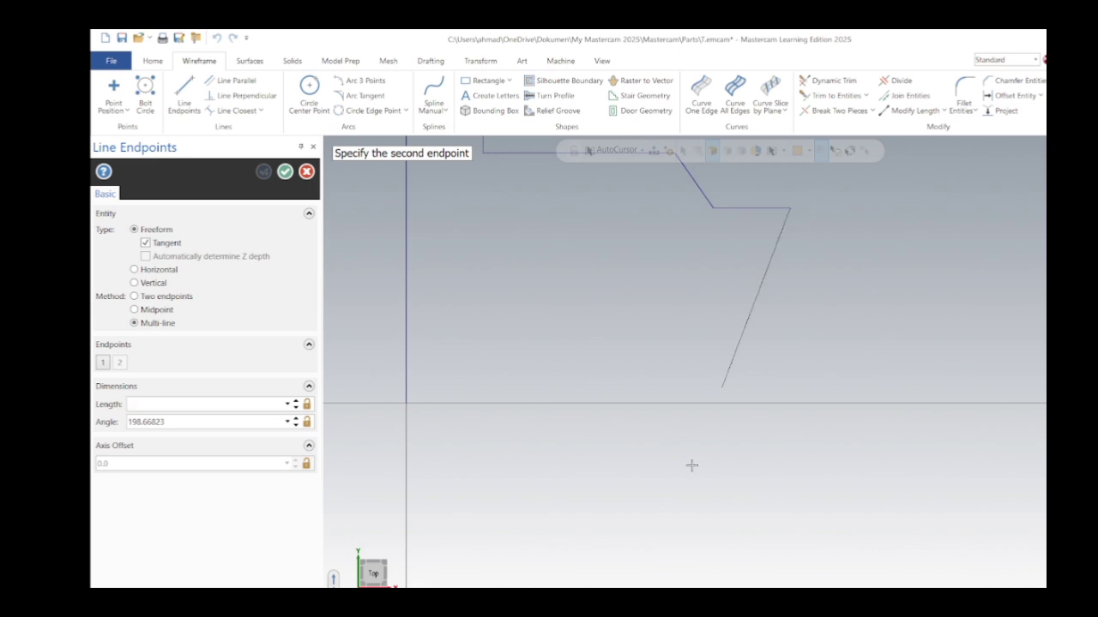
{"action": "left_click", "coordinate": [307, 172]}
Draw a line of length 100 from the origin along the horizontal axis and a vertical line up to the open profile end
{"action": "left_click", "coordinate": [184, 96]}
{"action": "left_click", "coordinate": [410, 405]}
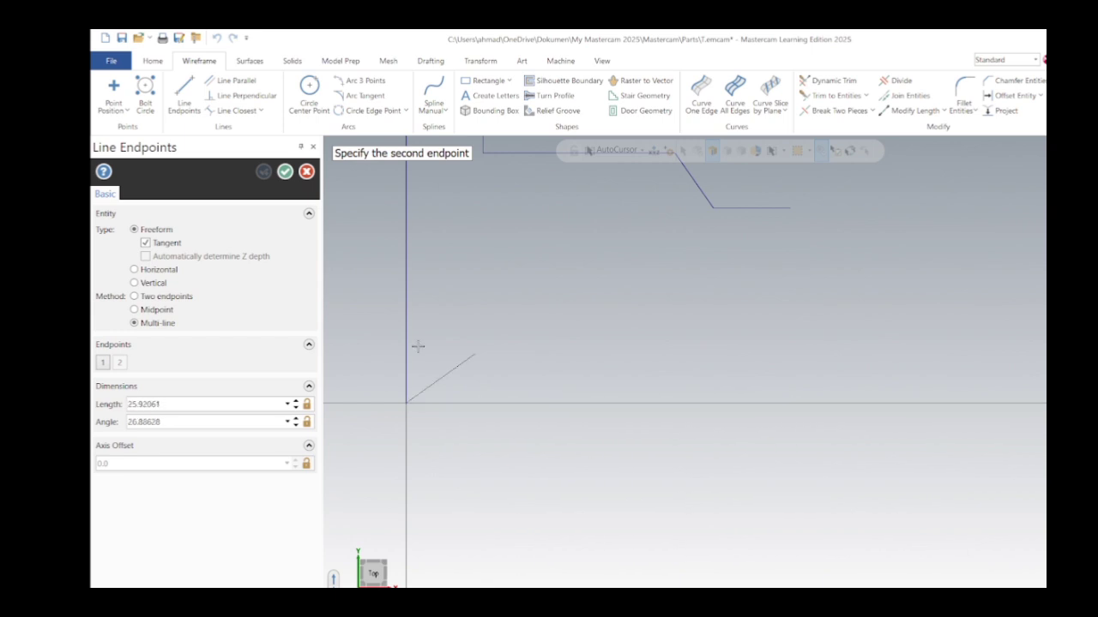
{"action": "left_click_drag", "start_coordinate": [197, 406], "coordinate": [97, 419]}
{"action": "type", "text": "100"}
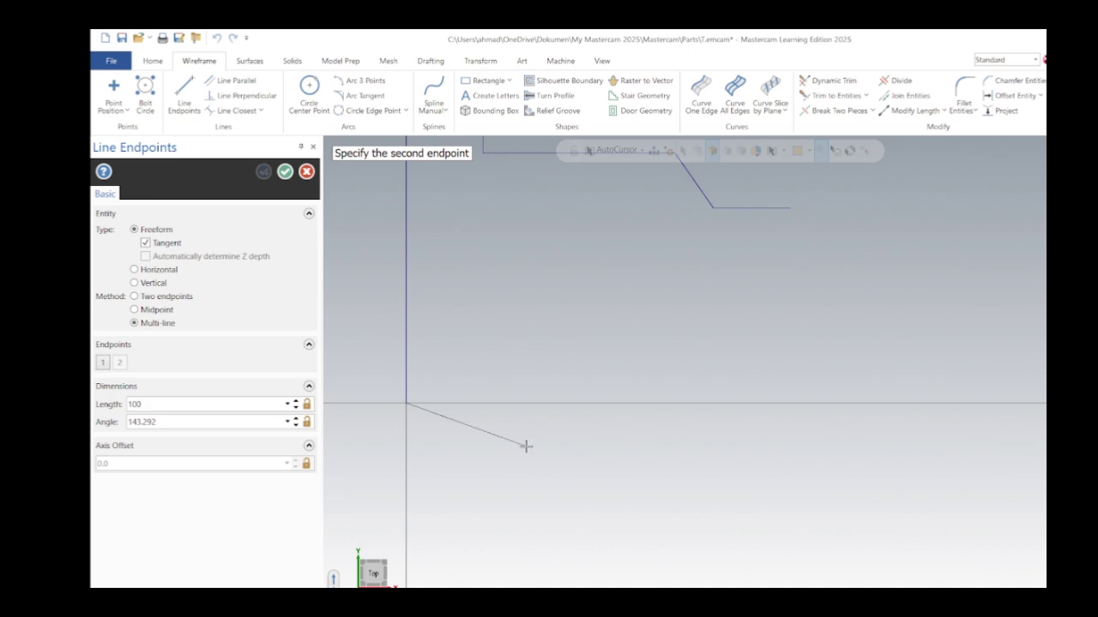
{"action": "left_click", "coordinate": [831, 404]}
{"action": "left_click", "coordinate": [791, 210]}
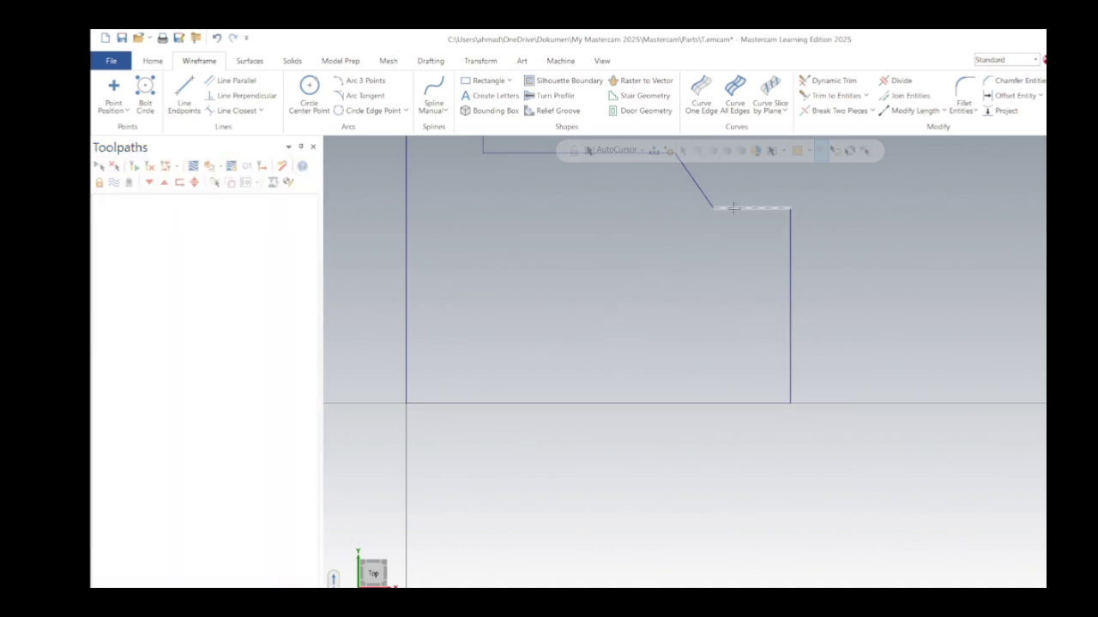
Revolve the chained stepped profile as a surface from 0 to 360 degrees about its line on the horizontal axis
{"action": "scroll", "coordinate": [561, 263], "scroll_direction": "down", "scroll_amount": 4}
{"action": "left_click", "coordinate": [251, 62]}
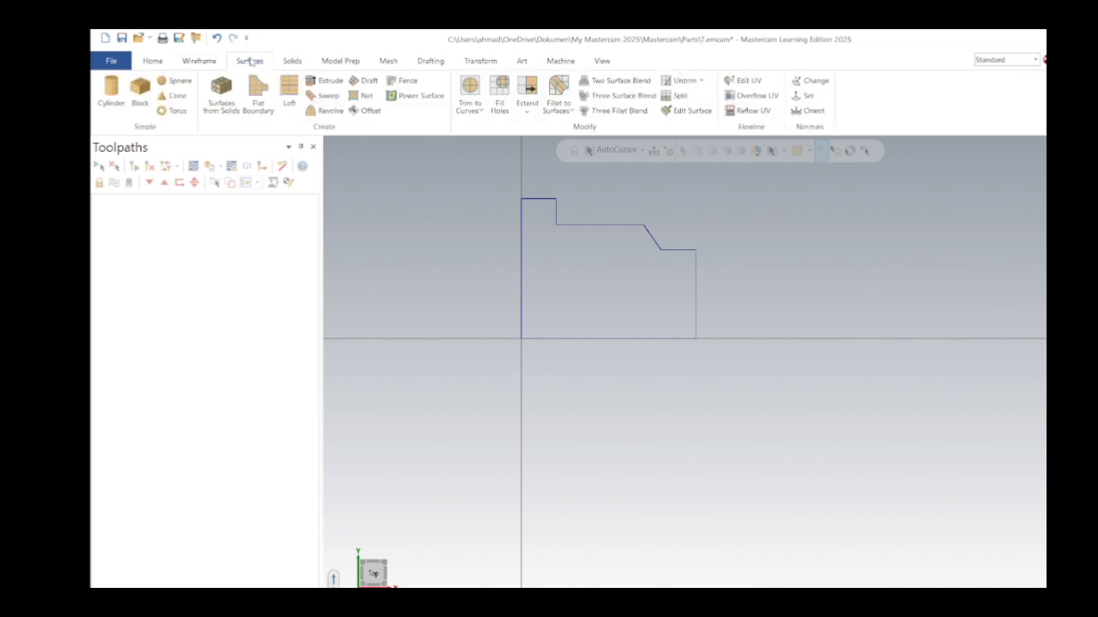
{"action": "left_click", "coordinate": [313, 111]}
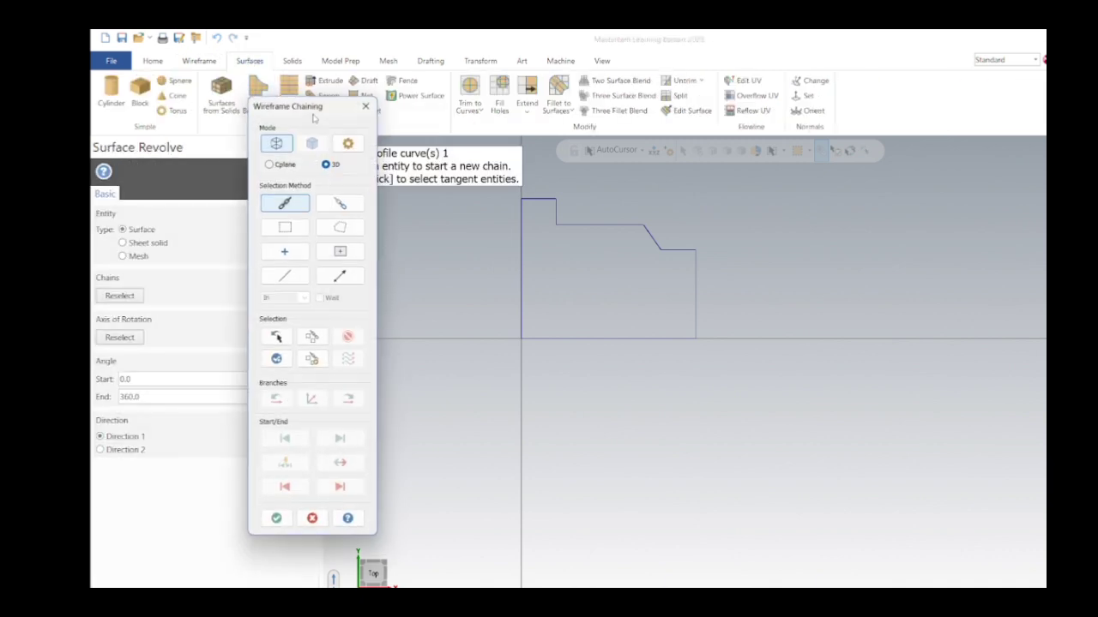
{"action": "left_click", "coordinate": [617, 338]}
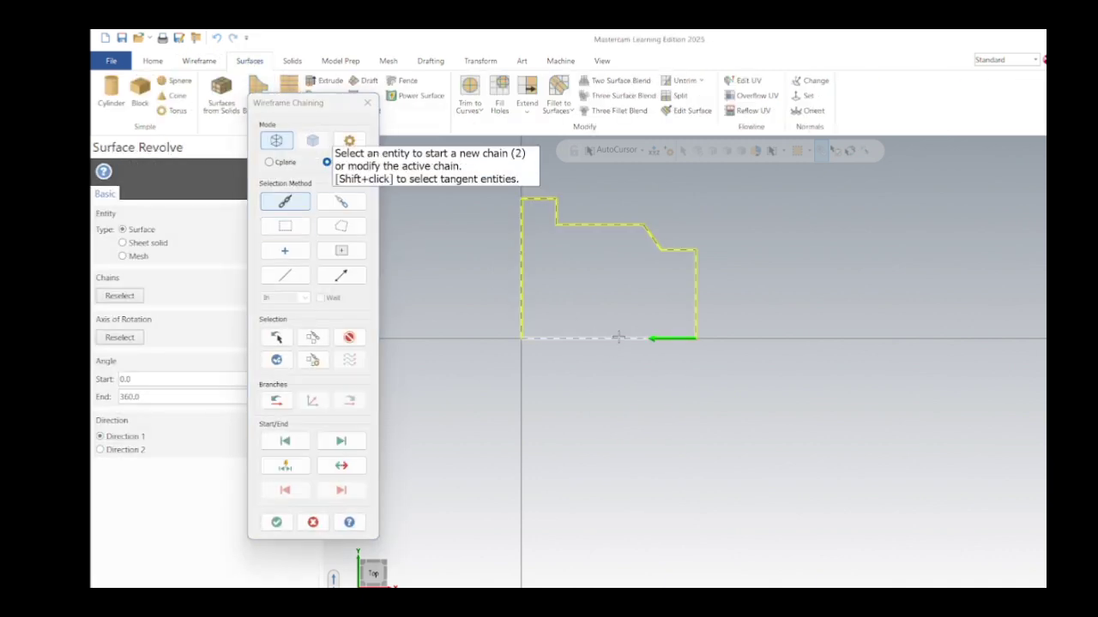
{"action": "left_click", "coordinate": [276, 523]}
{"action": "left_click", "coordinate": [600, 337]}
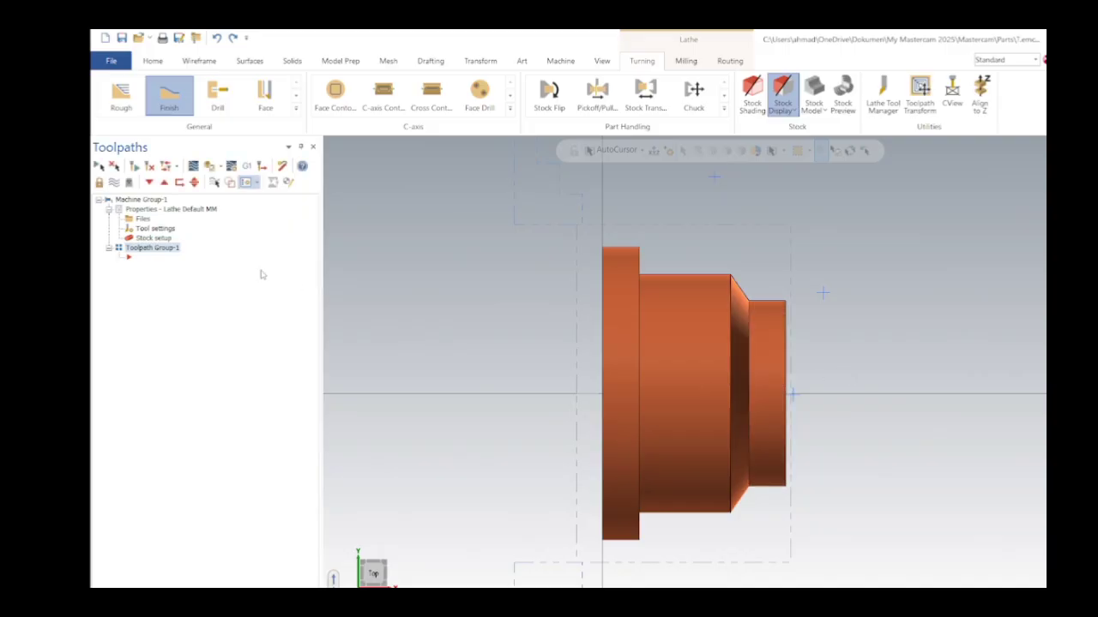
Review the left spindle's cylindrical stock geometry in the machine group's stock setup
{"action": "left_click", "coordinate": [108, 248]}
{"action": "left_click", "coordinate": [146, 237]}
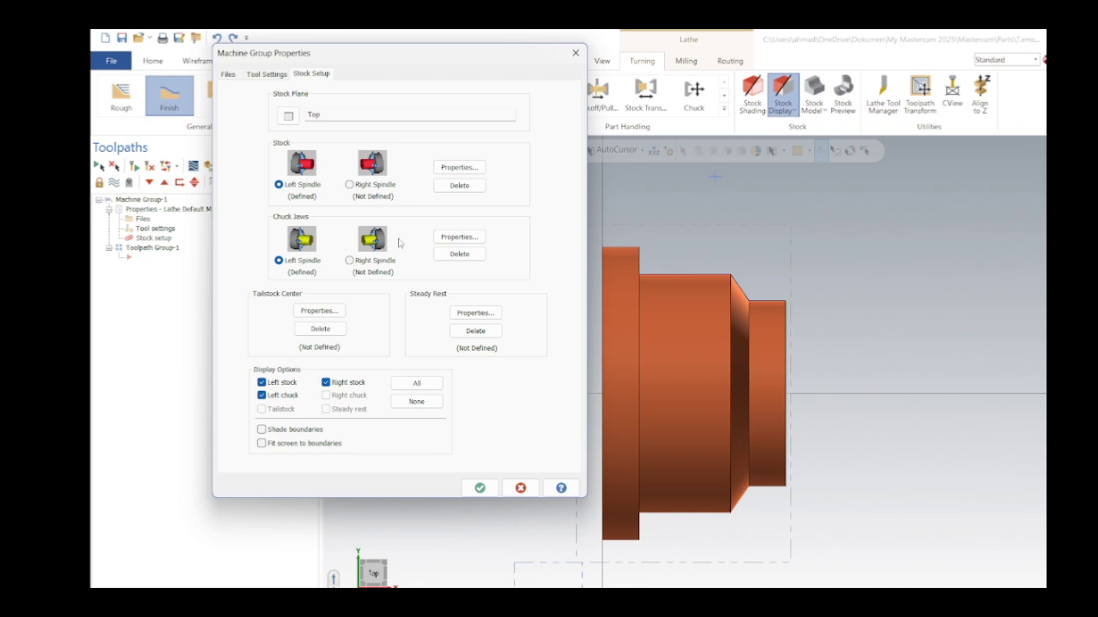
{"action": "left_click", "coordinate": [467, 168]}
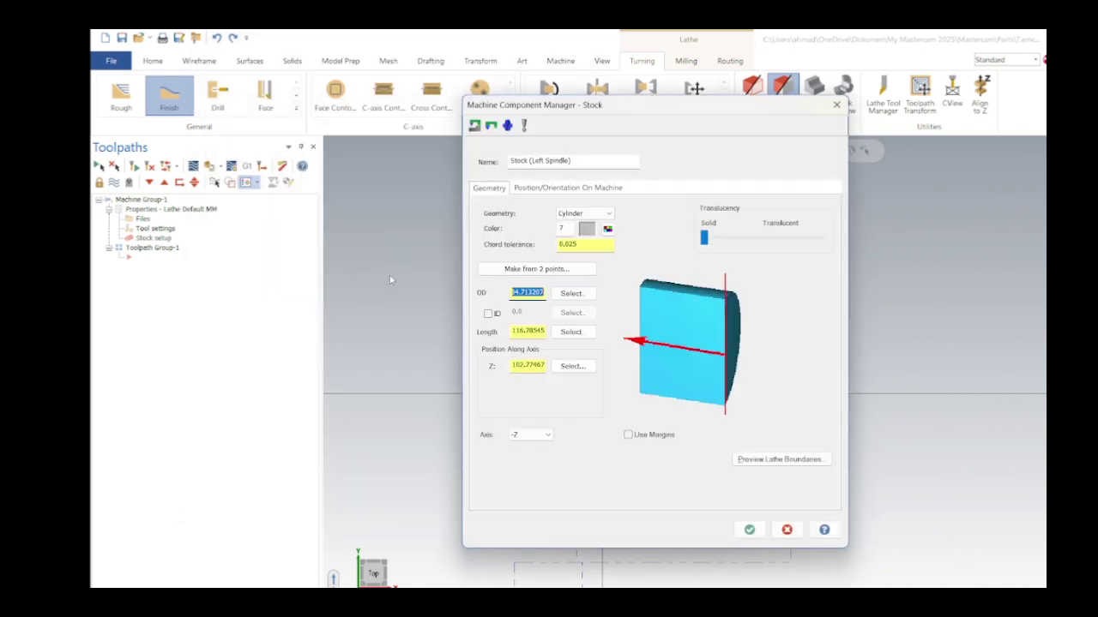
{"action": "left_click", "coordinate": [749, 529]}
Position the left spindle chuck jaws from the stock with a grip length of 3.0 and preview the lathe boundaries
{"action": "left_click", "coordinate": [459, 236]}
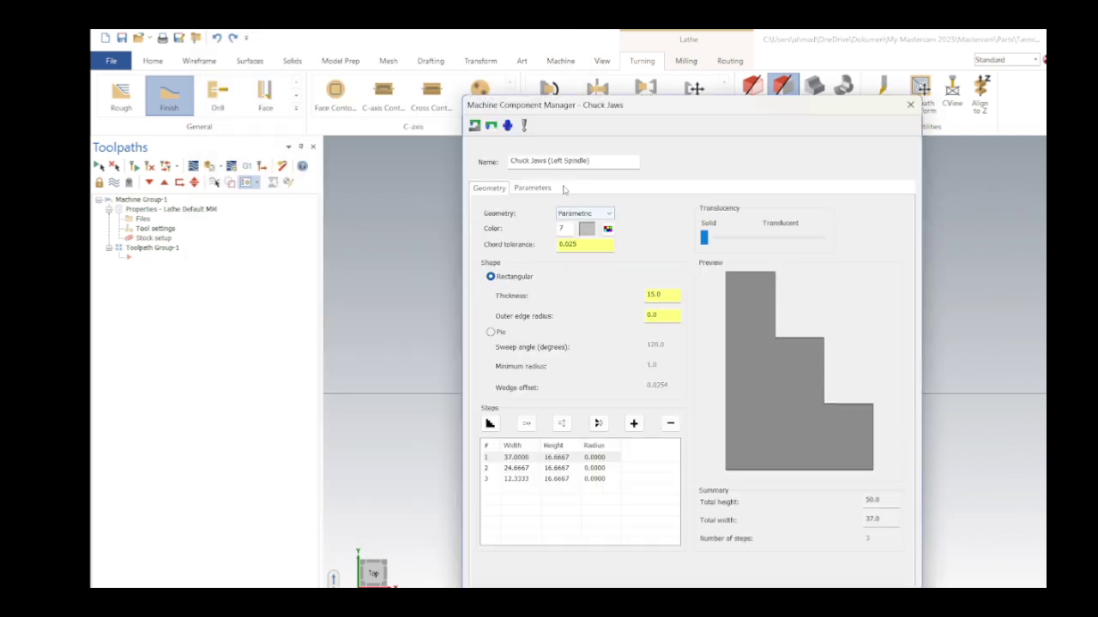
{"action": "left_click", "coordinate": [531, 188]}
{"action": "left_click", "coordinate": [492, 323]}
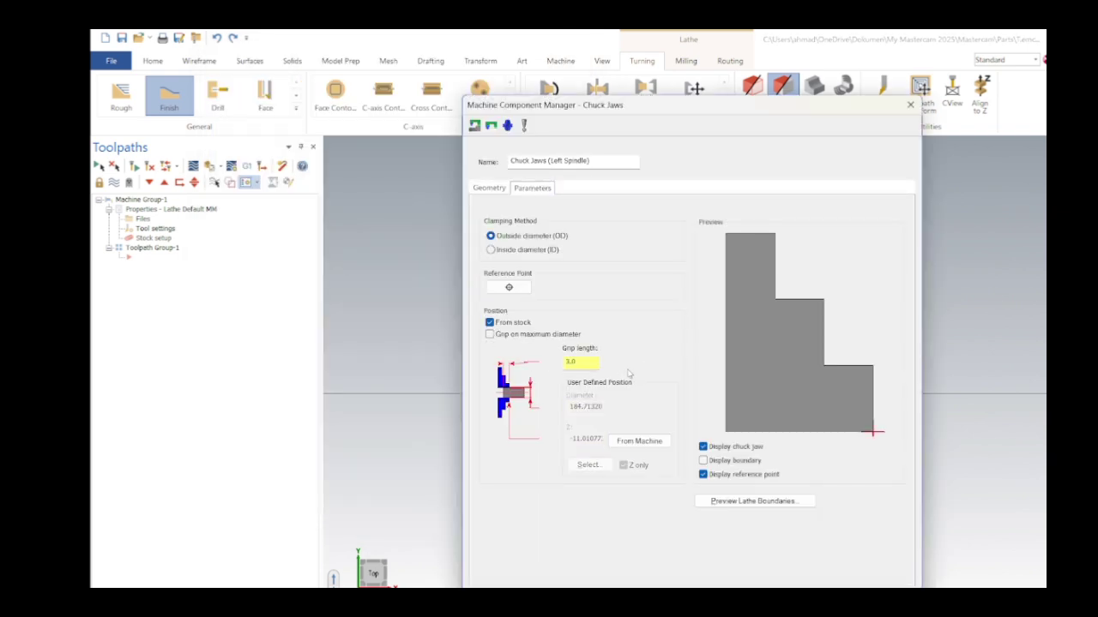
{"action": "left_click", "coordinate": [725, 502]}
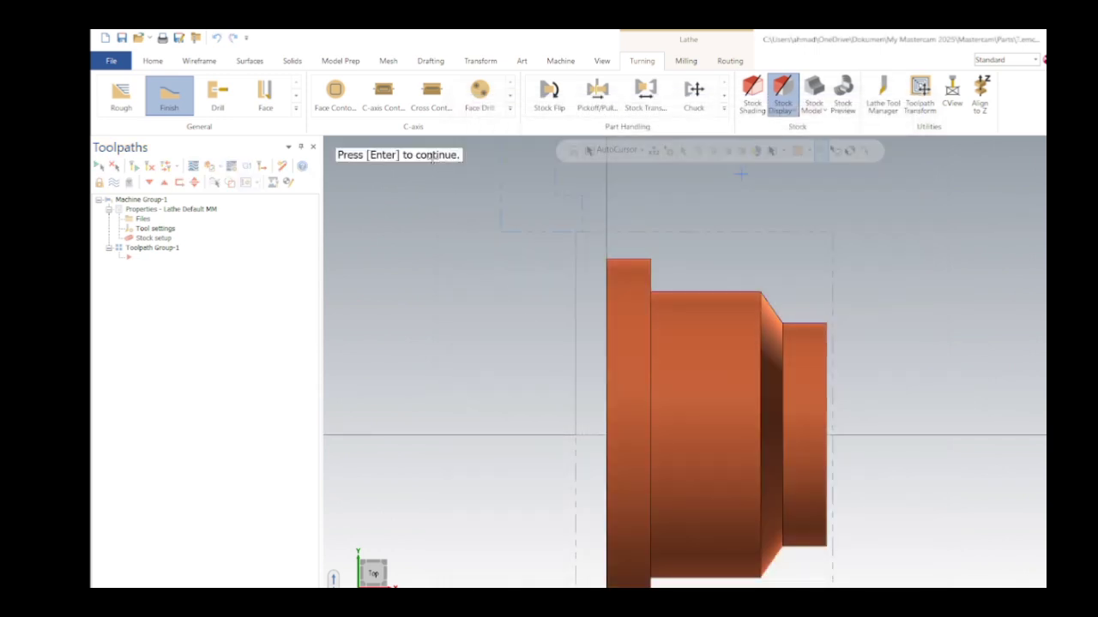
{"action": "key", "text": "Return"}
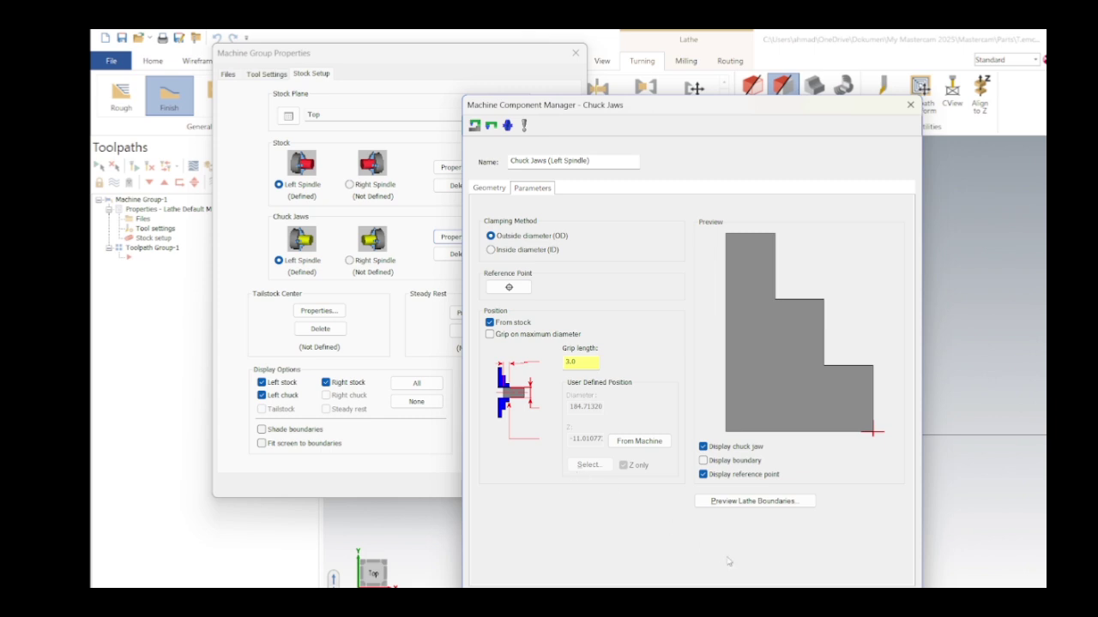
{"action": "key", "text": "Return"}
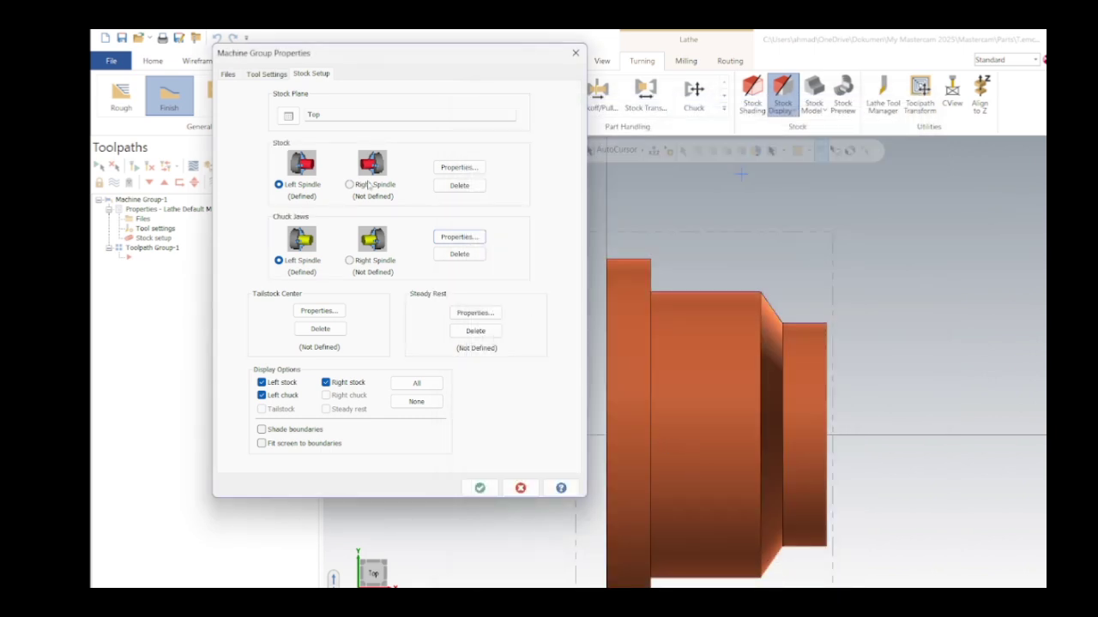
{"action": "left_click", "coordinate": [479, 488]}
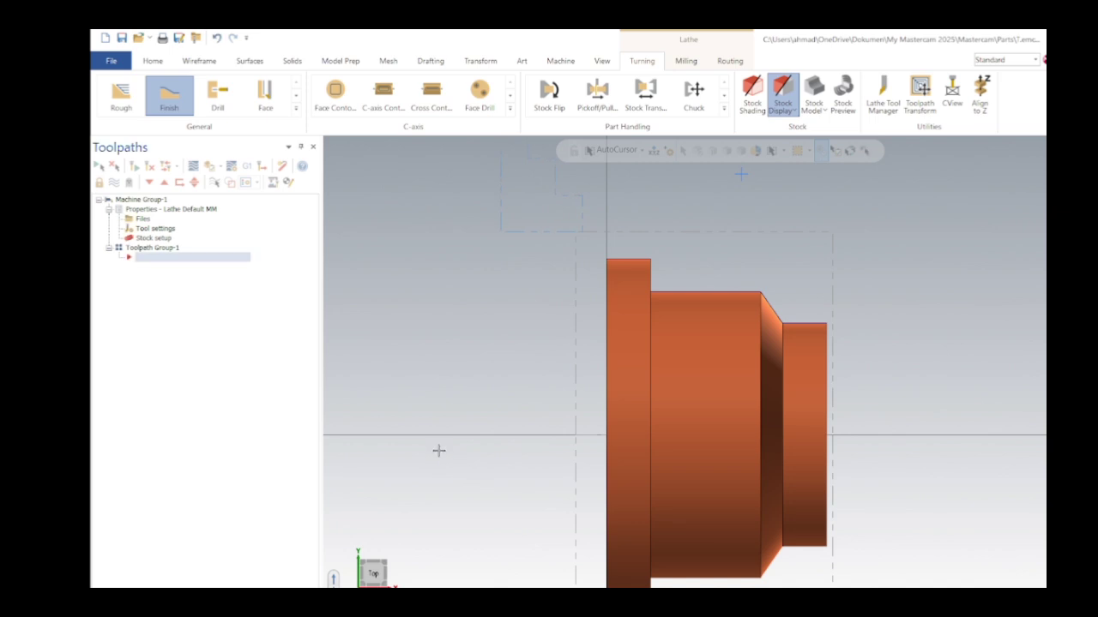
Set up a Face toolpath bounded by two points, from the front face centre to the stock's upper outer corner
{"action": "left_click", "coordinate": [265, 94]}
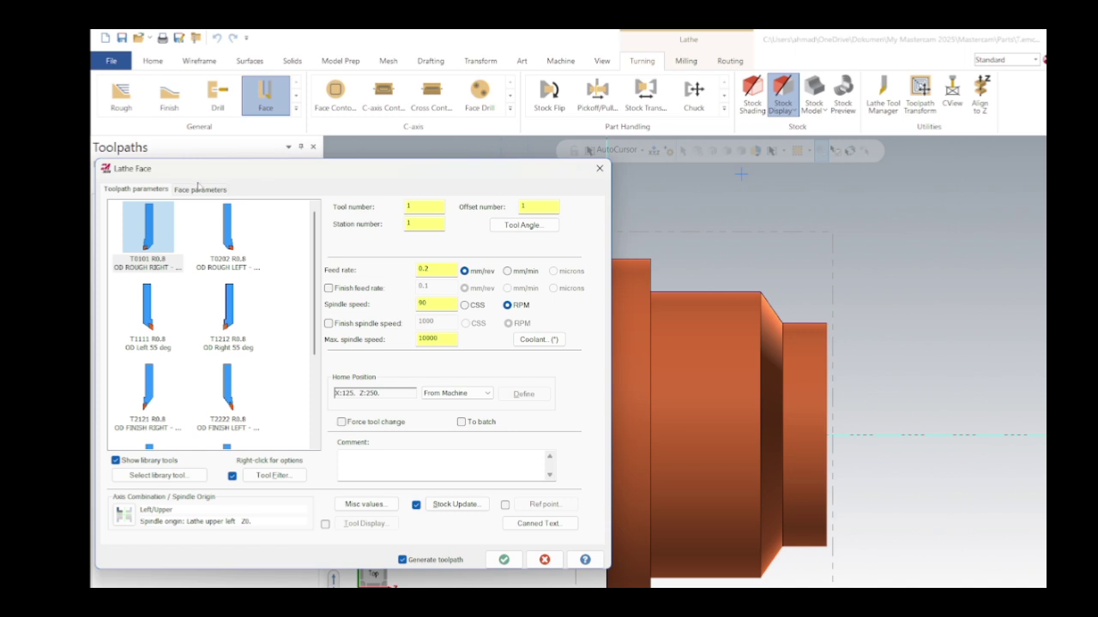
{"action": "left_click", "coordinate": [199, 188]}
{"action": "left_click", "coordinate": [117, 266]}
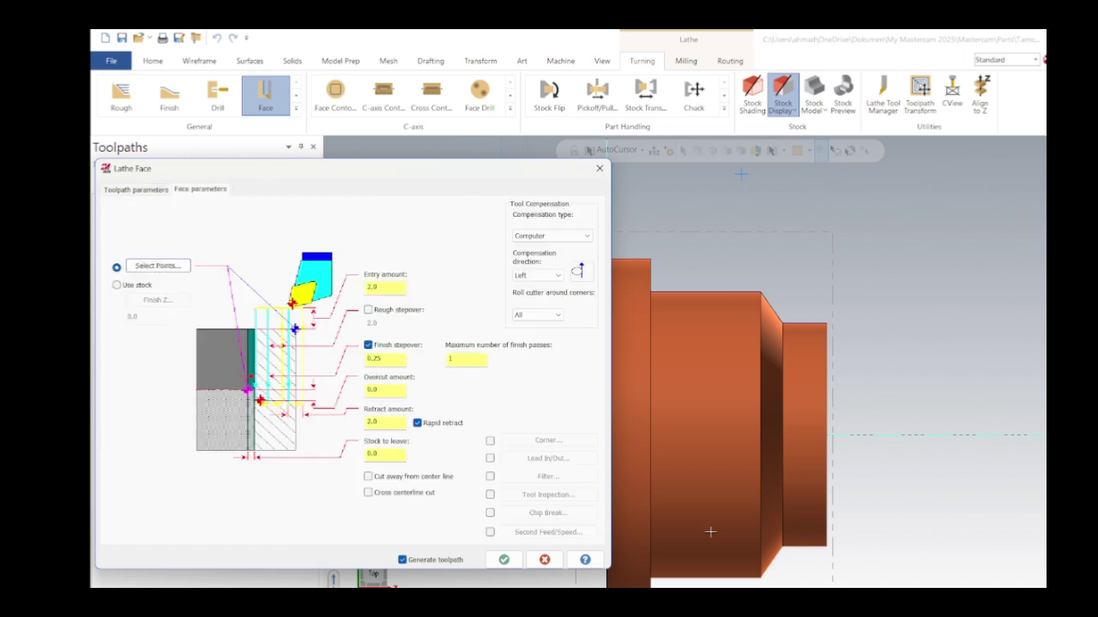
{"action": "left_click", "coordinate": [157, 266]}
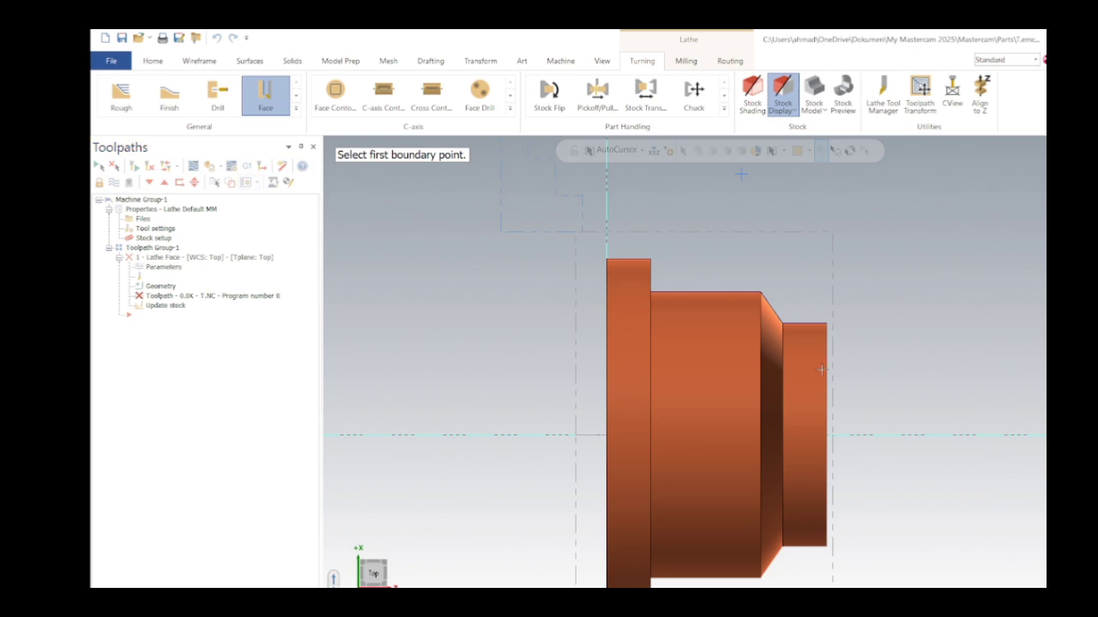
{"action": "left_click", "coordinate": [828, 434]}
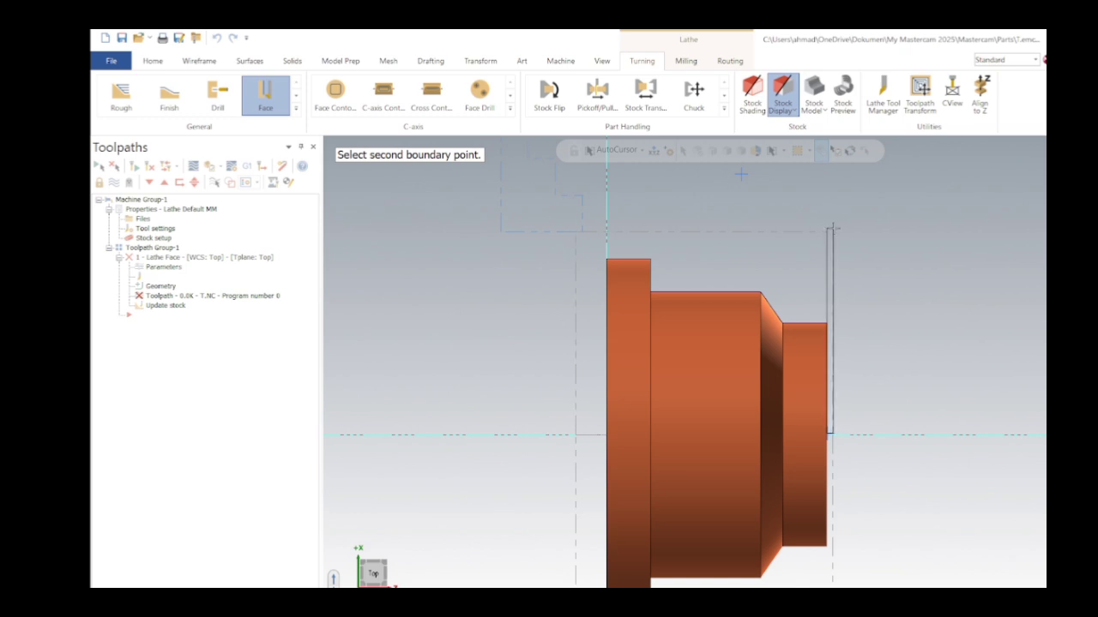
{"action": "left_click", "coordinate": [831, 228]}
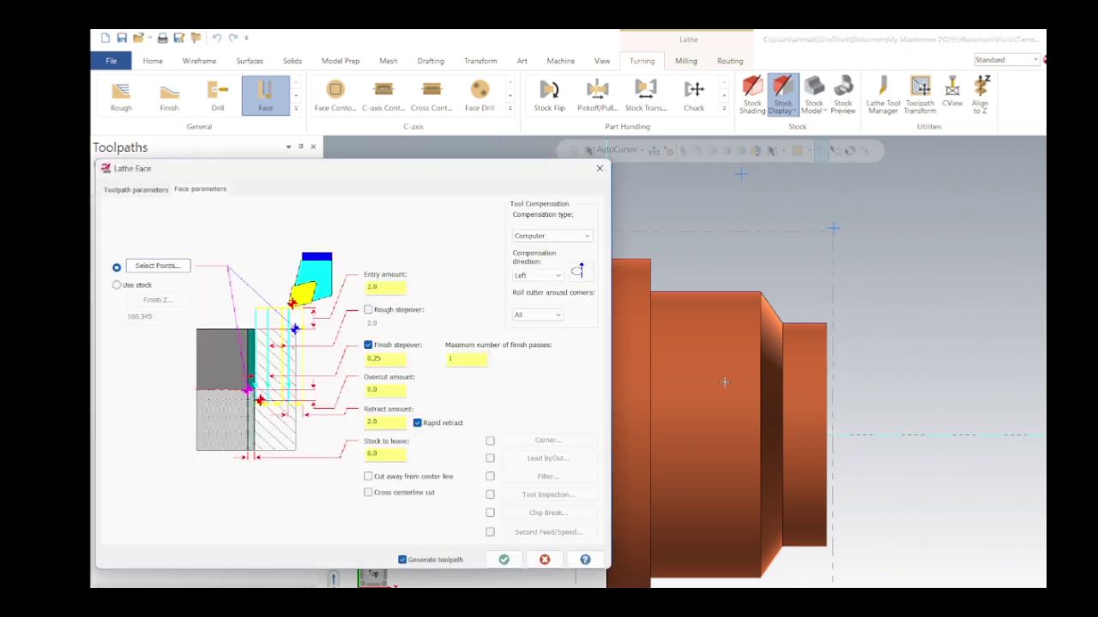
Set the maximum number of finish passes to 2 and generate the facing toolpath
{"action": "double_click", "coordinate": [475, 366]}
{"action": "type", "text": "2"}
{"action": "left_click", "coordinate": [503, 559]}
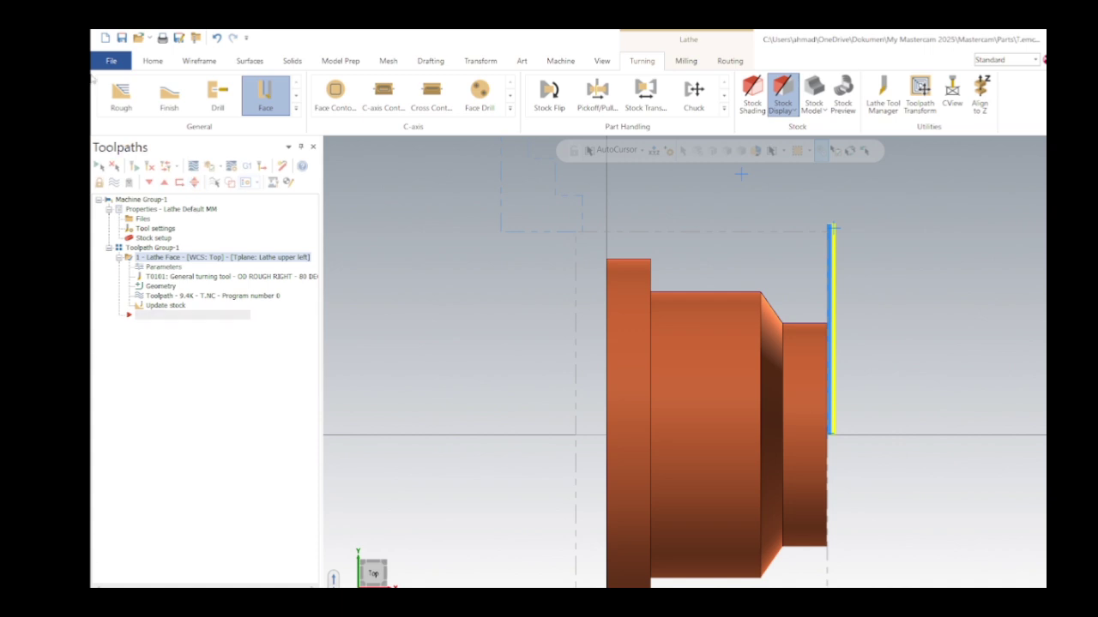
Start a Rough toolpath and try to define its boundary from separately chained edges of the middle diameter and rear flange
{"action": "left_click", "coordinate": [120, 94]}
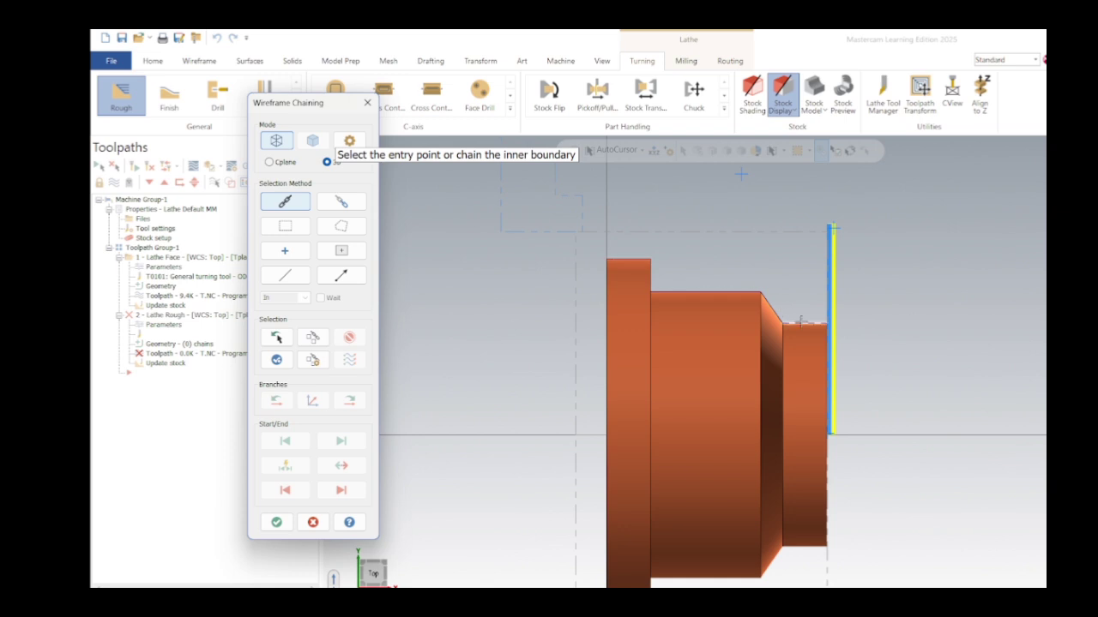
{"action": "left_click", "coordinate": [727, 292]}
{"action": "left_click", "coordinate": [622, 259]}
{"action": "left_click", "coordinate": [623, 258]}
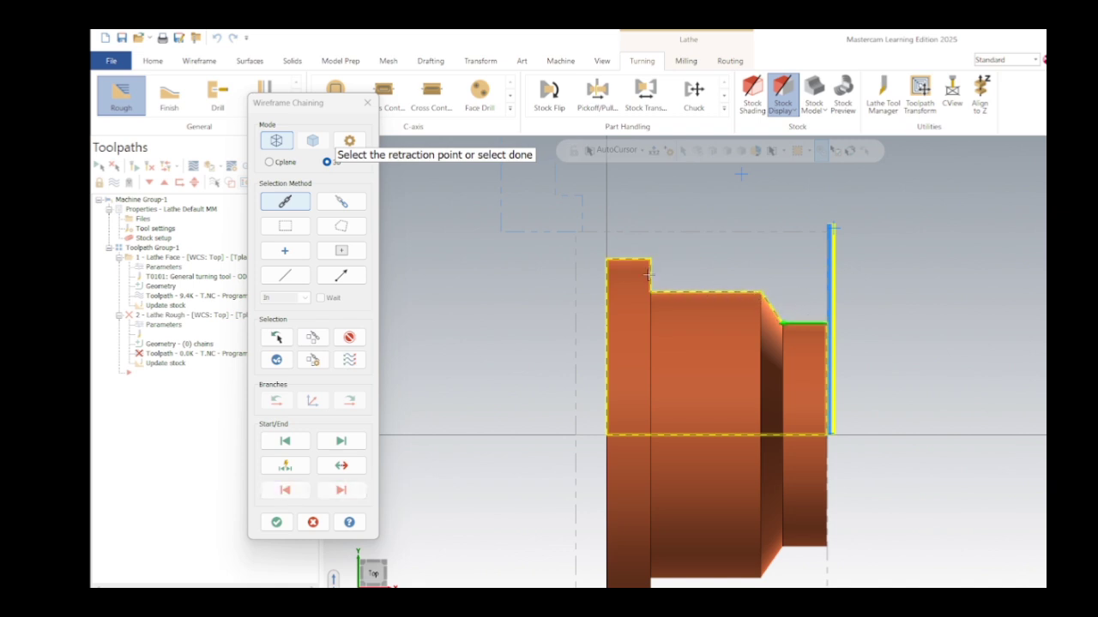
{"action": "left_click", "coordinate": [628, 261]}
{"action": "left_click", "coordinate": [274, 522]}
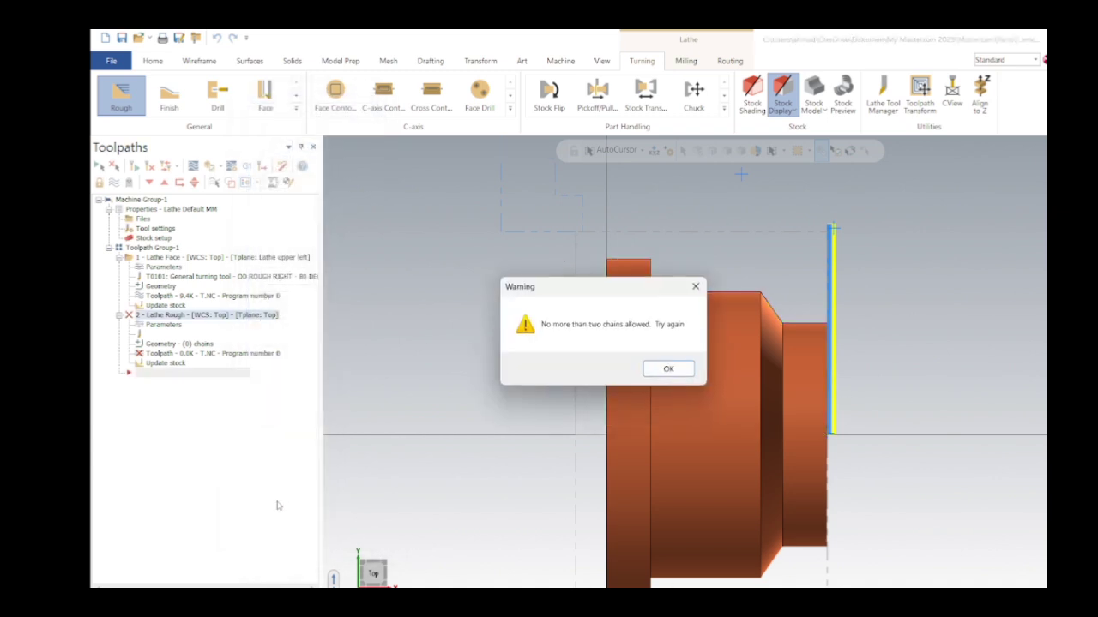
{"action": "left_click", "coordinate": [656, 370]}
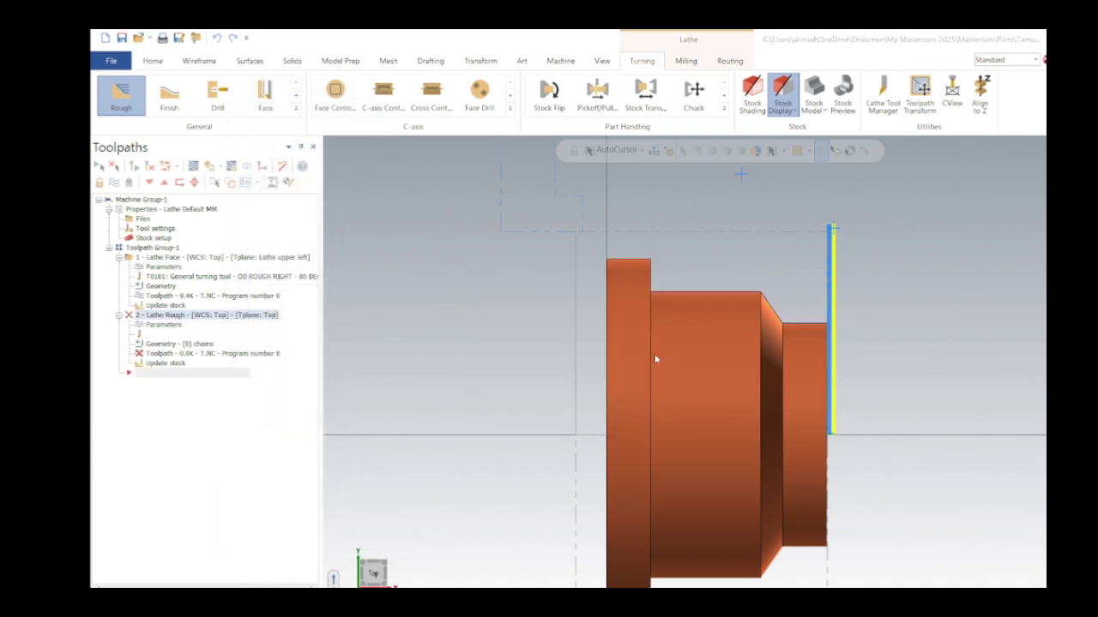
Try again to chain the roughing boundary using the middle diameter, small front diameter and flange edges
{"action": "left_click", "coordinate": [695, 292]}
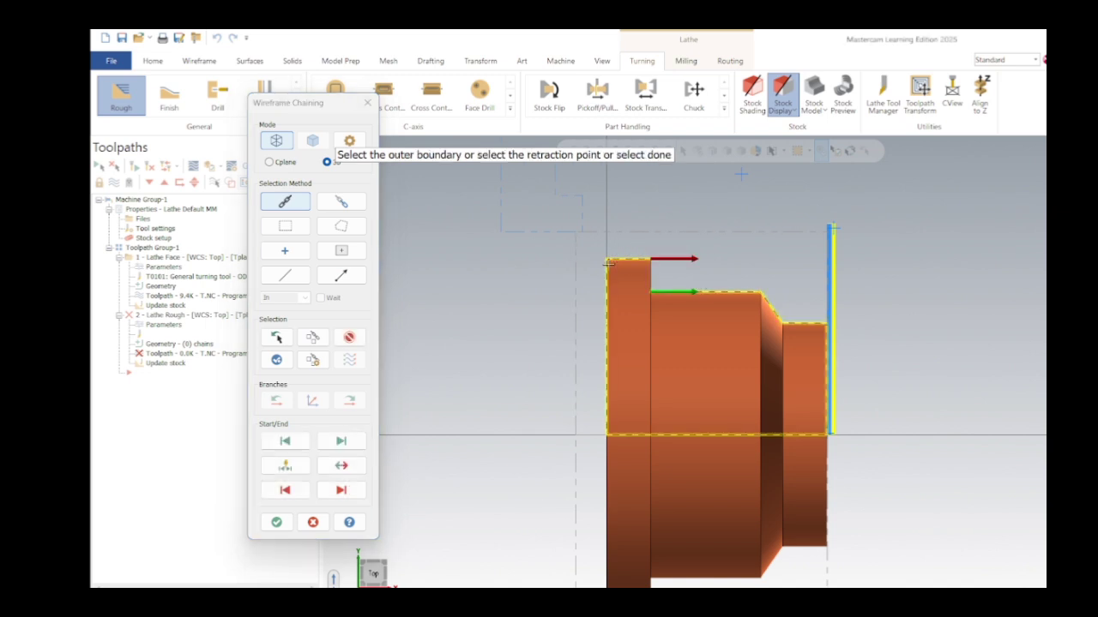
{"action": "left_click", "coordinate": [614, 259]}
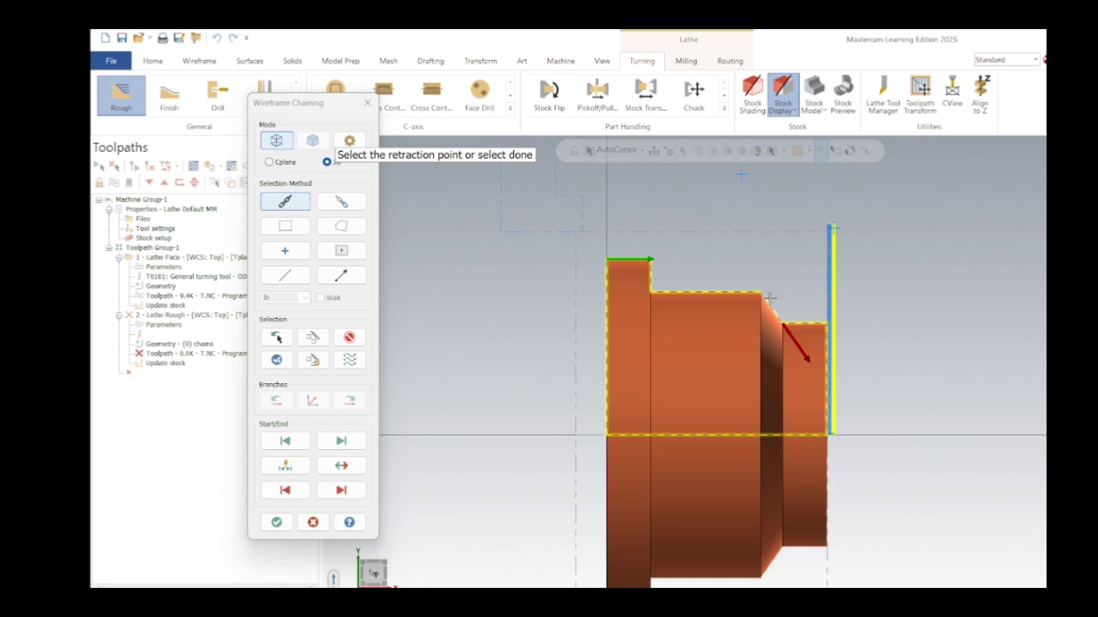
{"action": "left_click", "coordinate": [801, 323]}
{"action": "left_click", "coordinate": [611, 259]}
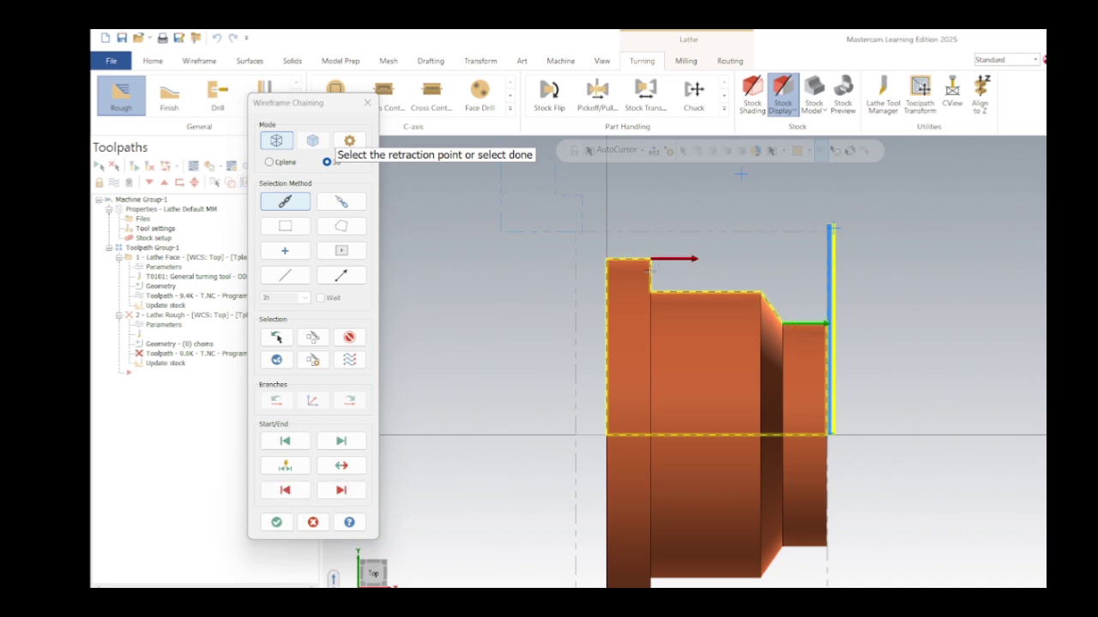
{"action": "left_click", "coordinate": [610, 259]}
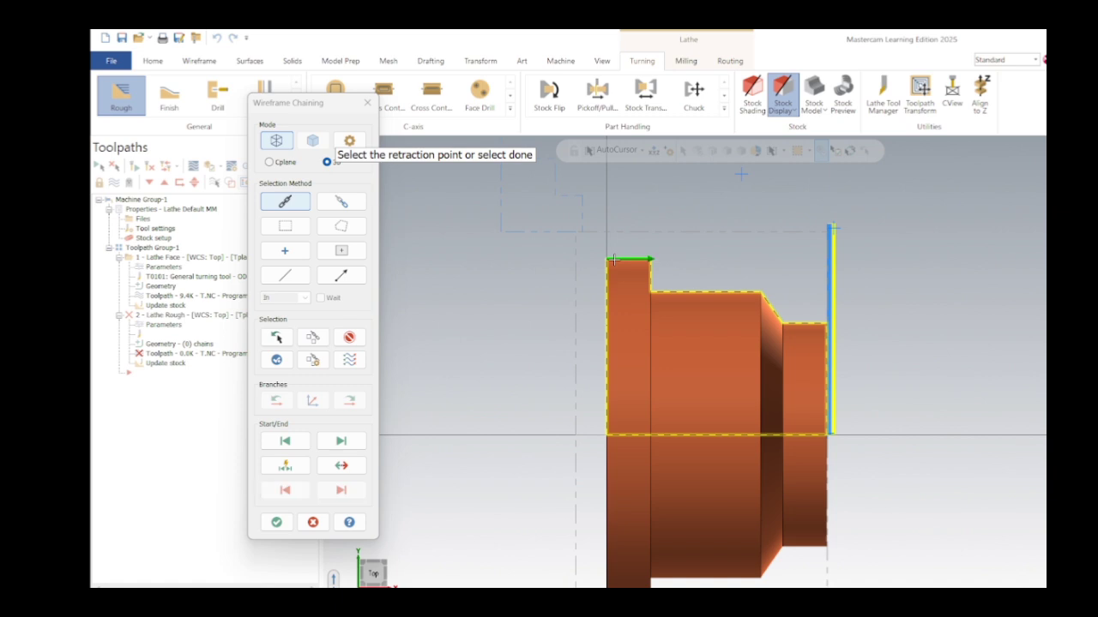
{"action": "left_click", "coordinate": [682, 291]}
{"action": "left_click", "coordinate": [627, 261]}
{"action": "left_click", "coordinate": [816, 329]}
{"action": "left_click", "coordinate": [607, 261]}
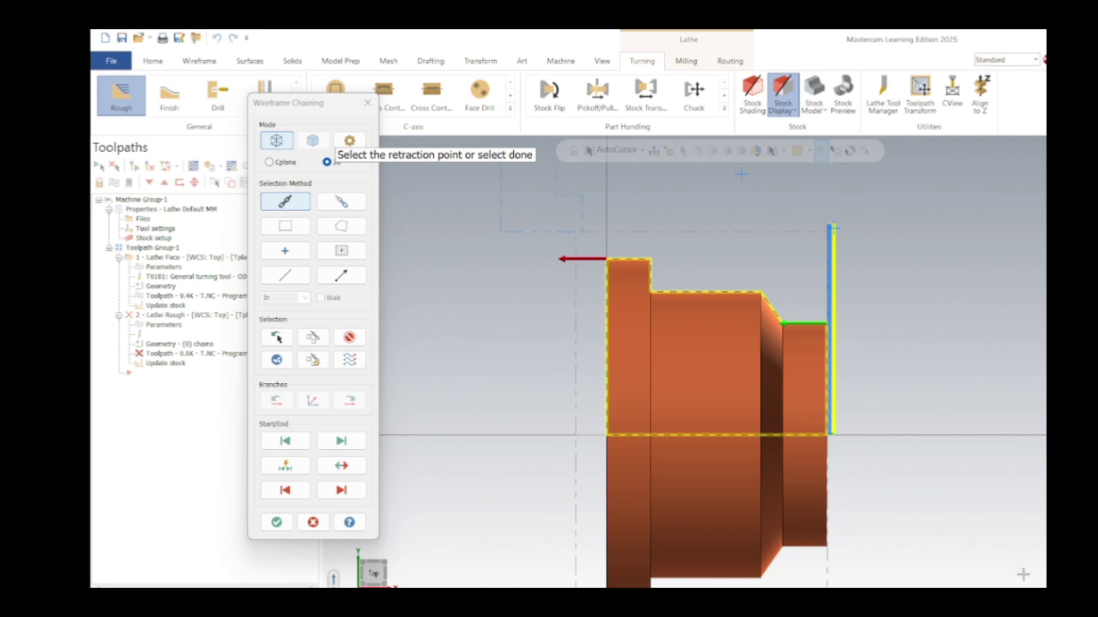
{"action": "left_click", "coordinate": [276, 523]}
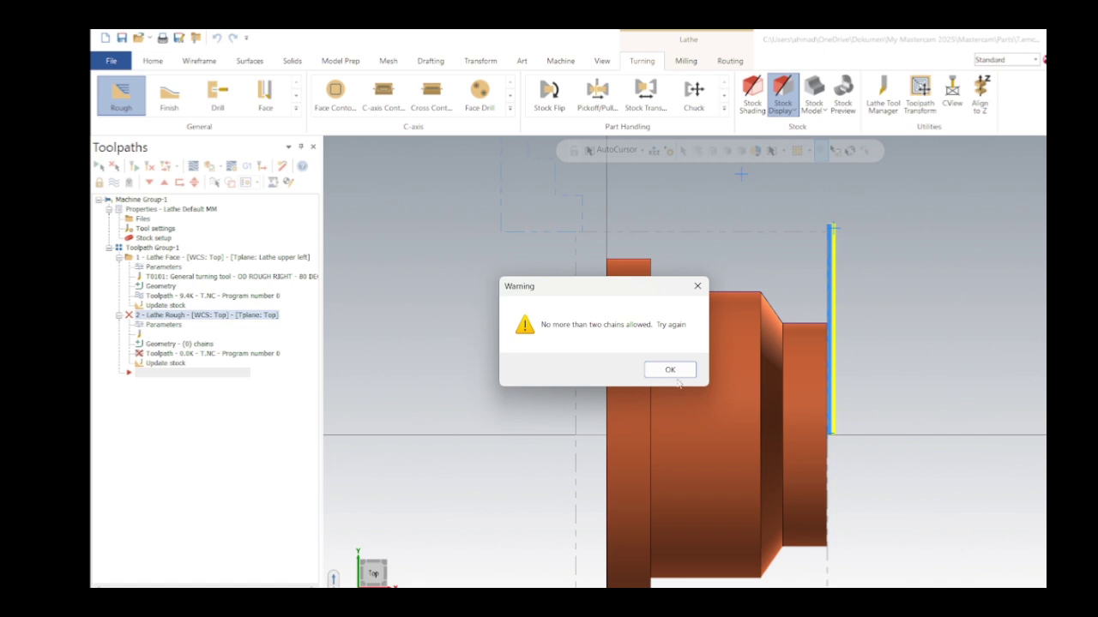
{"action": "left_click", "coordinate": [672, 377]}
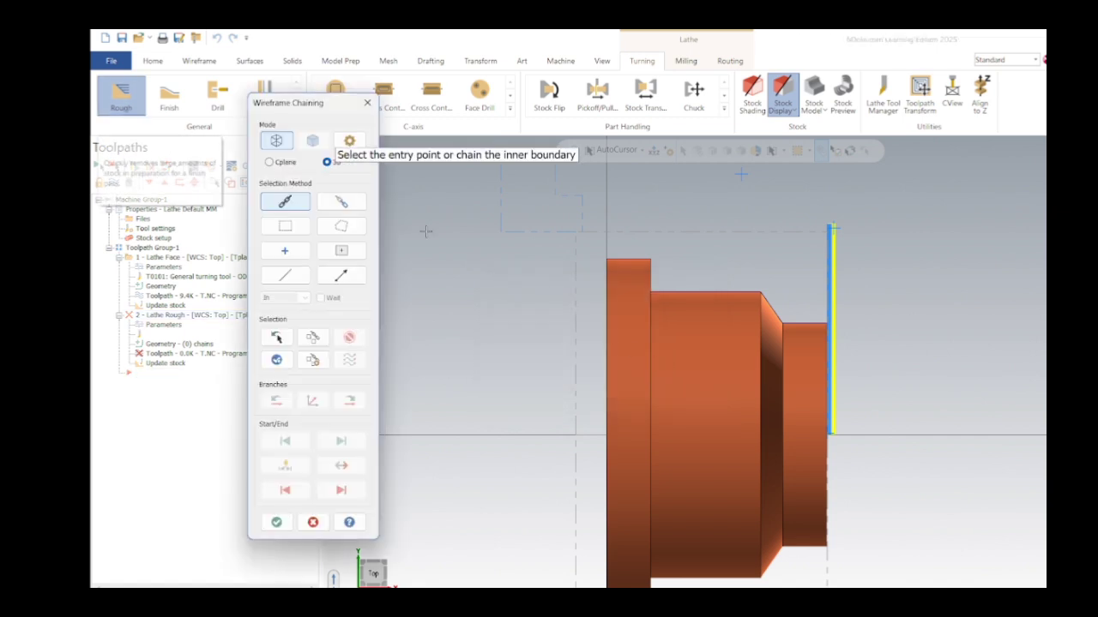
Chain the part's outer profile for roughing, from the small front diameter to the rear flange's outer edge
{"action": "left_click", "coordinate": [803, 324]}
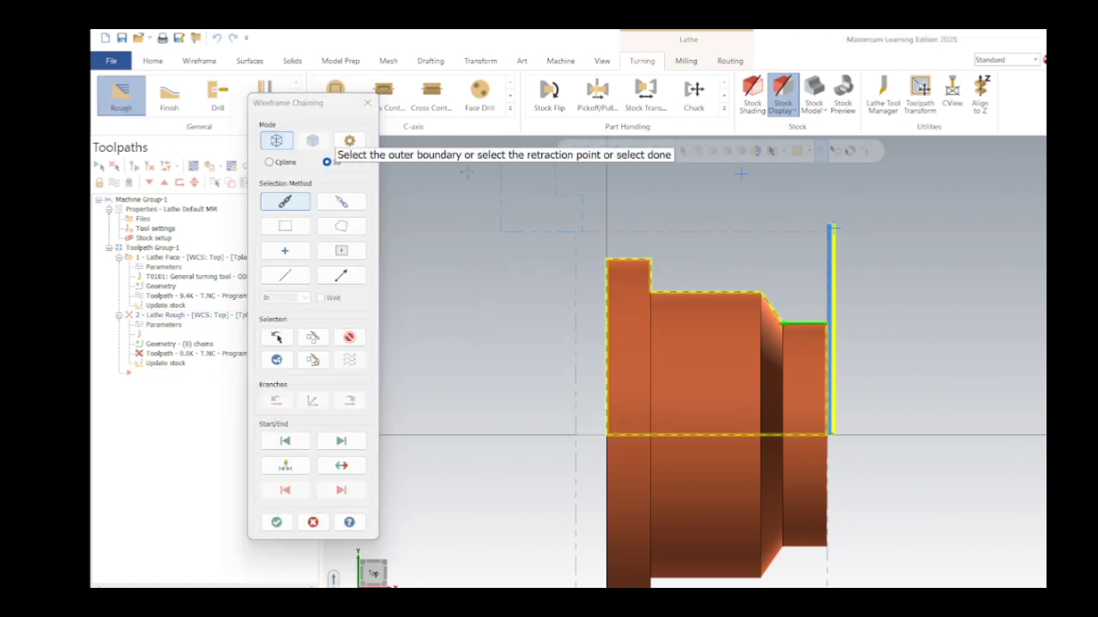
{"action": "left_click", "coordinate": [629, 258]}
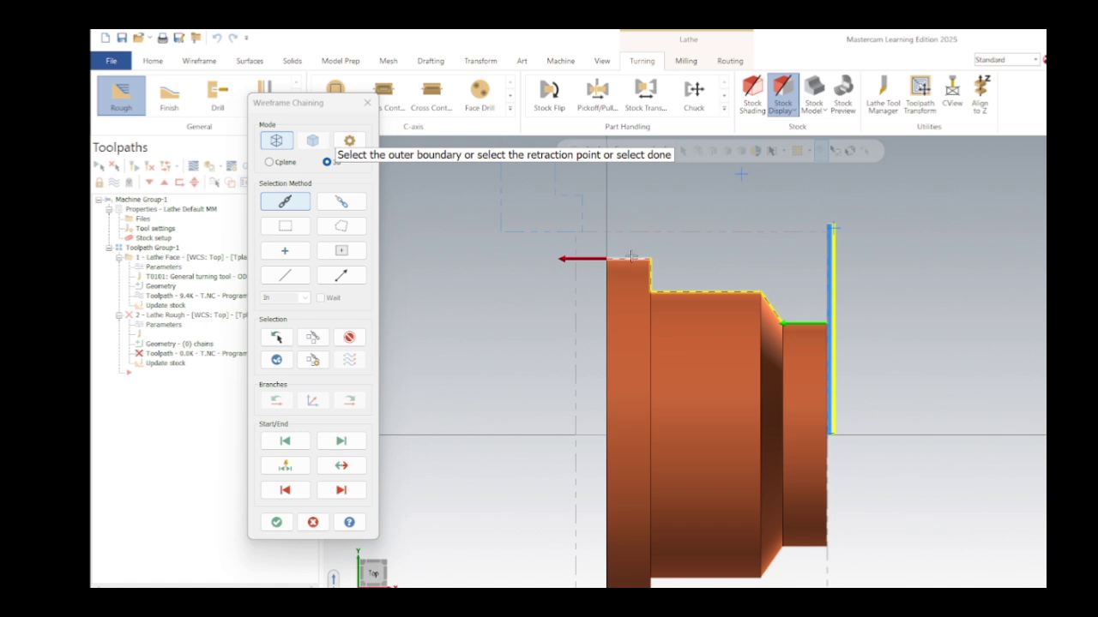
{"action": "left_click", "coordinate": [279, 521]}
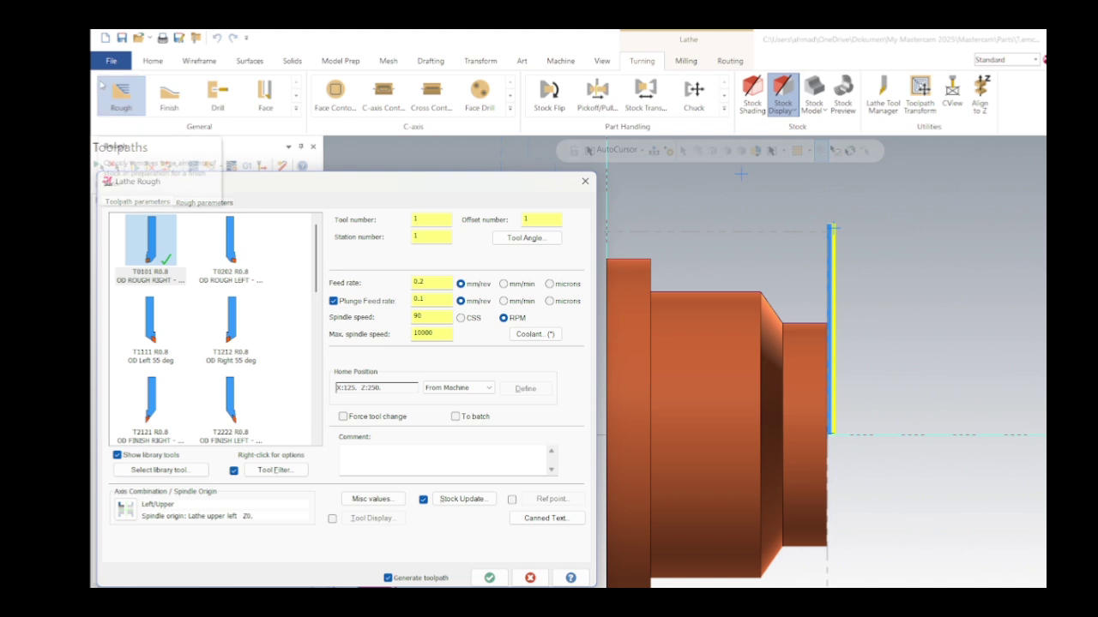
Set the roughing depth of cut to 1.0, use stock for the outer boundary, and generate the toolpath
{"action": "left_click", "coordinate": [206, 203]}
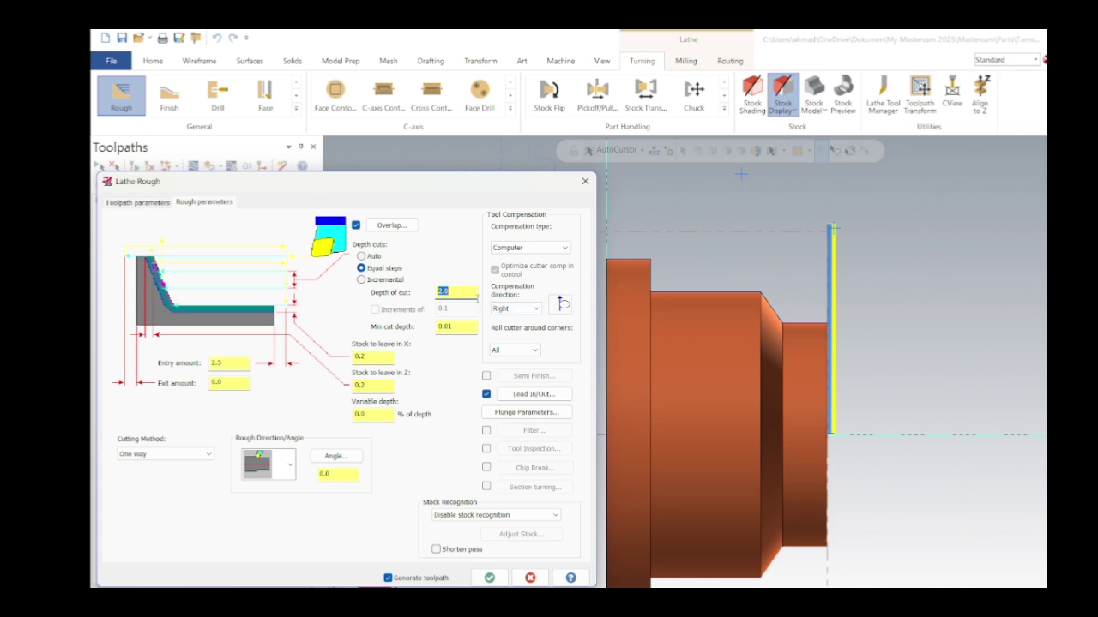
{"action": "type", "text": "1"}
{"action": "left_click", "coordinate": [524, 514]}
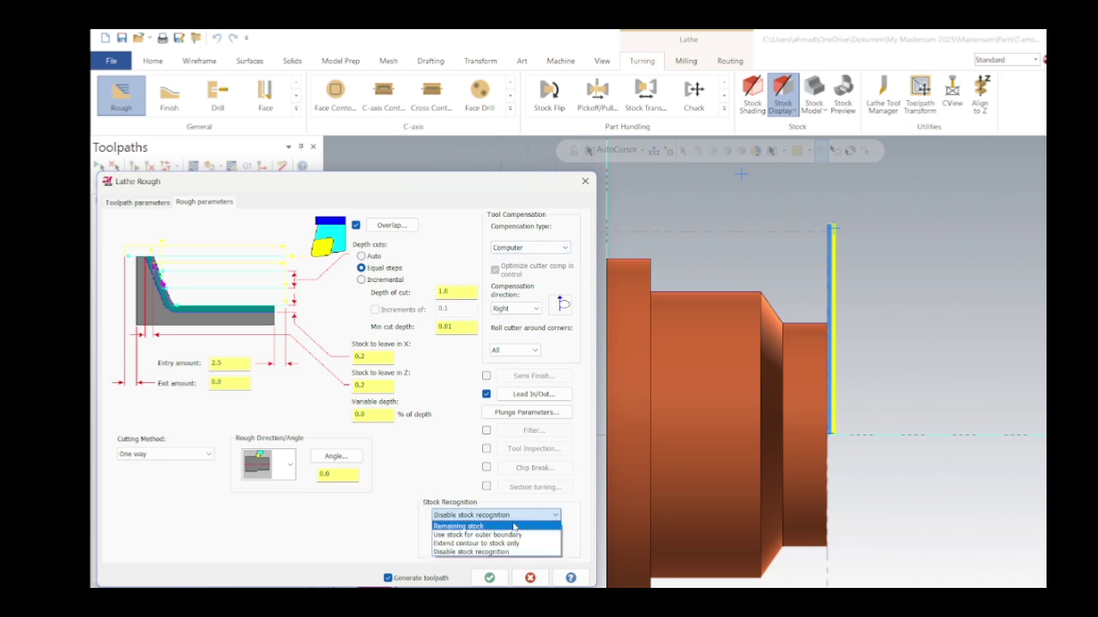
{"action": "left_click", "coordinate": [509, 535]}
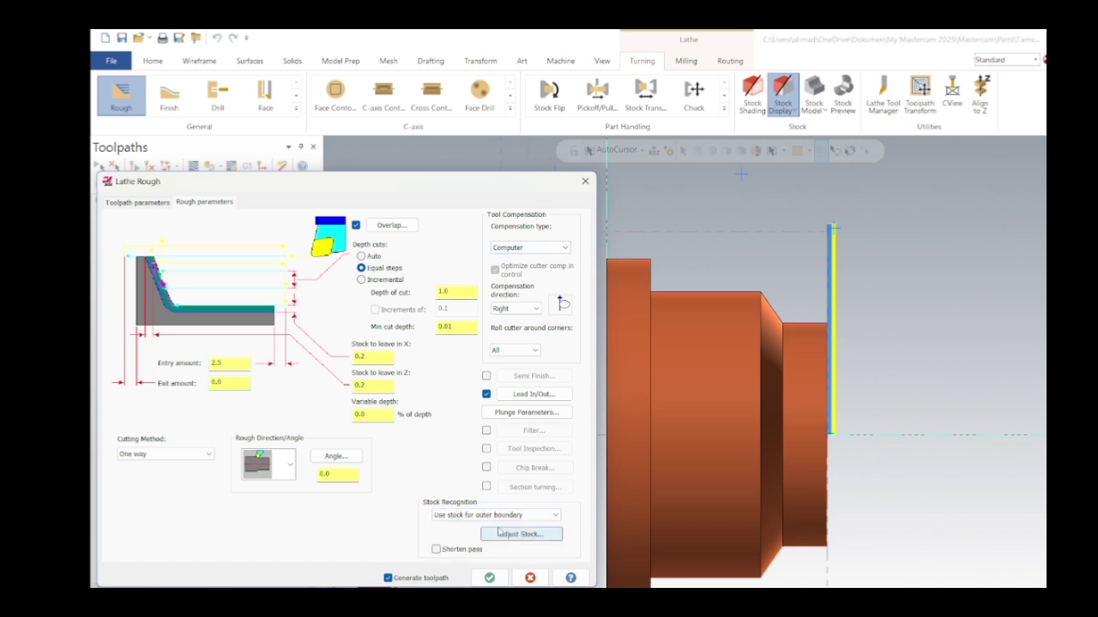
{"action": "left_click", "coordinate": [489, 578]}
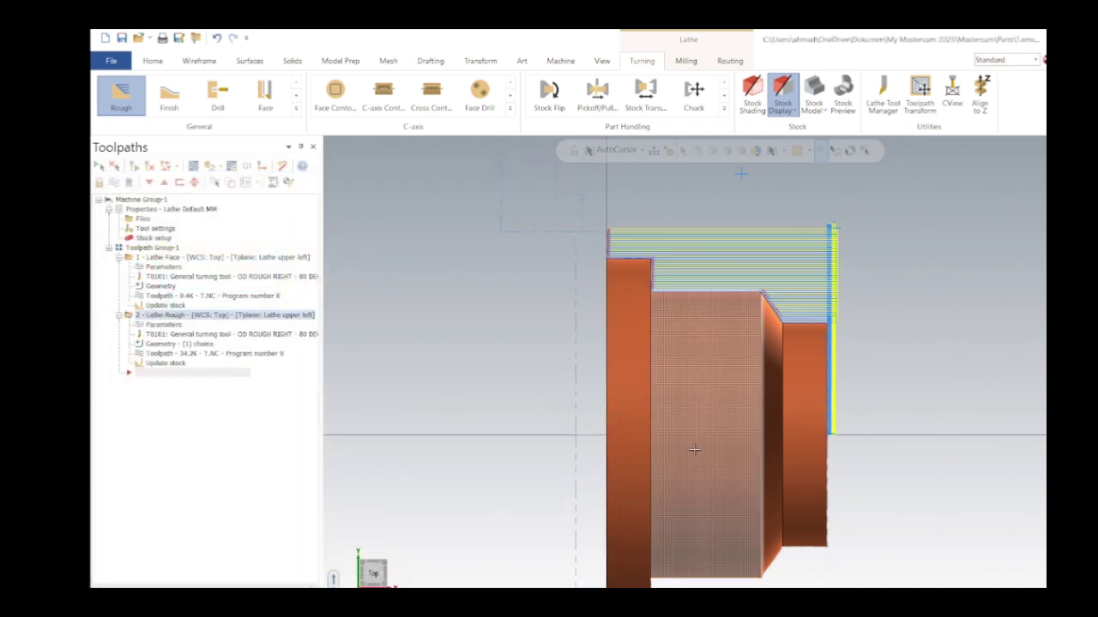
Set up a Finish toolpath on the outer profile, chained from the small front diameter to the rear flange
{"action": "left_click", "coordinate": [169, 98]}
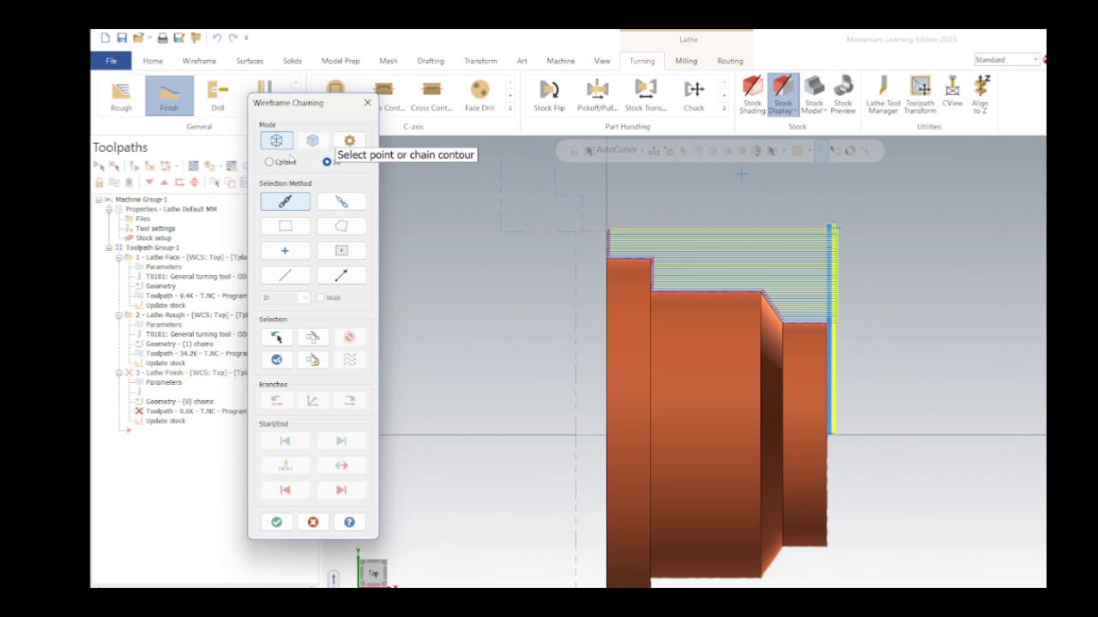
{"action": "left_click", "coordinate": [812, 324]}
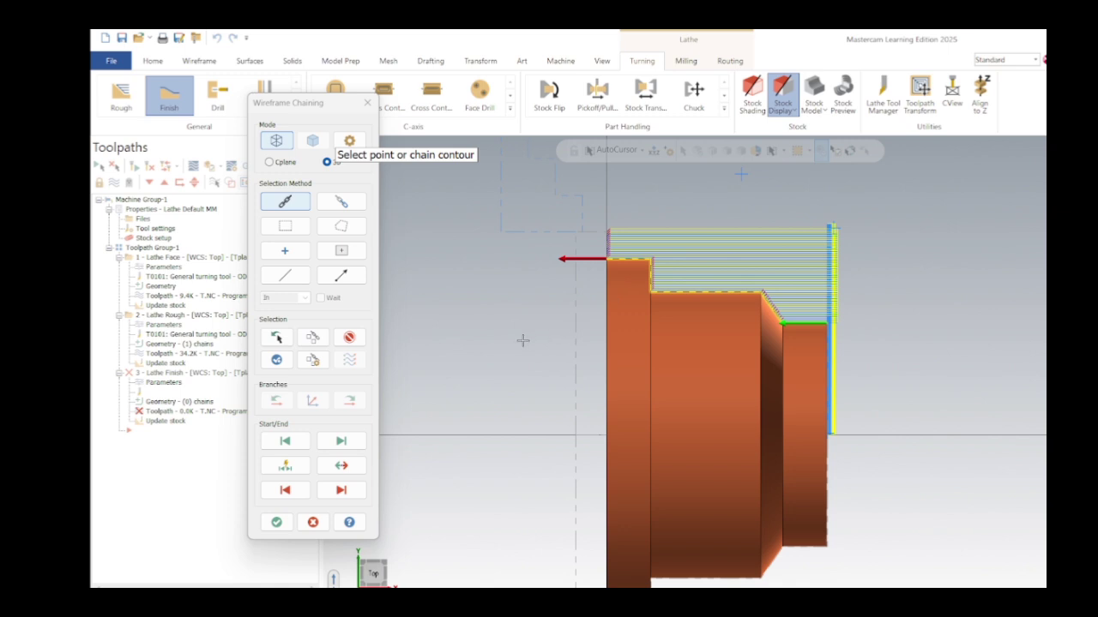
{"action": "left_click", "coordinate": [277, 522]}
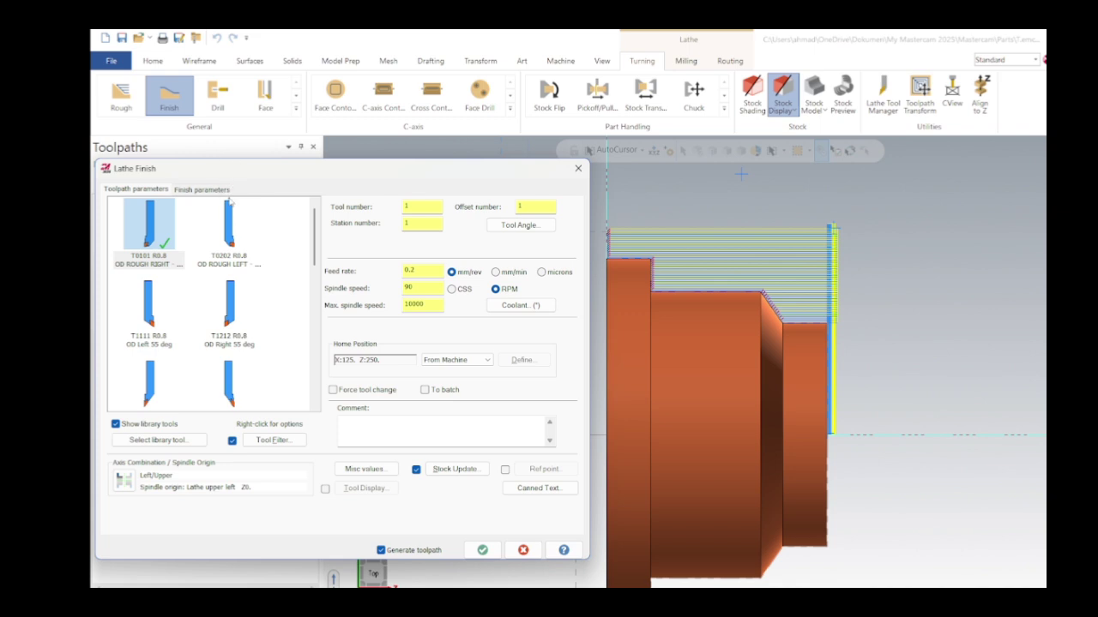
Choose tool T2121 R0.8, OD FINISH RIGHT - 35 DEG., for the finishing operation
{"action": "scroll", "coordinate": [248, 241], "scroll_direction": "down", "scroll_amount": 3}
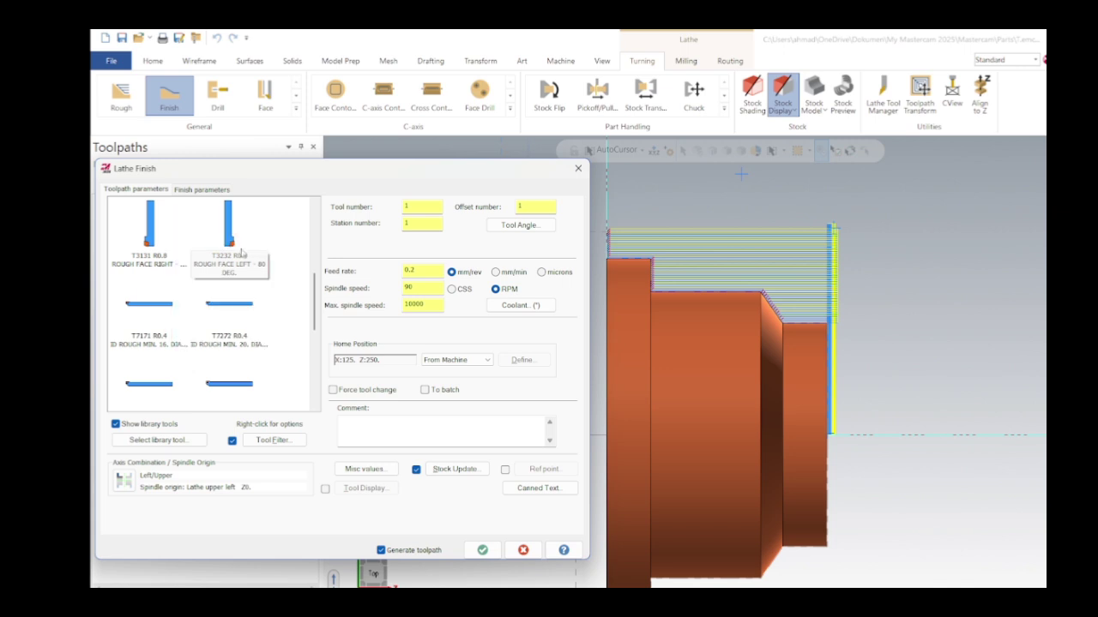
{"action": "mouse_move", "coordinate": [242, 255]}
{"action": "scroll", "coordinate": [216, 276], "scroll_direction": "up", "scroll_amount": 5}
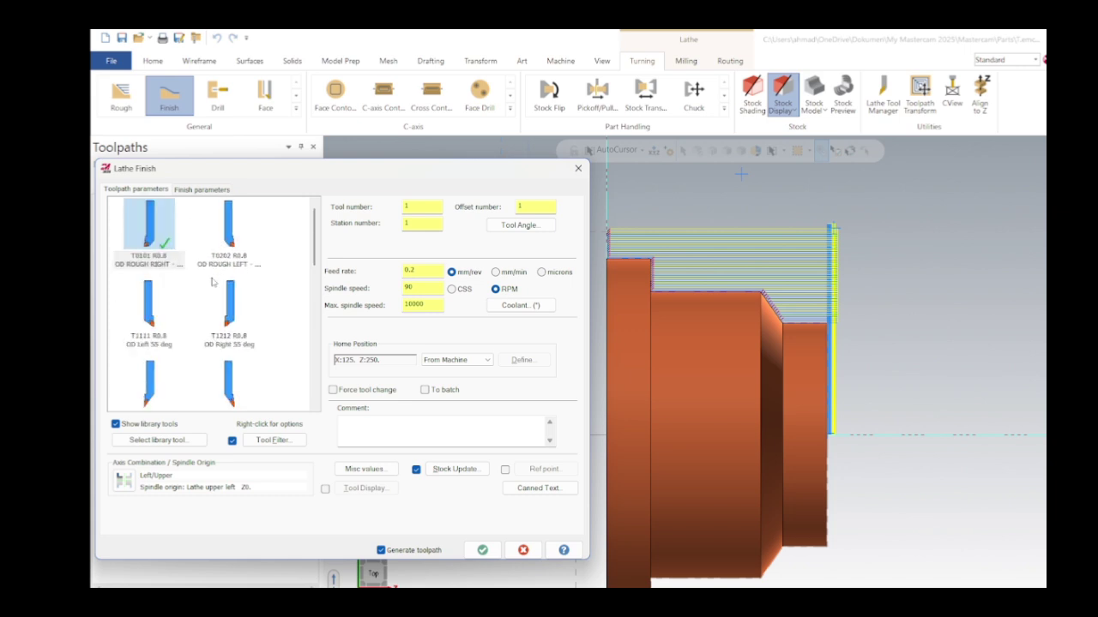
{"action": "scroll", "coordinate": [214, 279], "scroll_direction": "down", "scroll_amount": 5}
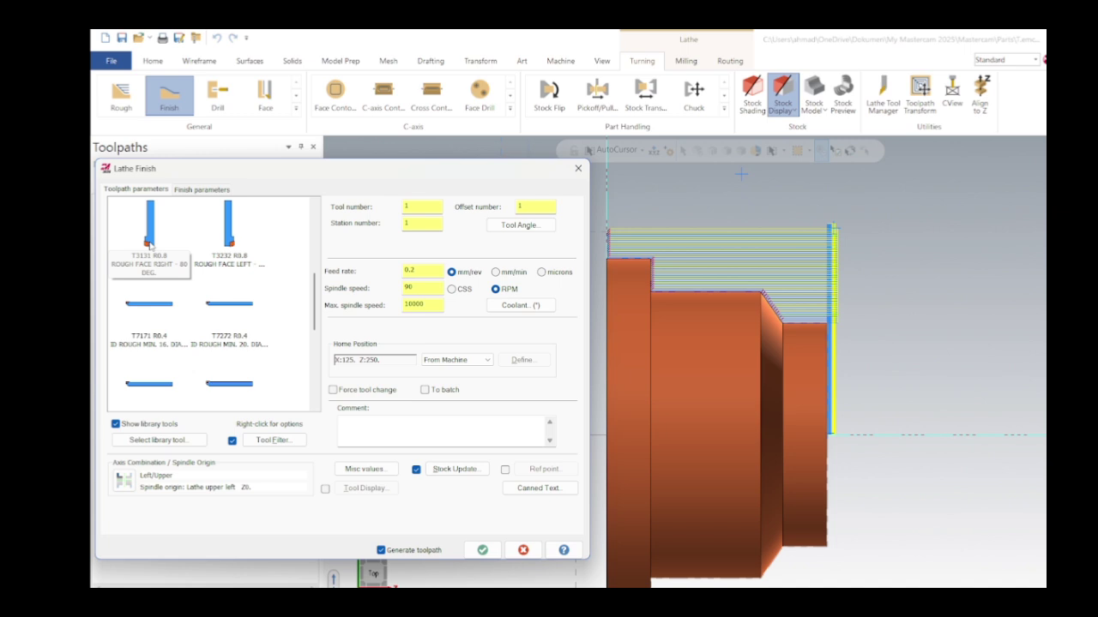
{"action": "mouse_move", "coordinate": [150, 247]}
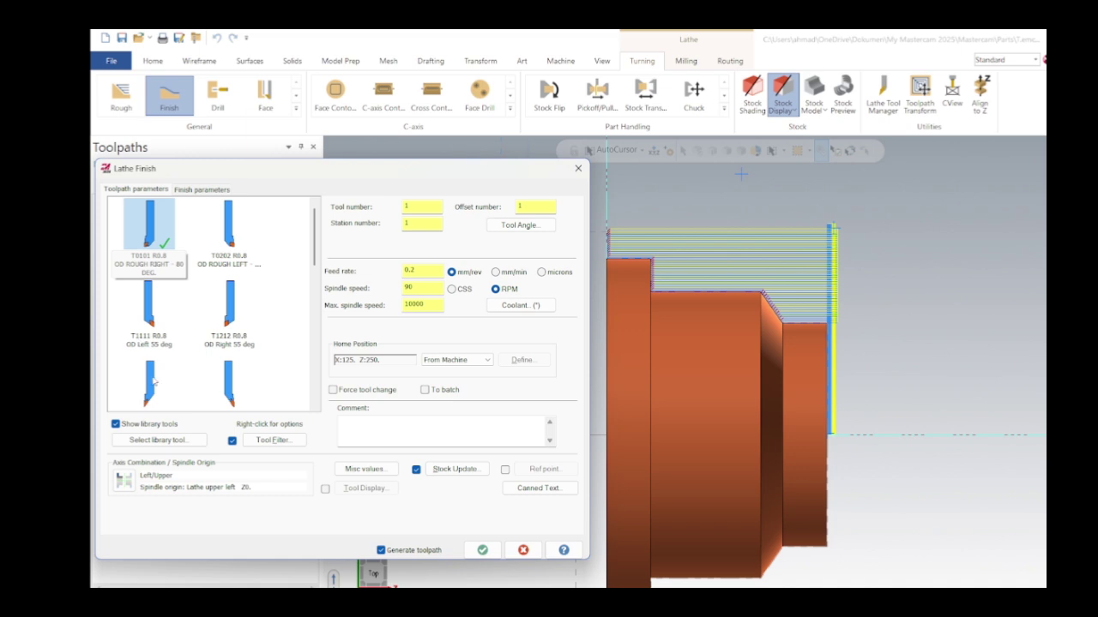
{"action": "scroll", "coordinate": [155, 333], "scroll_direction": "down", "scroll_amount": 1}
{"action": "left_click", "coordinate": [156, 306]}
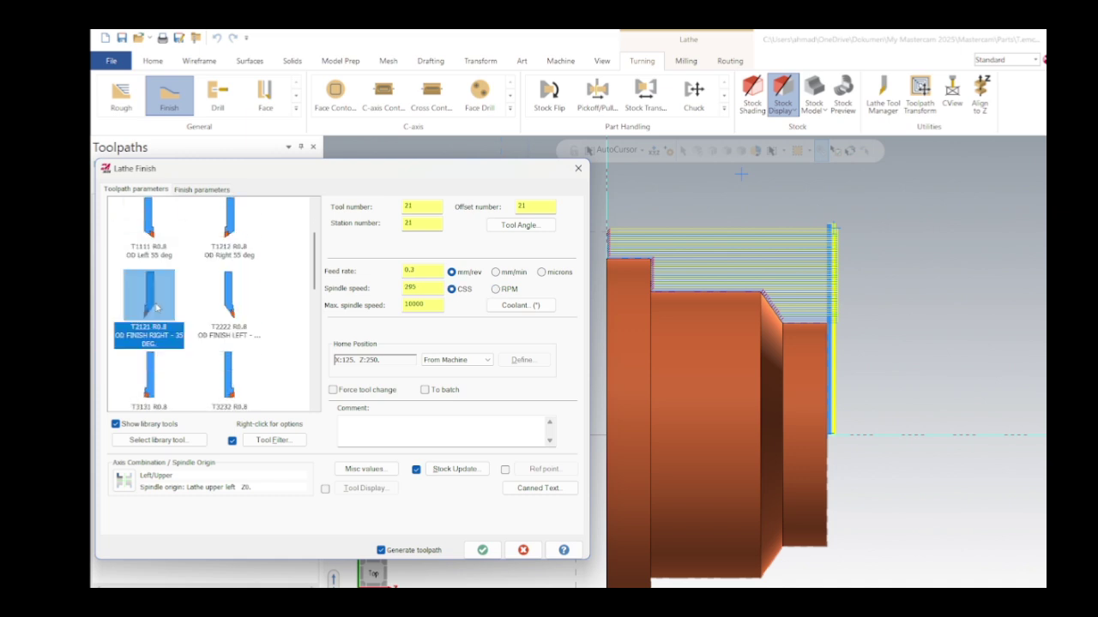
Set 7 finish passes with a finish stepover of 1 and generate the finishing toolpath
{"action": "left_click", "coordinate": [203, 190]}
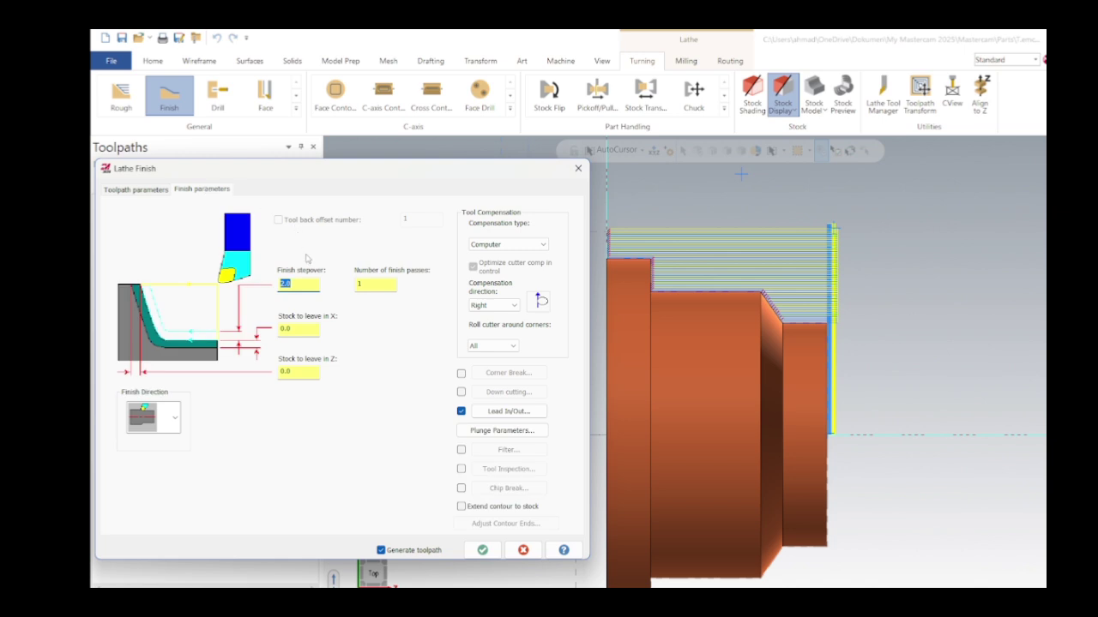
{"action": "left_click", "coordinate": [381, 284]}
{"action": "type", "text": "\\7"}
{"action": "key", "text": "BackSpace"}
{"action": "key", "text": "BackSpace"}
{"action": "key", "text": "BackSpace"}
{"action": "type", "text": "7"}
{"action": "left_click", "coordinate": [306, 284]}
{"action": "type", "text": "1"}
{"action": "key", "text": "BackSpace"}
{"action": "key", "text": "BackSpace"}
{"action": "type", "text": "1"}
{"action": "key", "text": "Return"}
{"action": "left_click", "coordinate": [483, 551]}
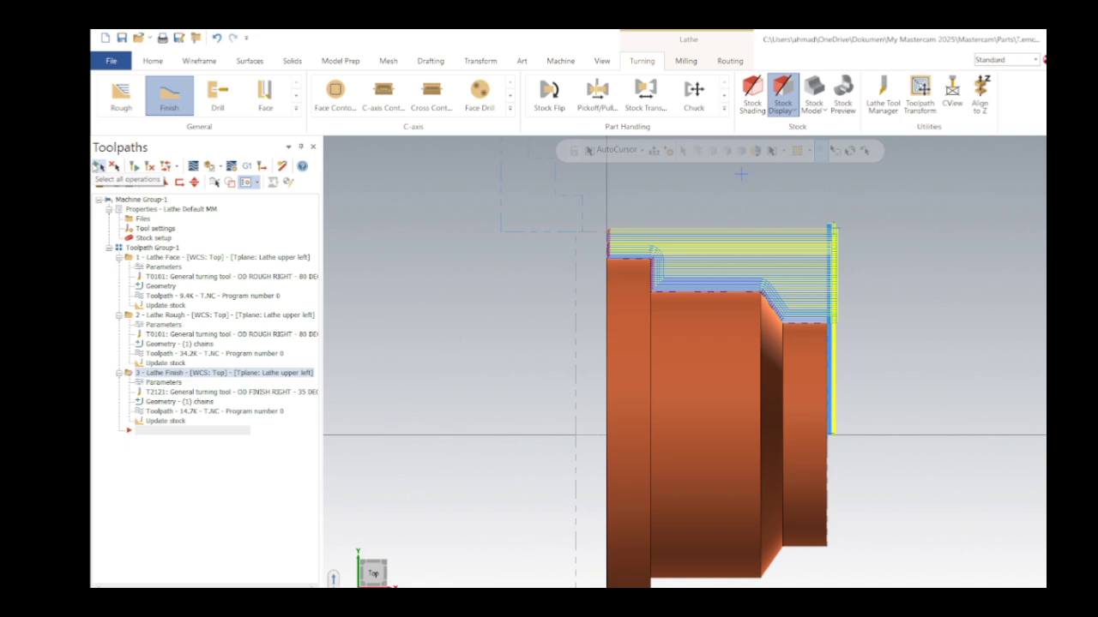
Select all the lathe operations and open them in the Mastercam Simulator for verification
{"action": "left_click", "coordinate": [98, 165]}
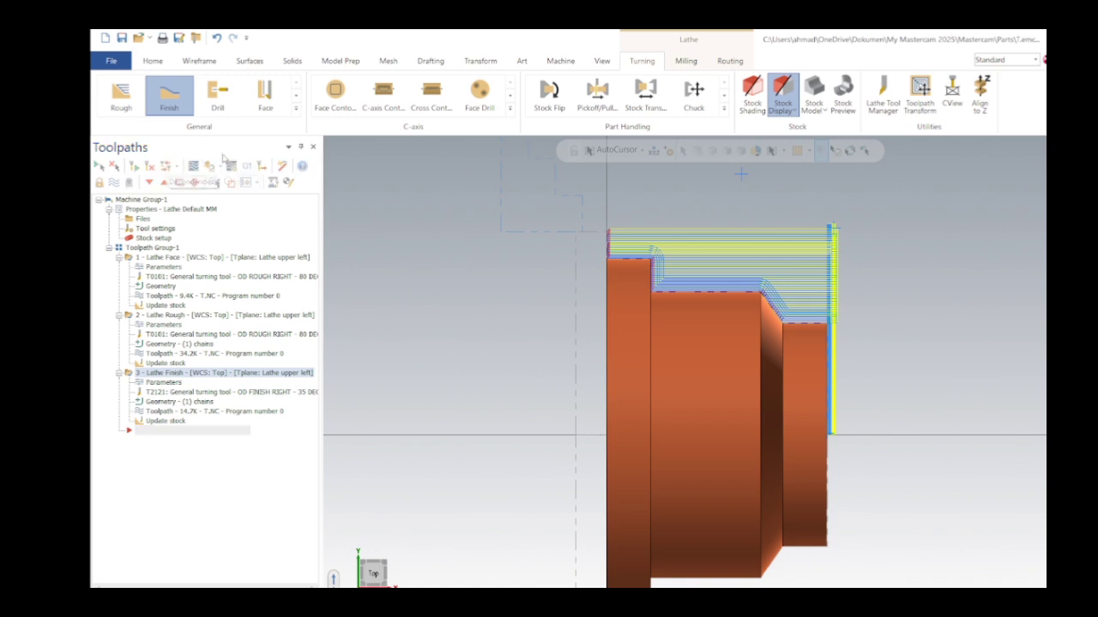
{"action": "left_click", "coordinate": [213, 171]}
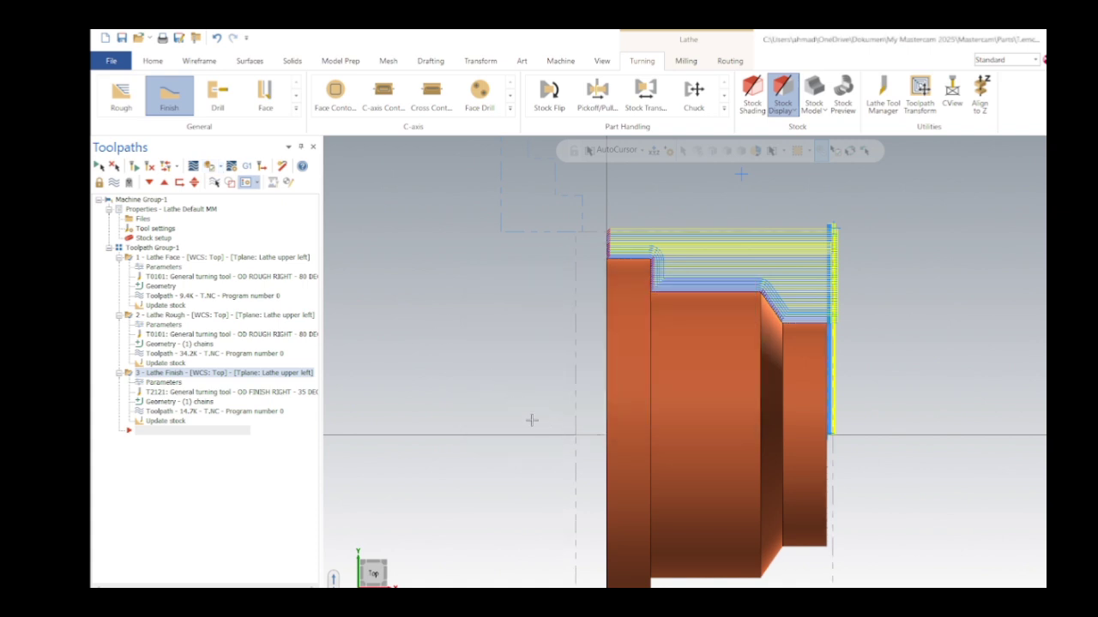
{"action": "left_click", "coordinate": [210, 166]}
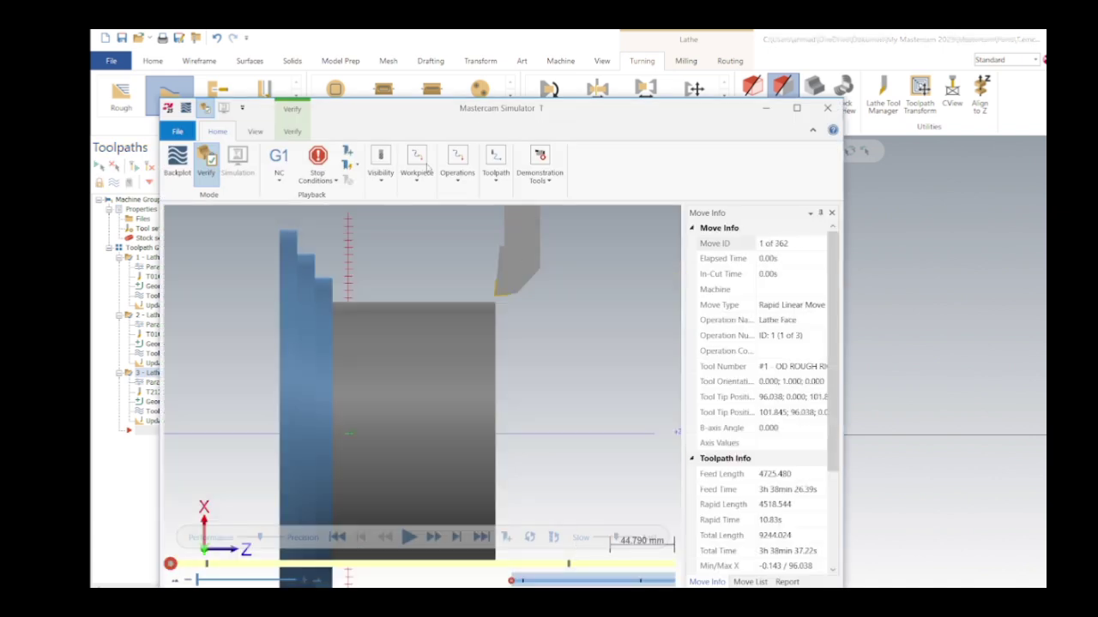
Show the simulation in four views, run the machining through to its end, and minimise the simulator
{"action": "left_click", "coordinate": [254, 131]}
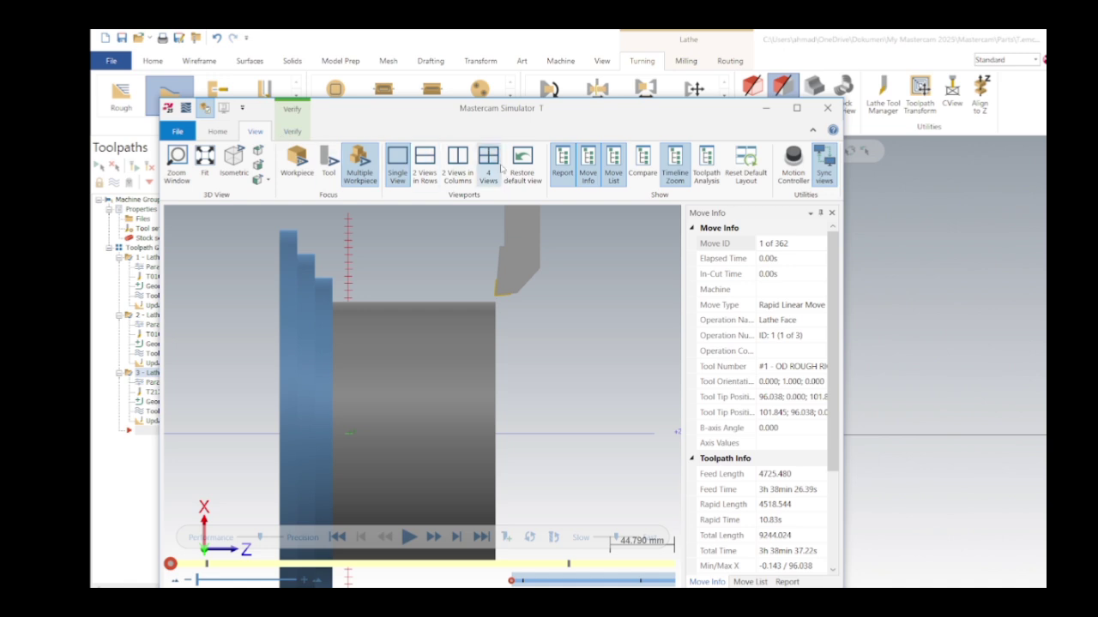
{"action": "left_click", "coordinate": [463, 167]}
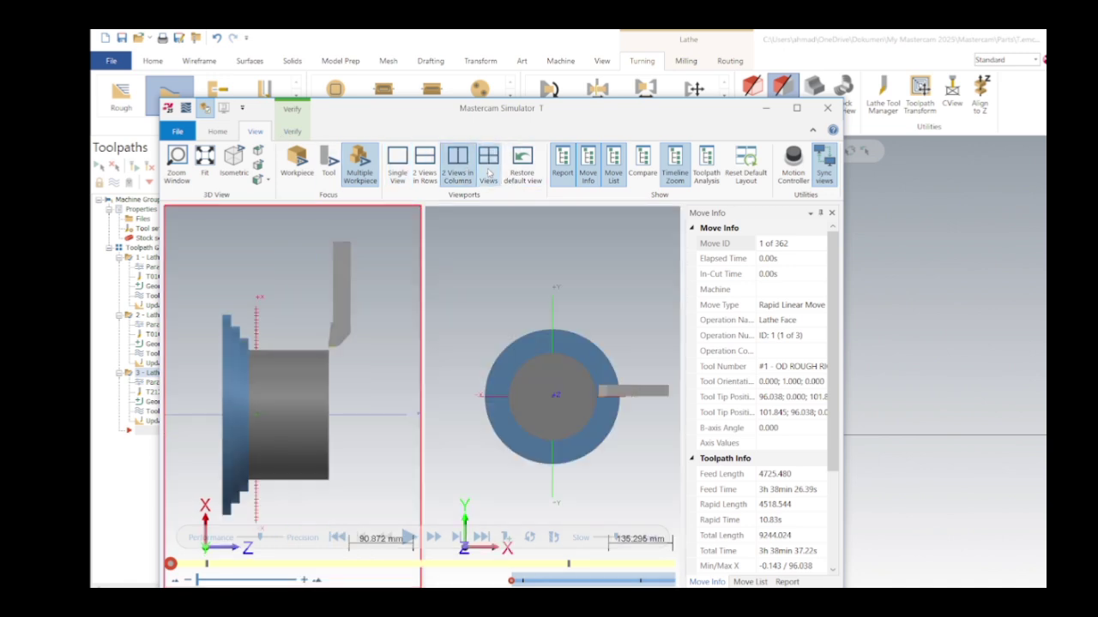
{"action": "left_click", "coordinate": [488, 167]}
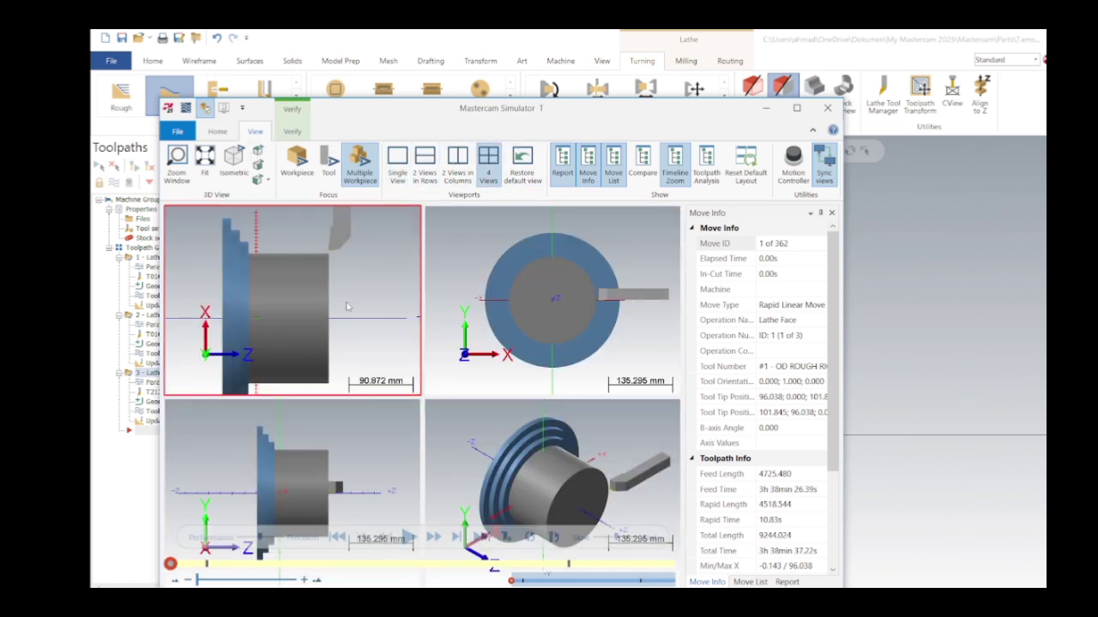
{"action": "left_click", "coordinate": [438, 522]}
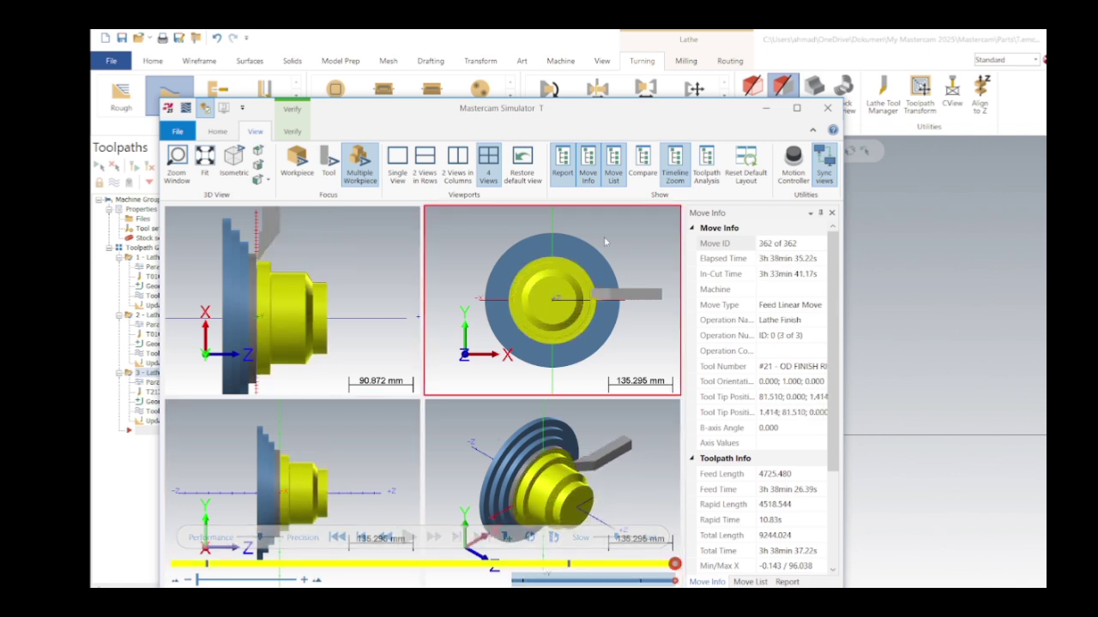
{"action": "left_click", "coordinate": [767, 110]}
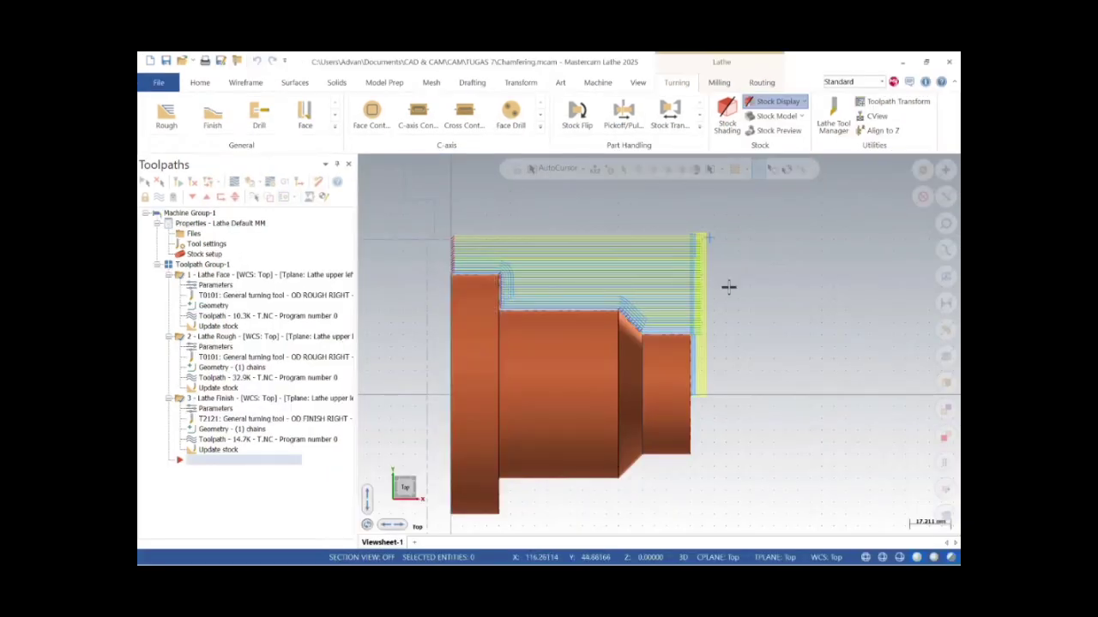
Post the toolpaths as T.NC in Downloads, replacing the existing file, and review the NC code through to its end
{"action": "left_click", "coordinate": [288, 184]}
{"action": "left_click", "coordinate": [225, 424]}
{"action": "key", "text": "Return"}
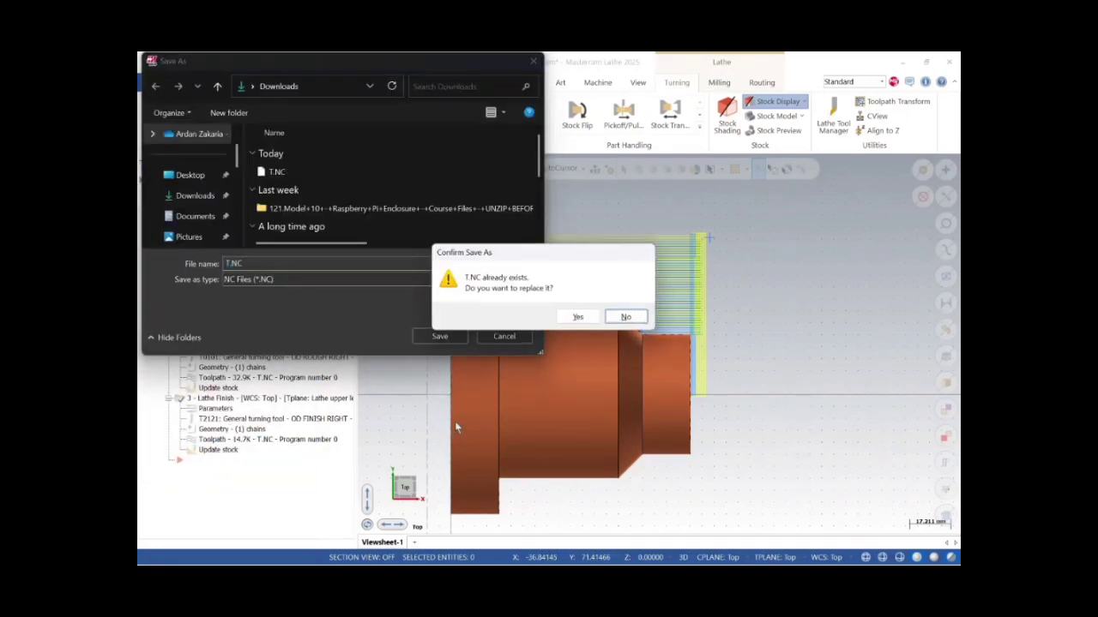
{"action": "left_click", "coordinate": [594, 324]}
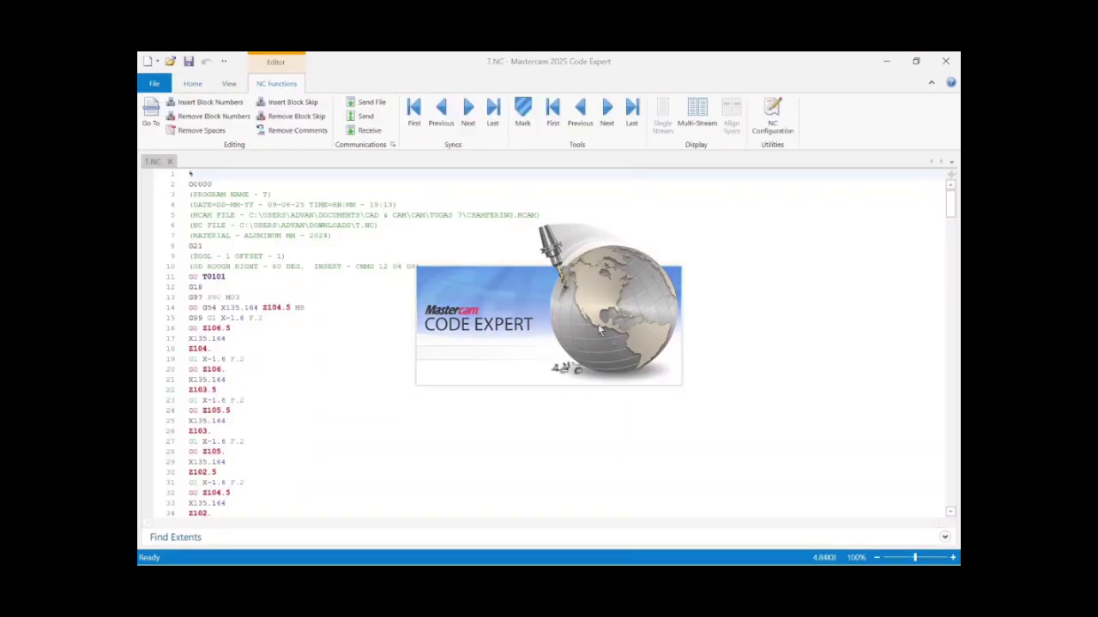
{"action": "scroll", "coordinate": [845, 203], "scroll_direction": "down", "scroll_amount": 5}
{"action": "left_click_drag", "start_coordinate": [951, 215], "coordinate": [949, 290]}
{"action": "left_click_drag", "start_coordinate": [954, 384], "coordinate": [943, 498]}
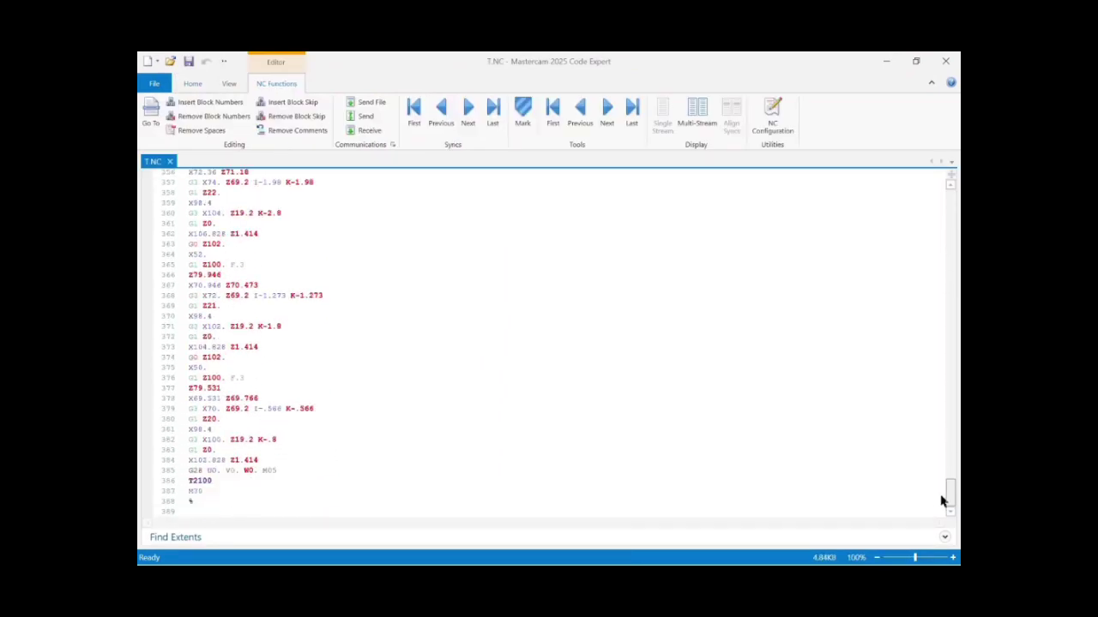